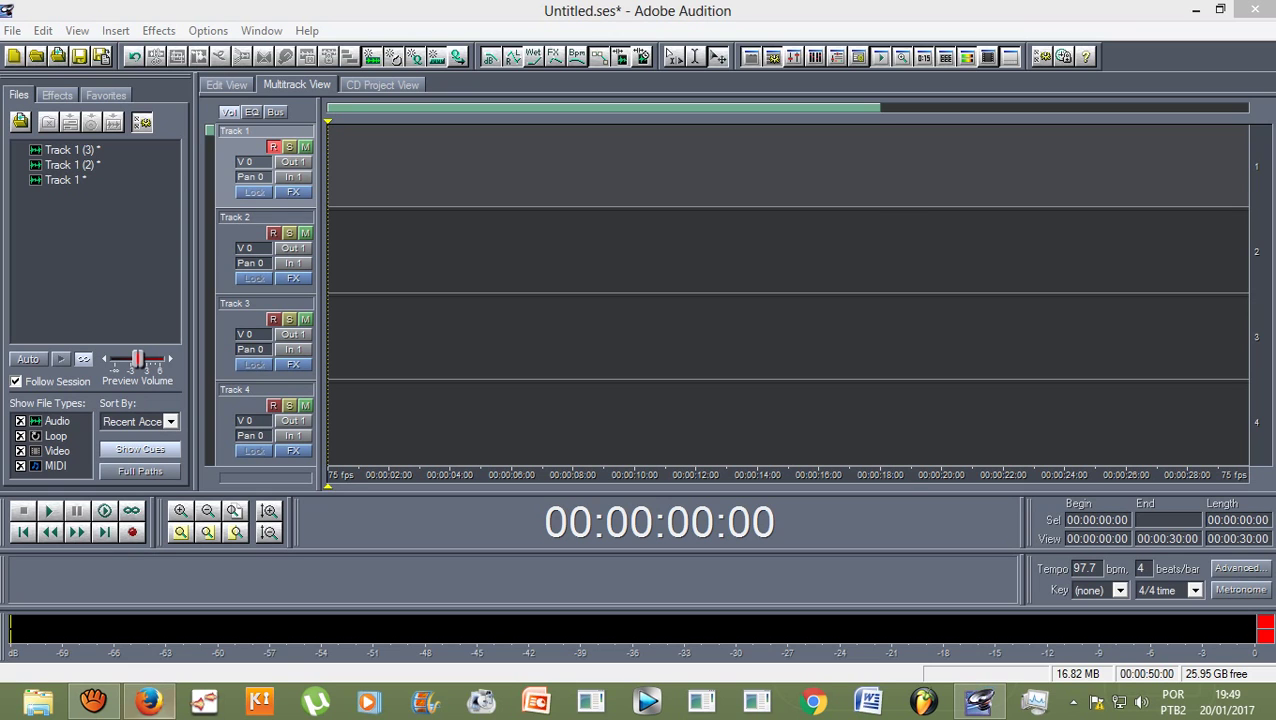
Step: Switch to Firefox to view the published YouTube channel comments, and return to Adobe Audition
{"action": "left_click", "coordinate": [148, 702]}
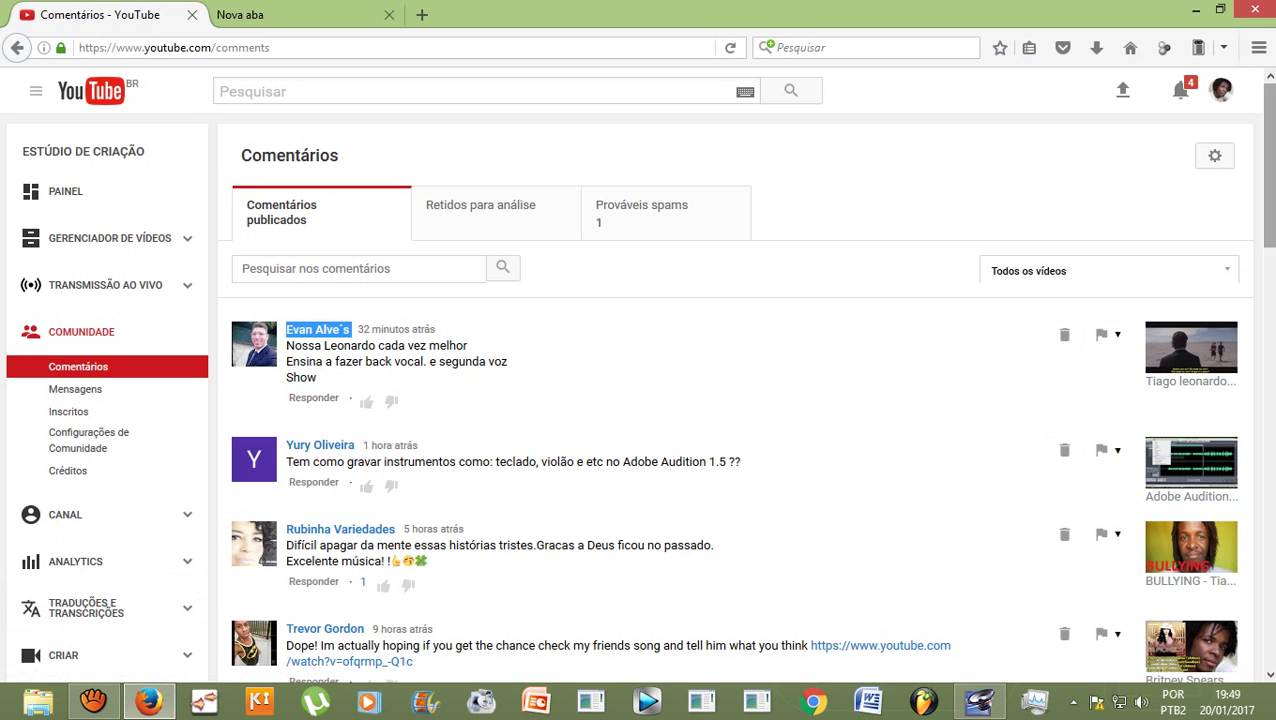
{"action": "left_click", "coordinate": [1196, 9]}
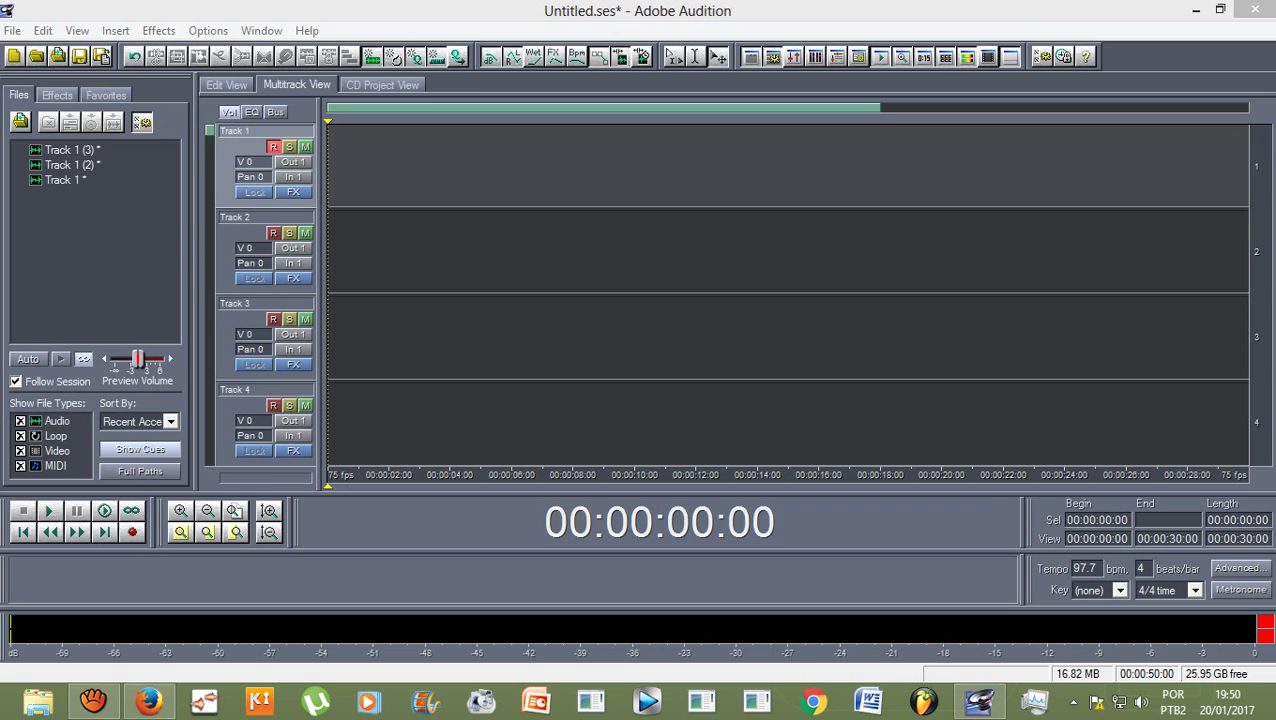
Step: Record a take of about 23 seconds on Track 1, starting from the beginning of the session
{"action": "left_click", "coordinate": [132, 532]}
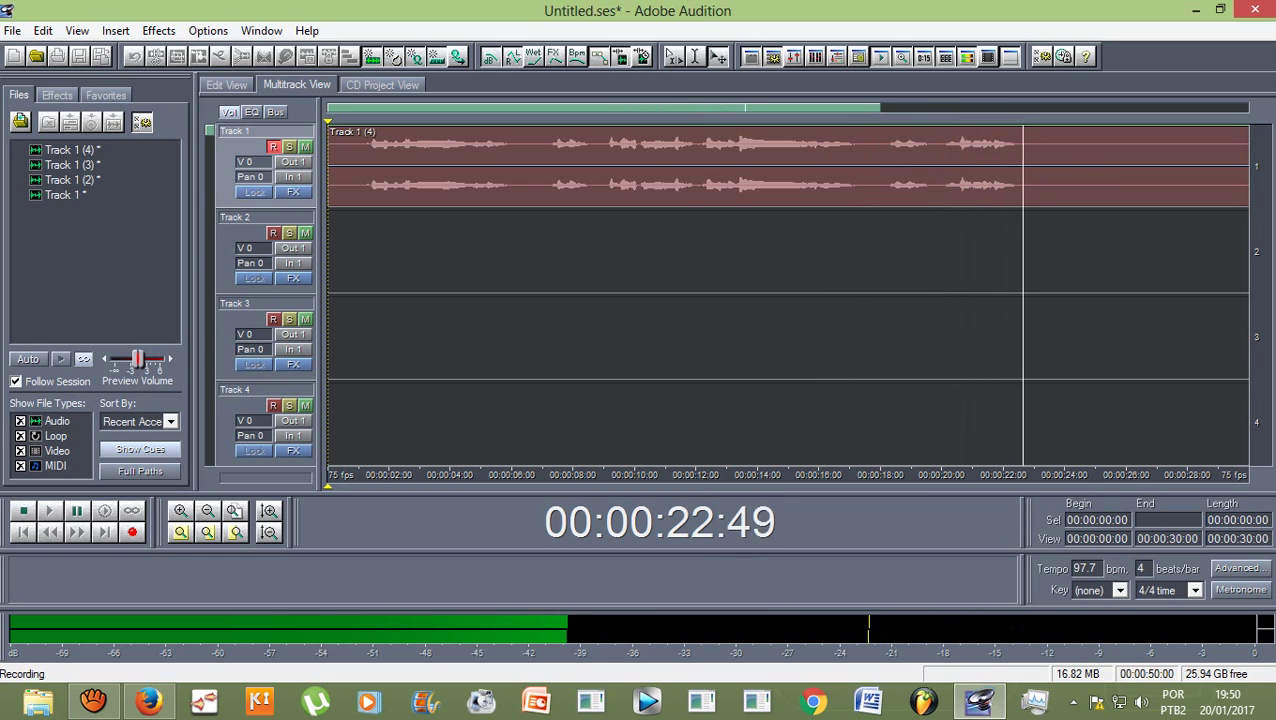
{"action": "key", "text": "space"}
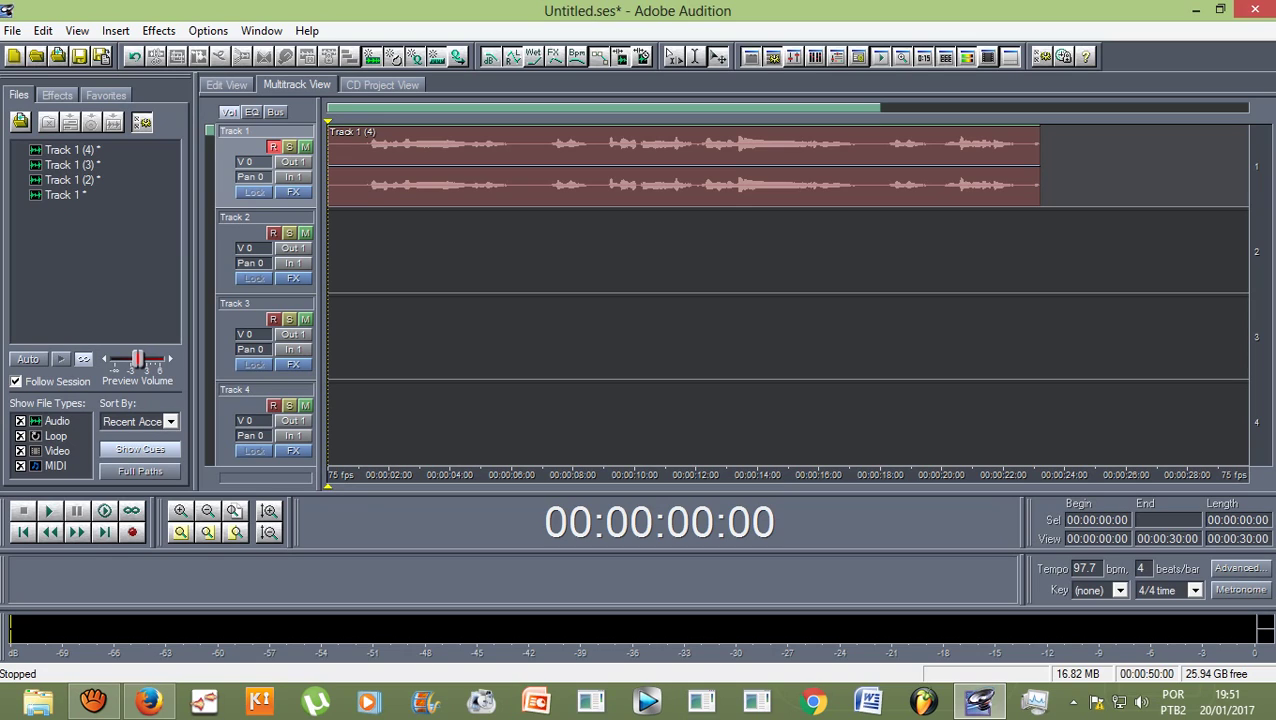
Step: Arm Track 2 for recording instead of Track 1 and record a second take of about 23 seconds on it
{"action": "left_click", "coordinate": [273, 233]}
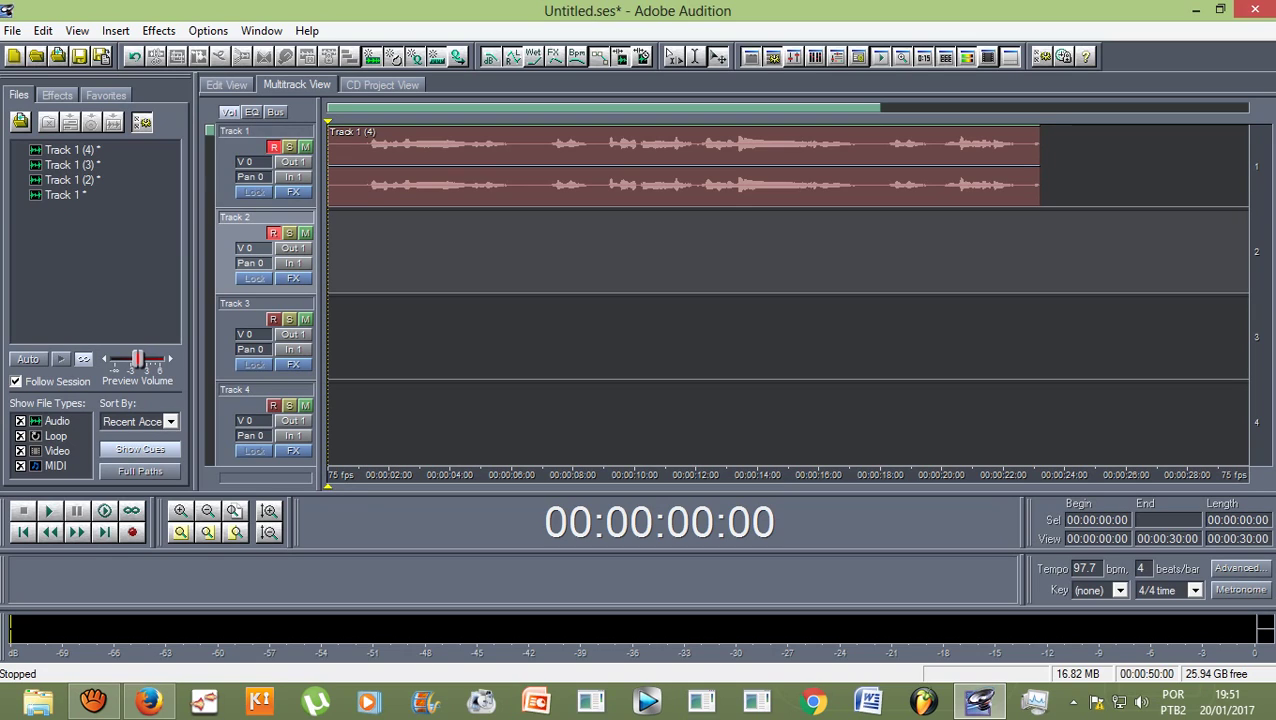
{"action": "left_click", "coordinate": [273, 147]}
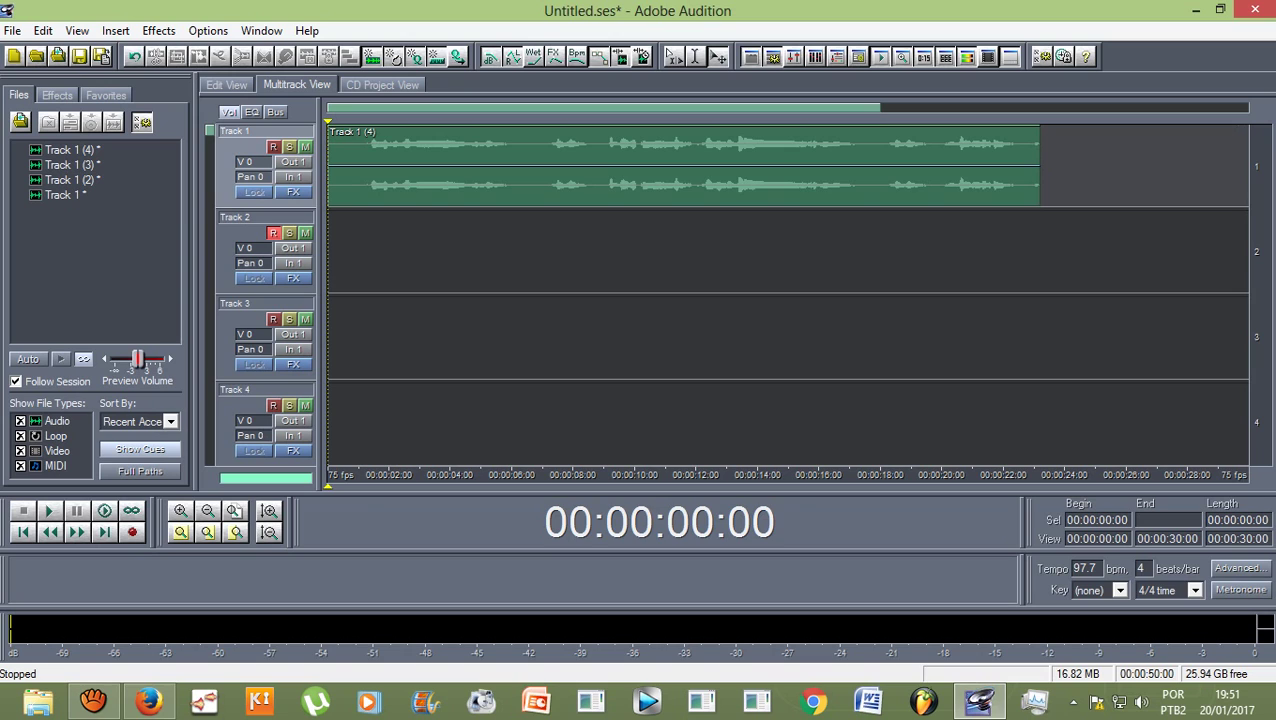
{"action": "left_click", "coordinate": [132, 532]}
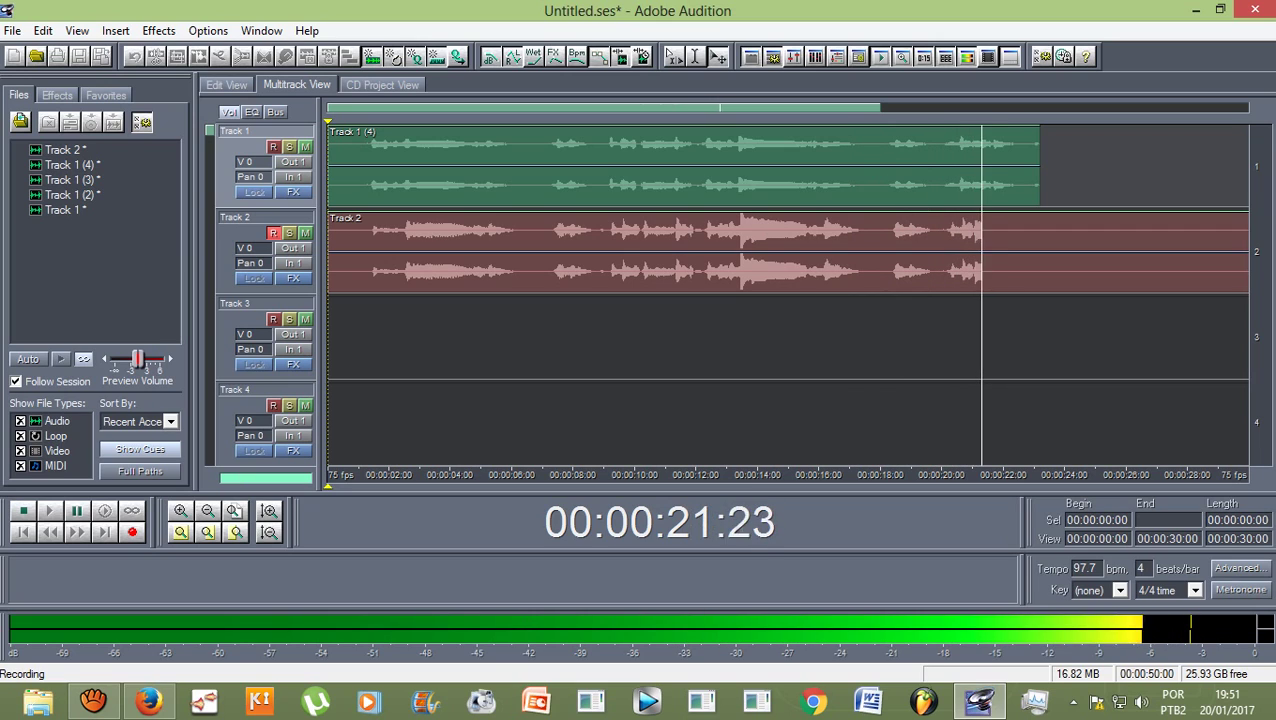
{"action": "key", "text": "space"}
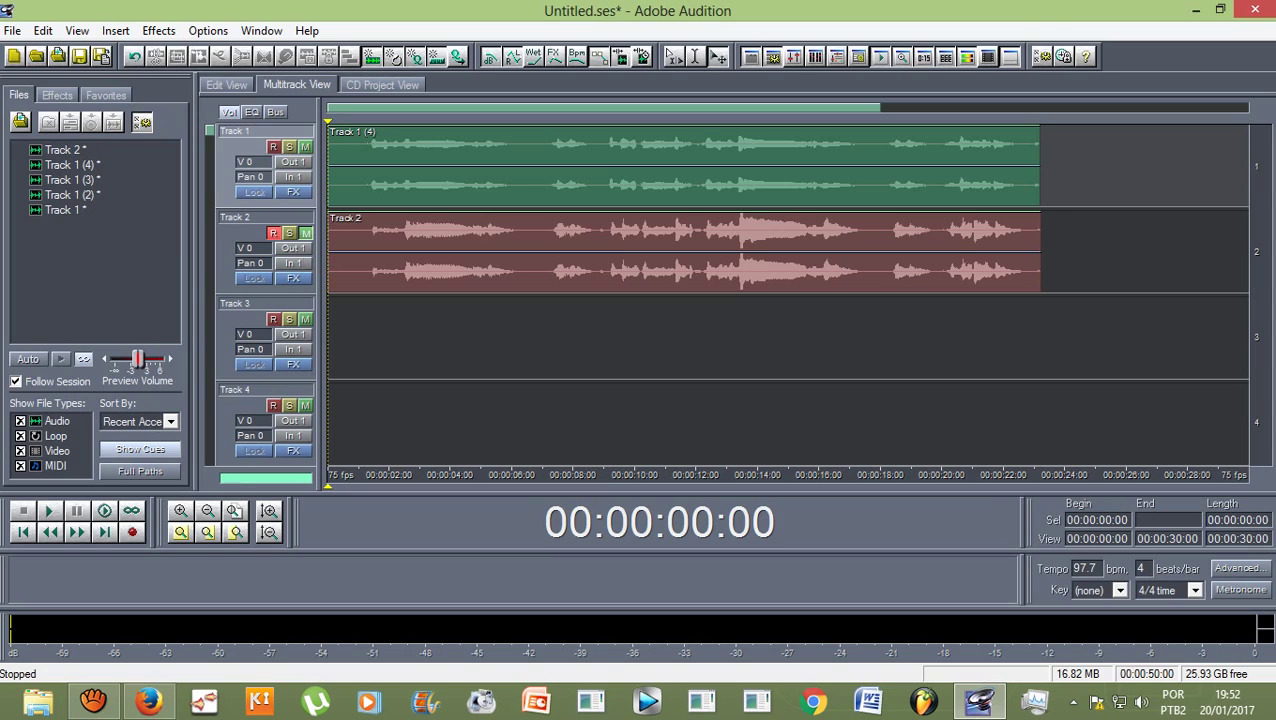
Step: Record a third take of about 23 seconds on Track 3, keeping Track 2 muted and disarmed while recording and unmuting it when finished
{"action": "left_click", "coordinate": [305, 233]}
{"action": "left_click", "coordinate": [274, 233]}
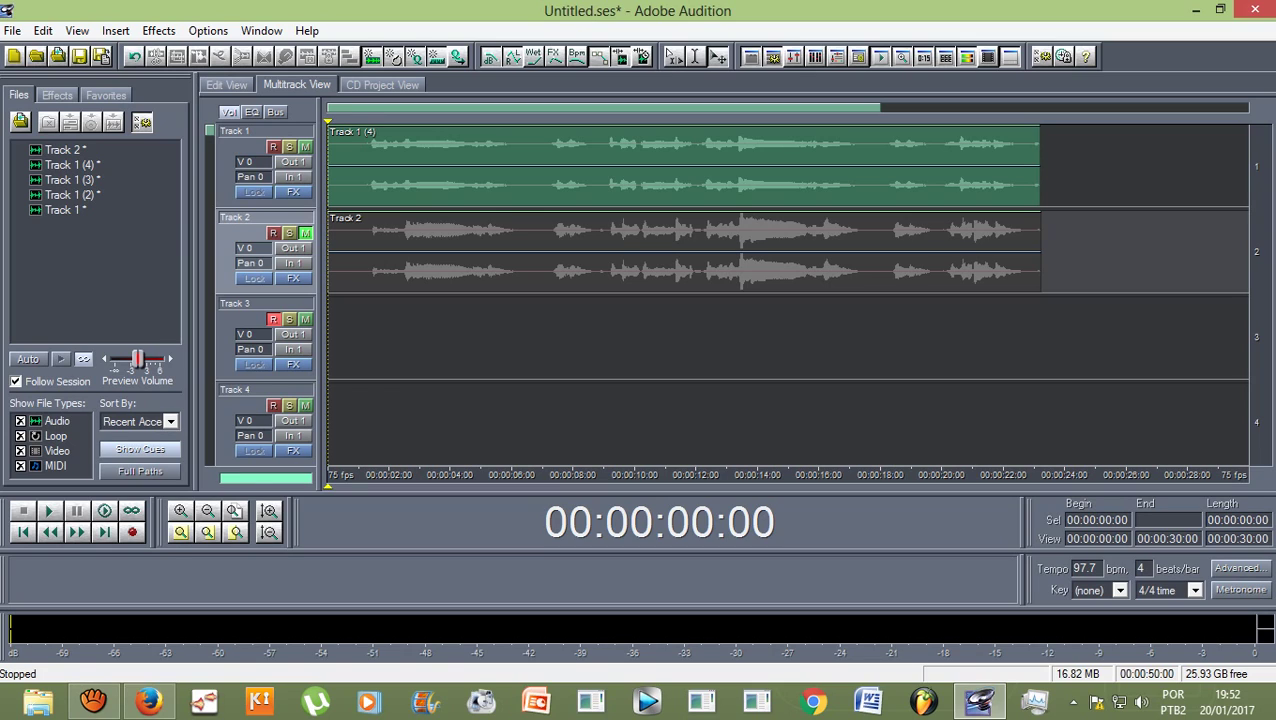
{"action": "left_click", "coordinate": [132, 532]}
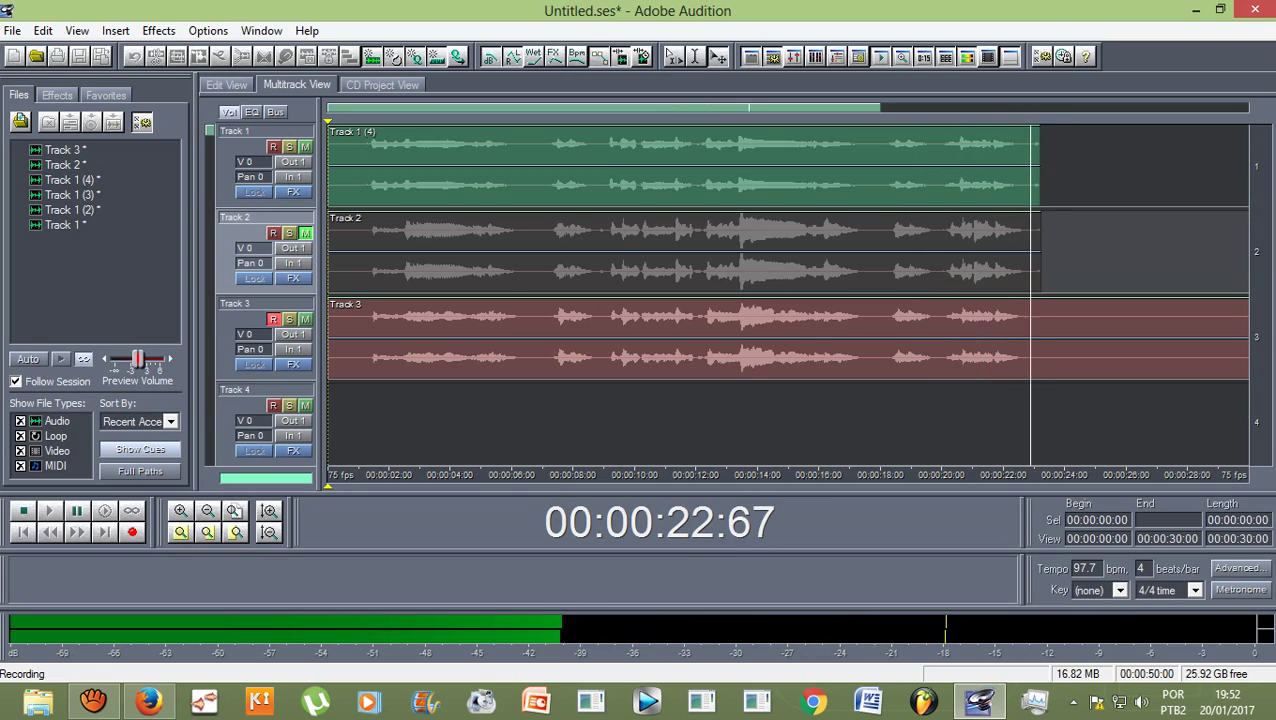
{"action": "key", "text": "space"}
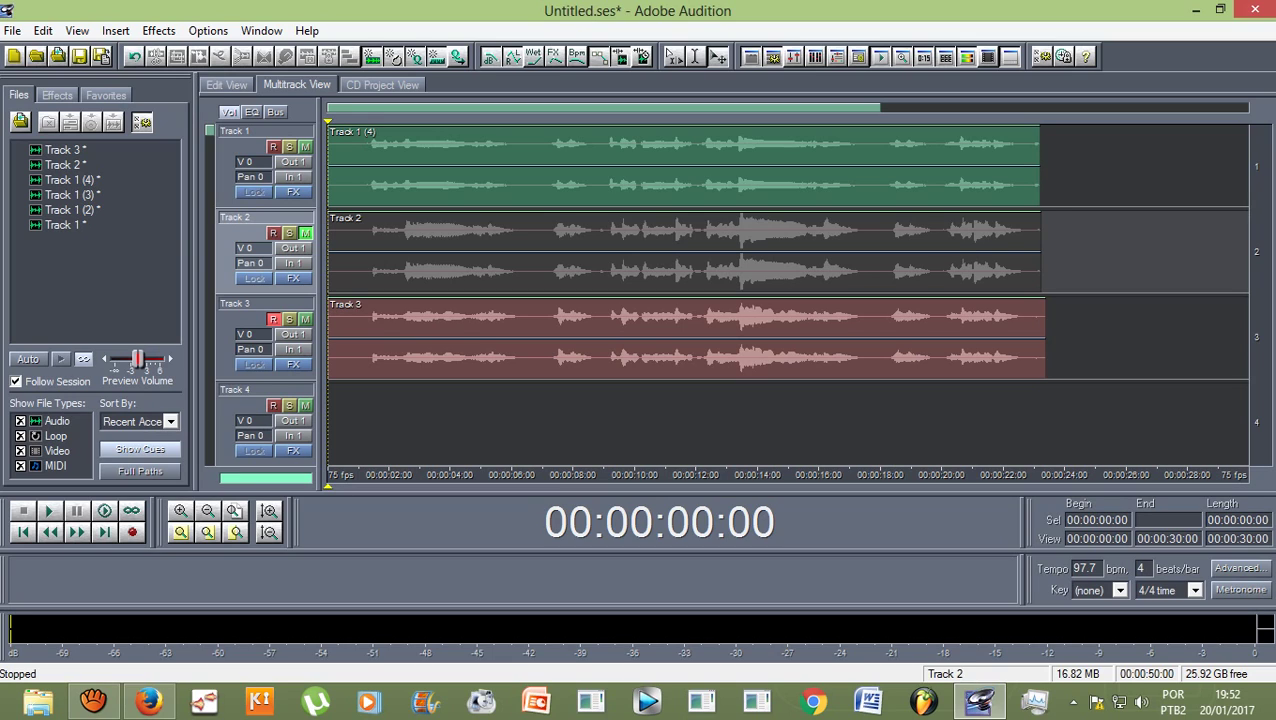
{"action": "left_click", "coordinate": [305, 233]}
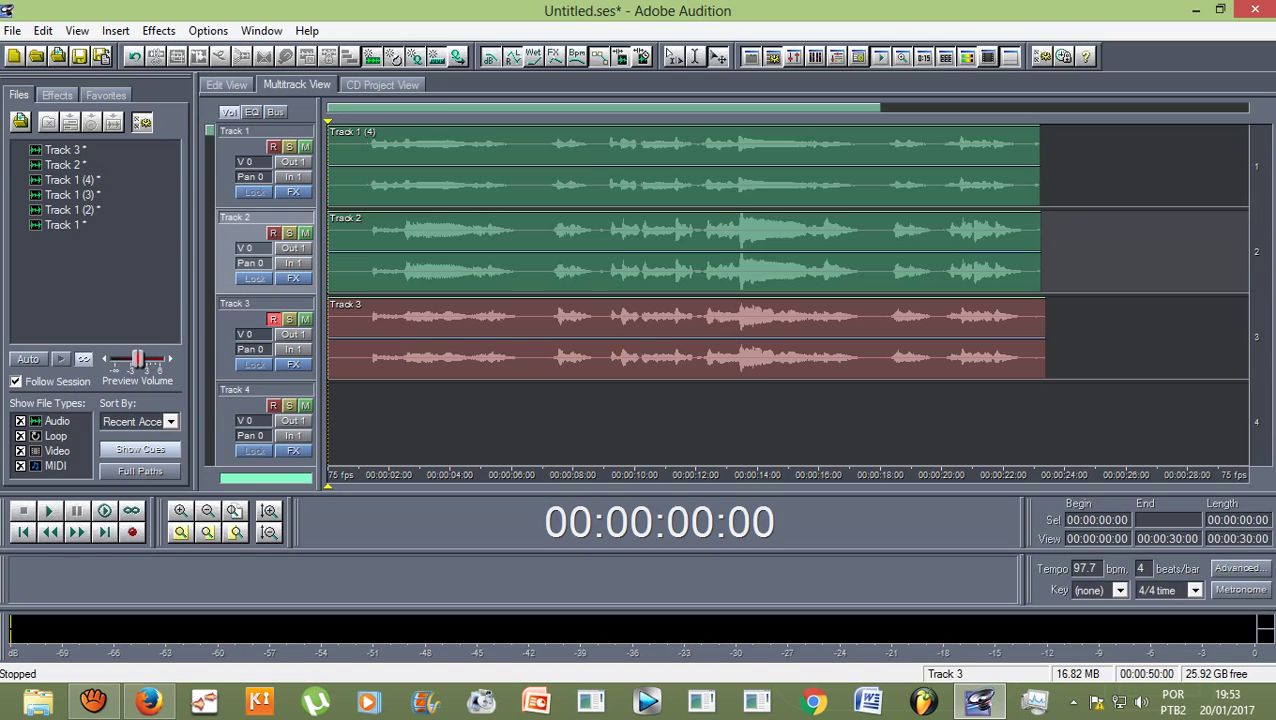
Step: Apply the Delay effect with the Spatial Right 2 preset to the Track 3 clip from about 00:00:01:26 to 00:00:22:55, and return to the multitrack session
{"action": "left_click", "coordinate": [700, 338]}
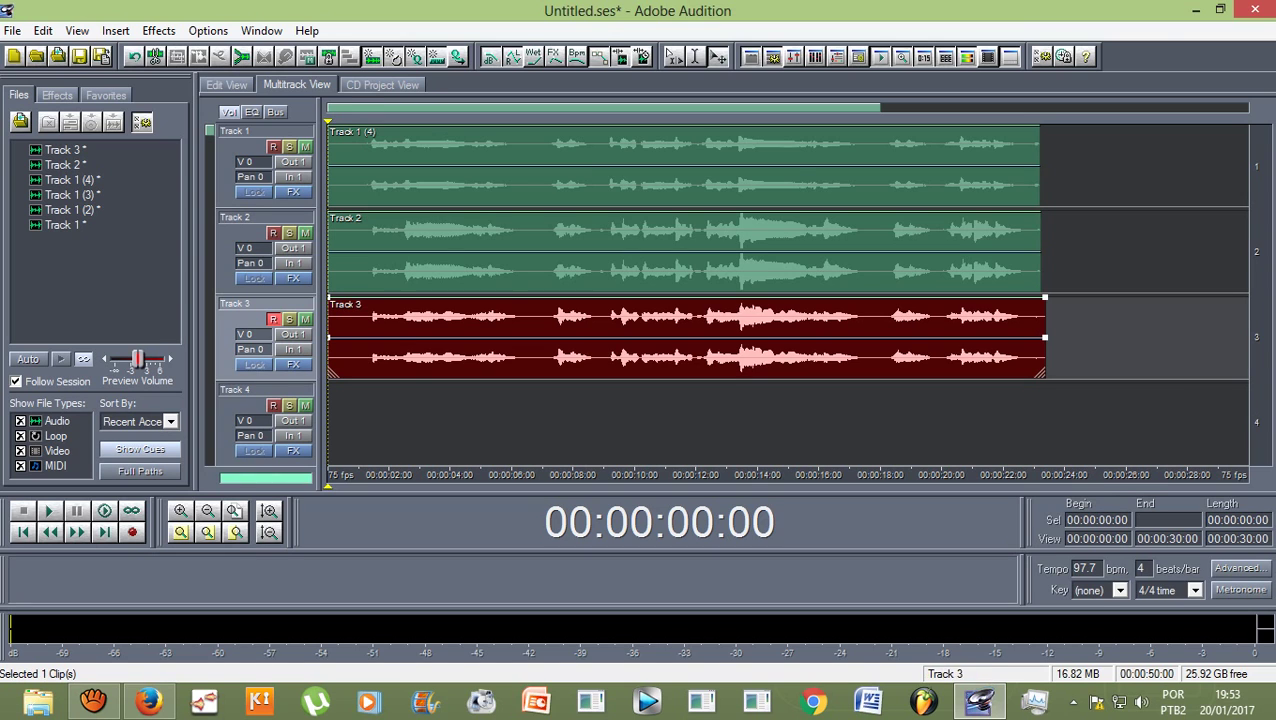
{"action": "double_click", "coordinate": [700, 338]}
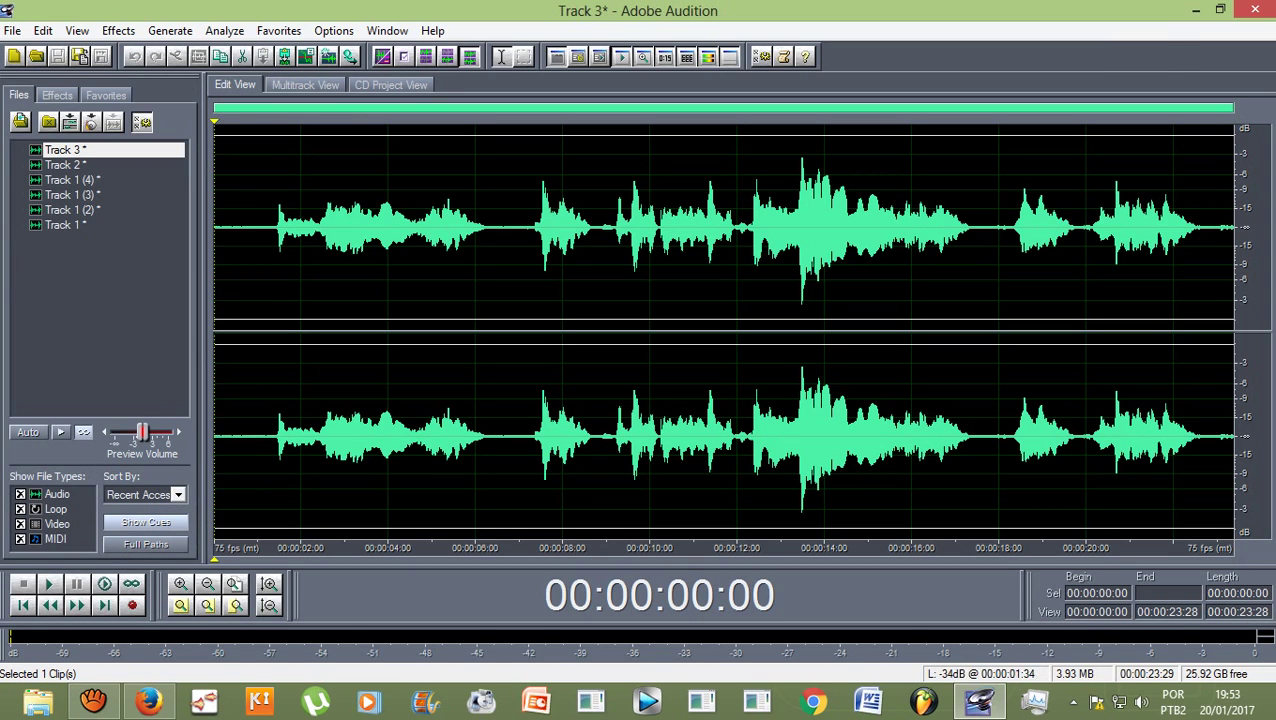
{"action": "left_click_drag", "start_coordinate": [273, 430], "coordinate": [1205, 430]}
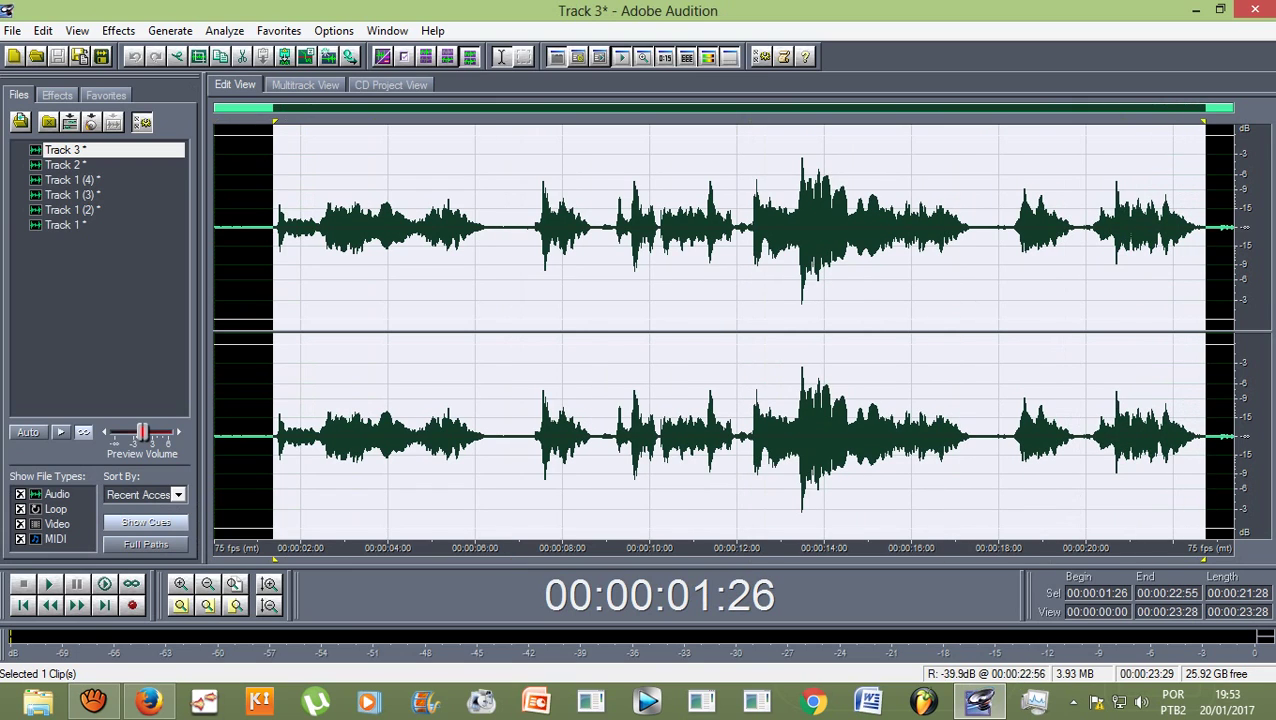
{"action": "left_click", "coordinate": [118, 30]}
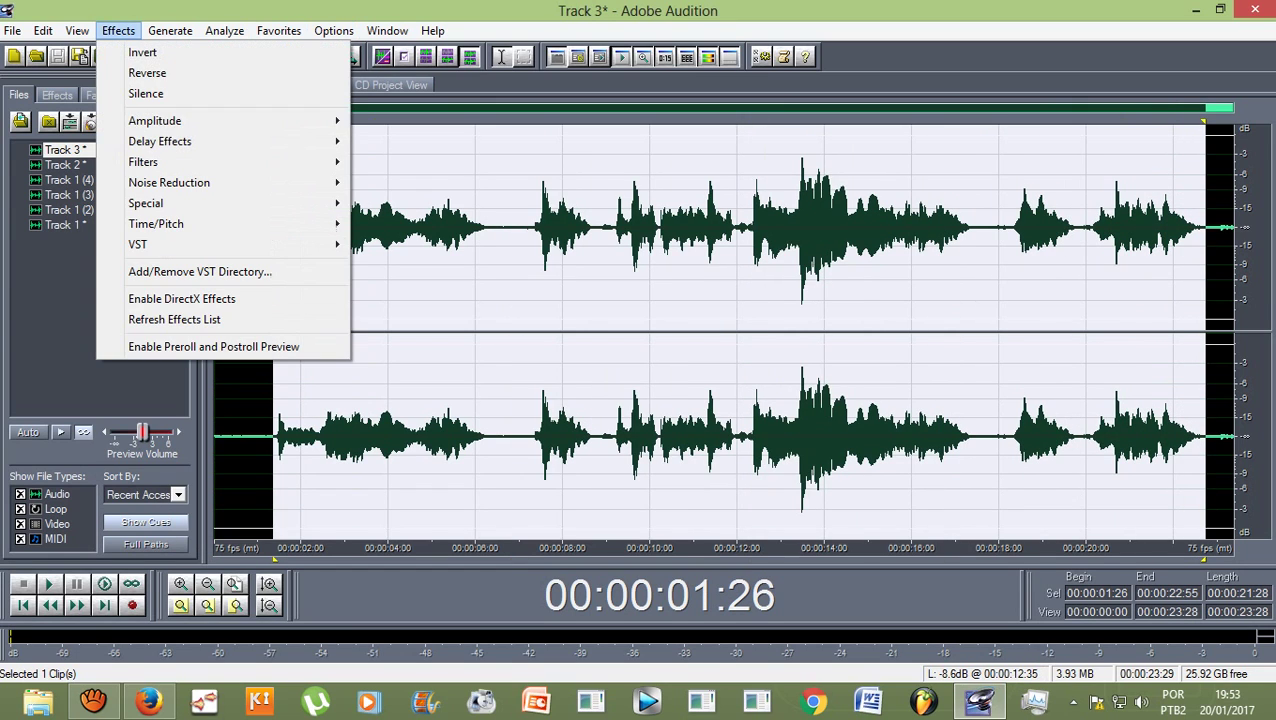
{"action": "mouse_move", "coordinate": [160, 141]}
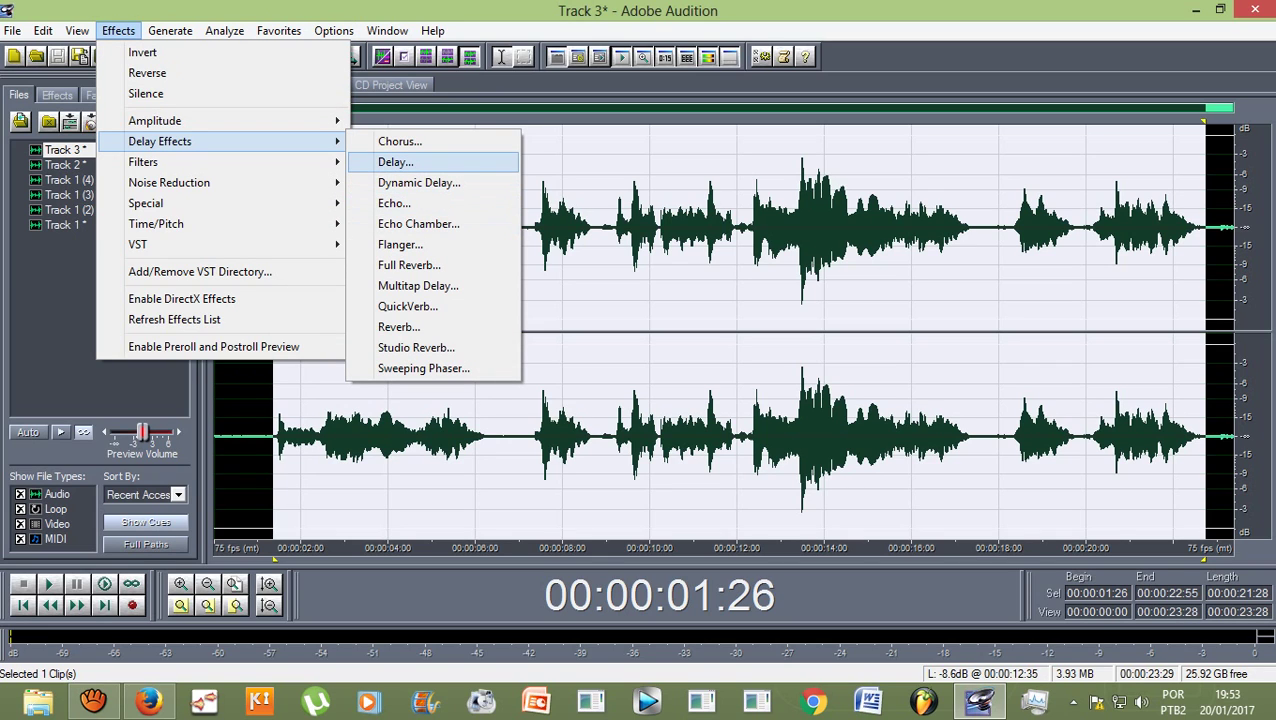
{"action": "left_click", "coordinate": [396, 162]}
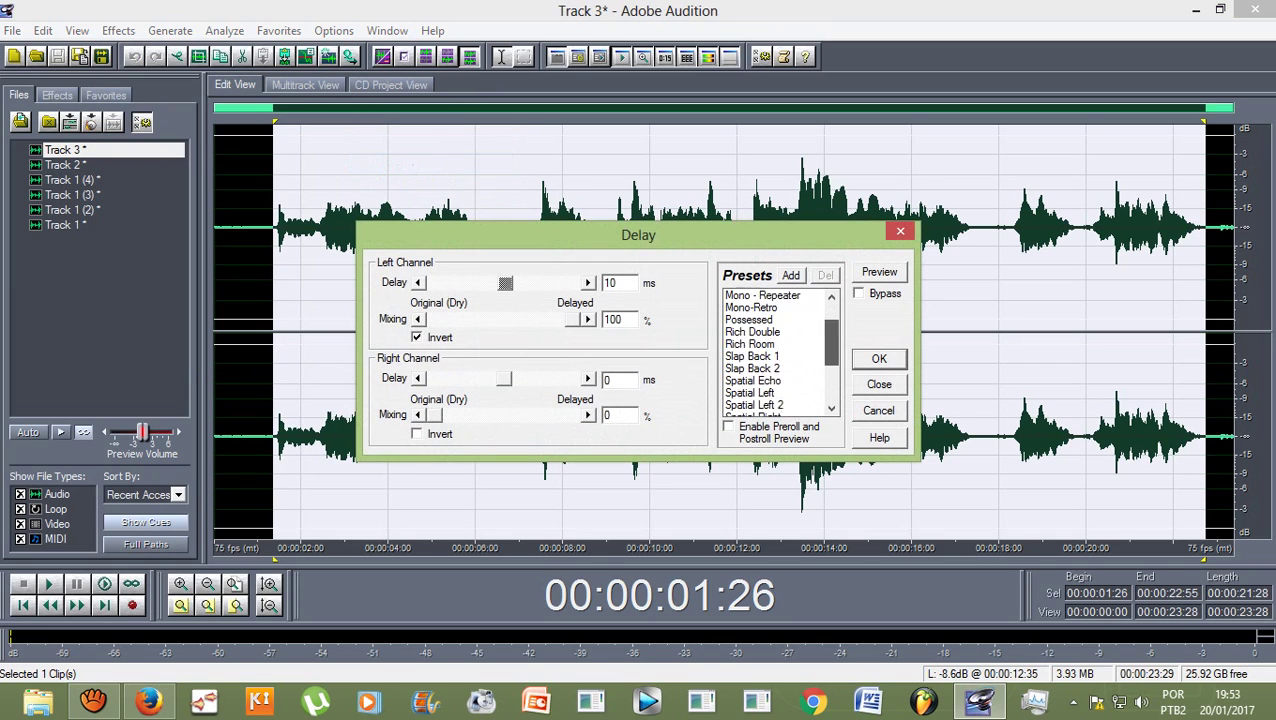
{"action": "left_click_drag", "start_coordinate": [831, 343], "coordinate": [831, 360]}
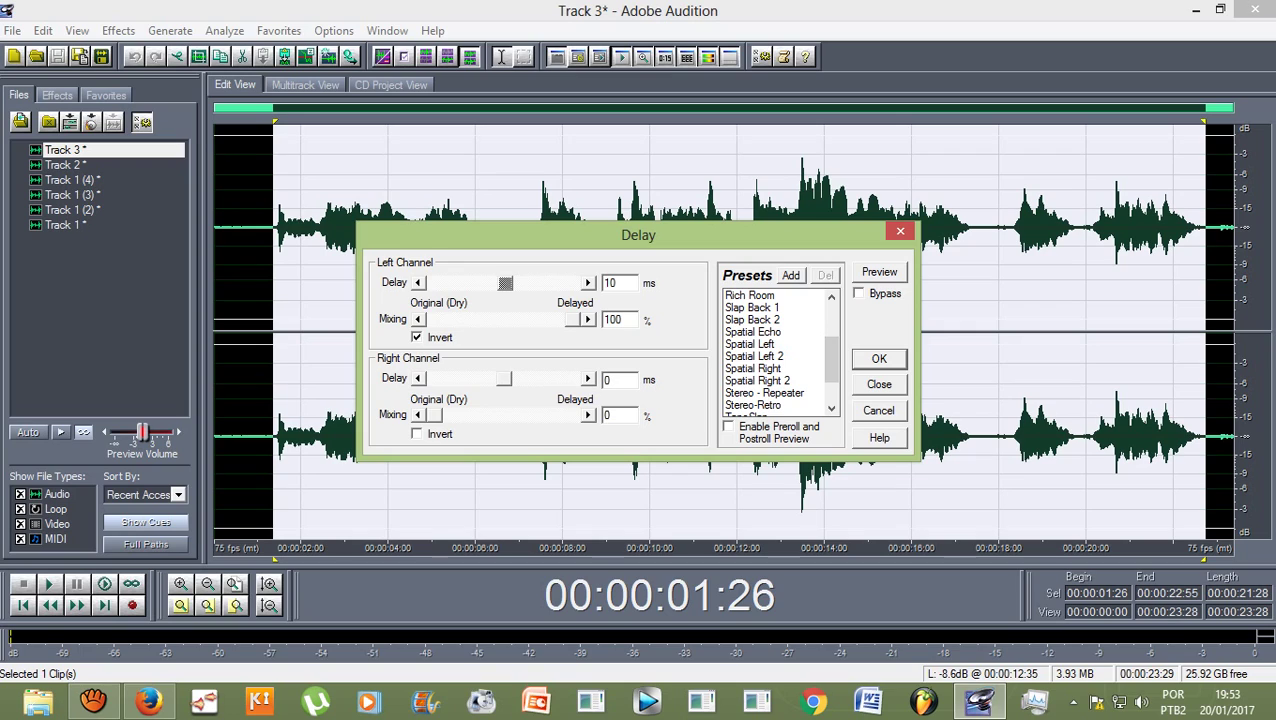
{"action": "left_click", "coordinate": [758, 381]}
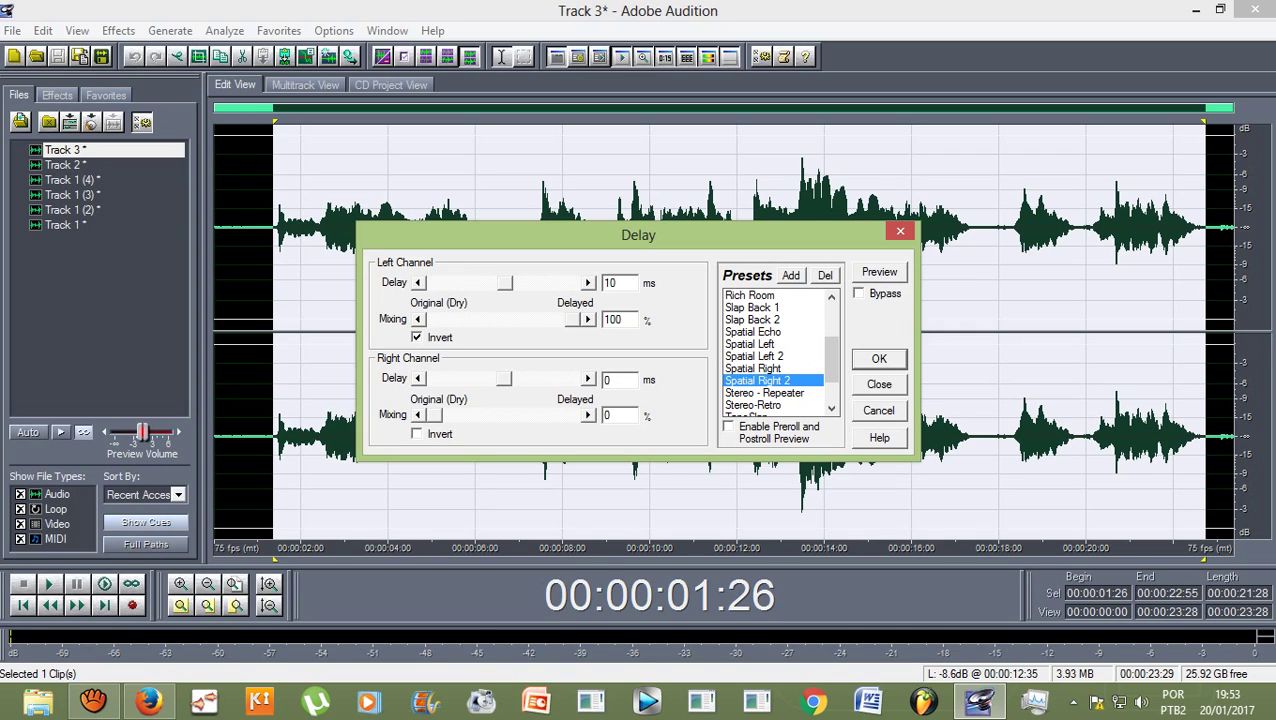
{"action": "left_click", "coordinate": [879, 359]}
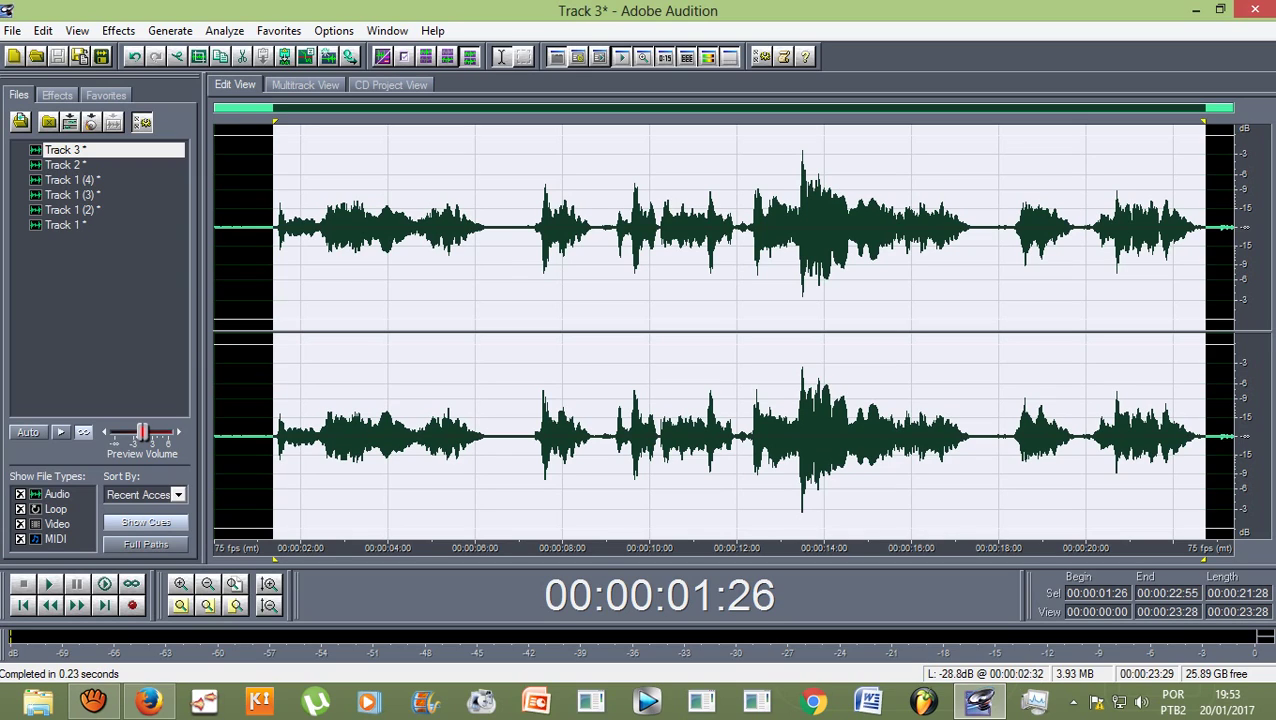
{"action": "left_click", "coordinate": [305, 84]}
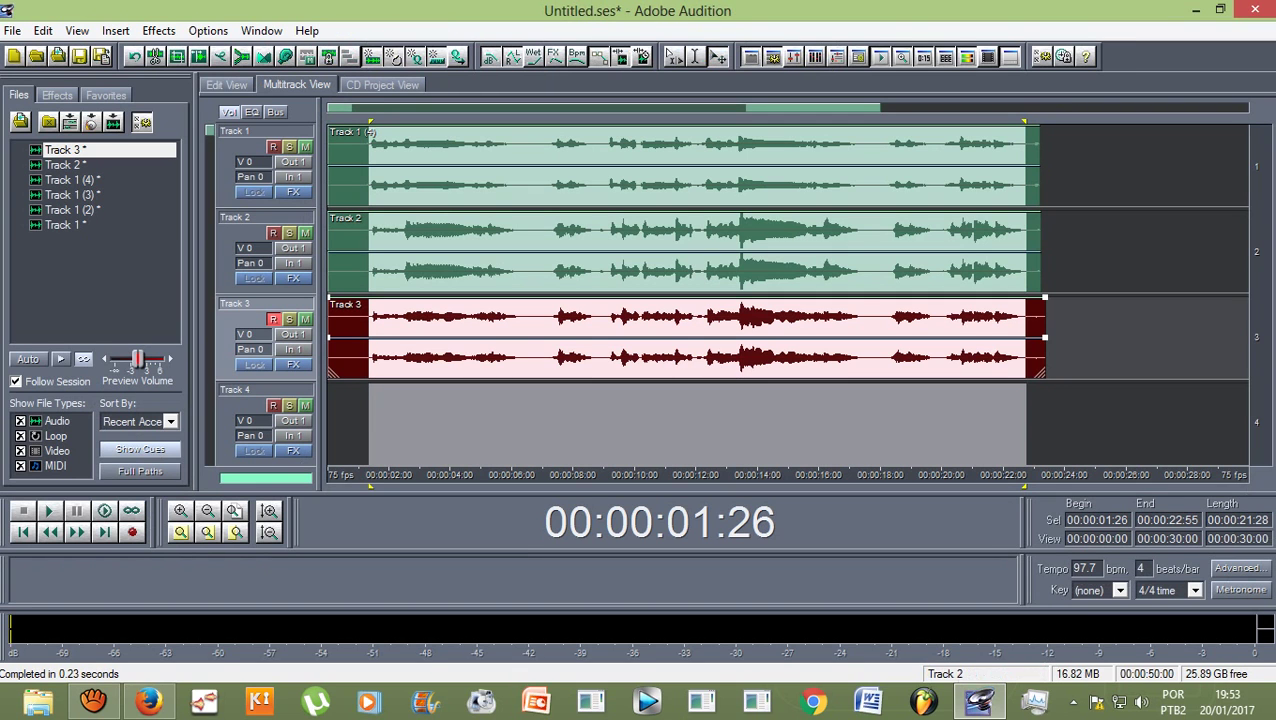
Step: Clear the time selection, open the Track 2 clip for waveform editing and audition it from about 00:00:02:37
{"action": "left_click", "coordinate": [620, 252]}
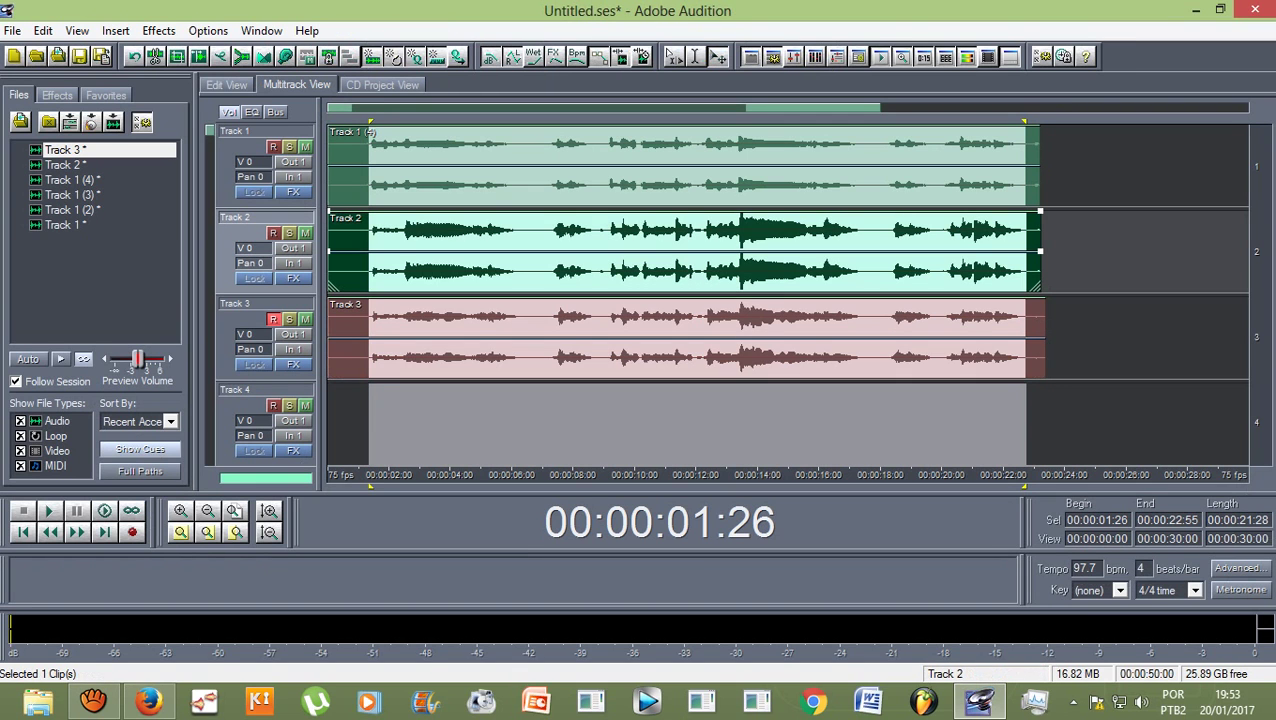
{"action": "key", "text": "Escape"}
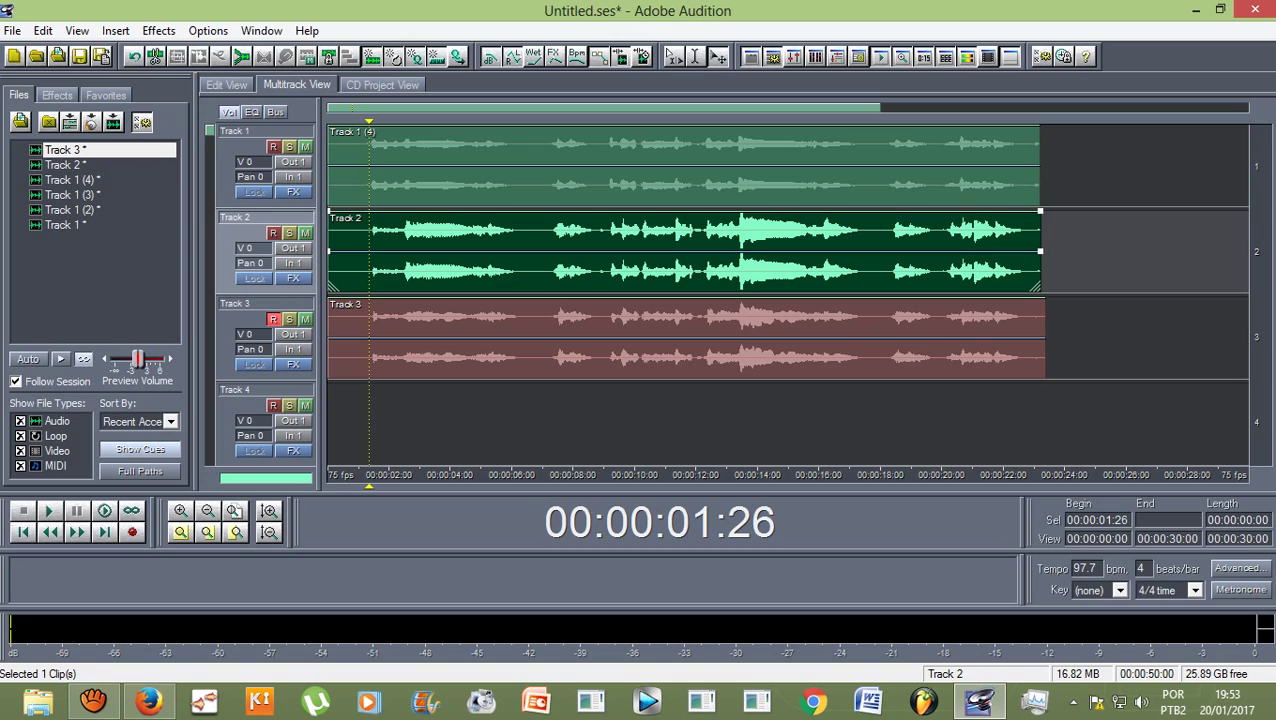
{"action": "double_click", "coordinate": [422, 256]}
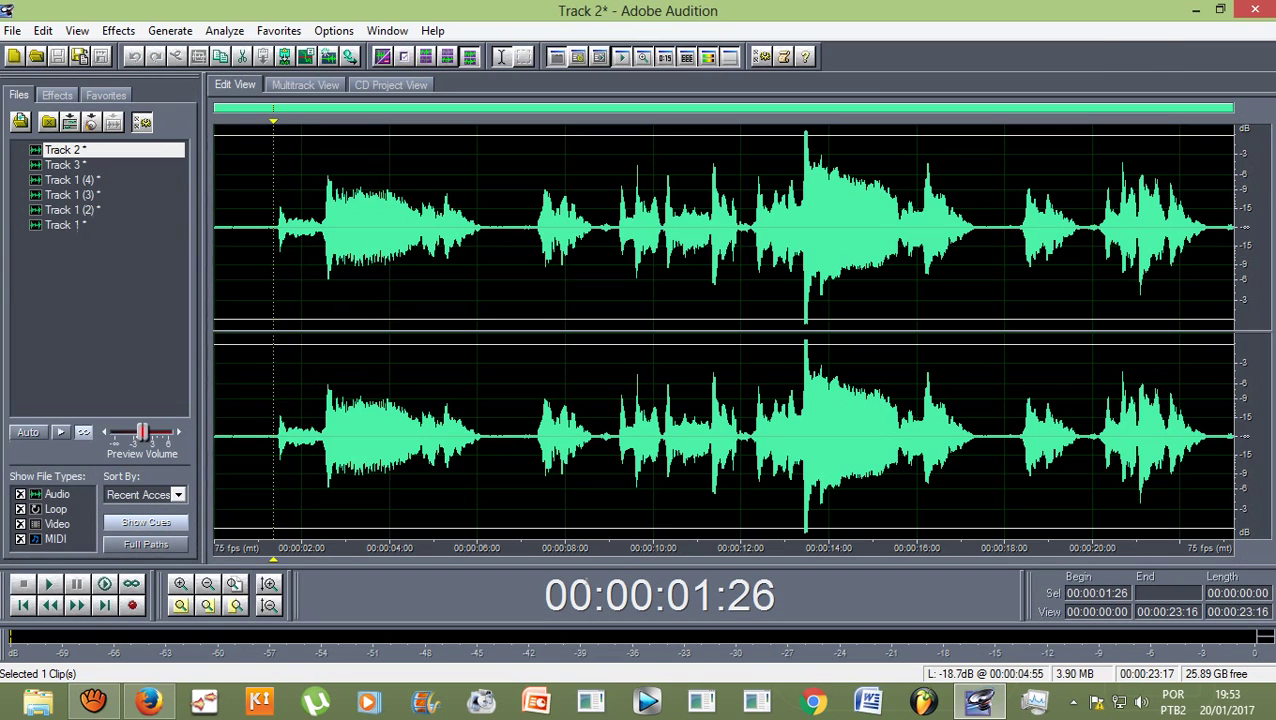
{"action": "left_click", "coordinate": [324, 244]}
{"action": "key", "text": "space"}
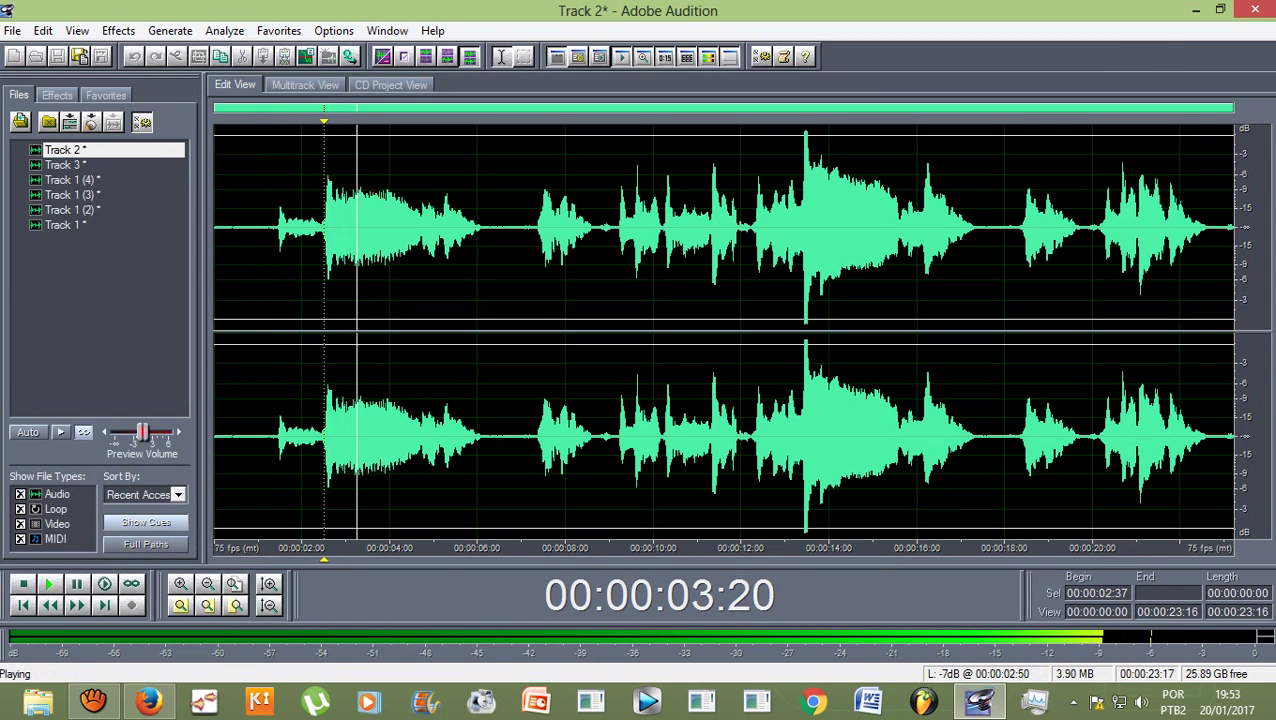
{"action": "key", "text": "space"}
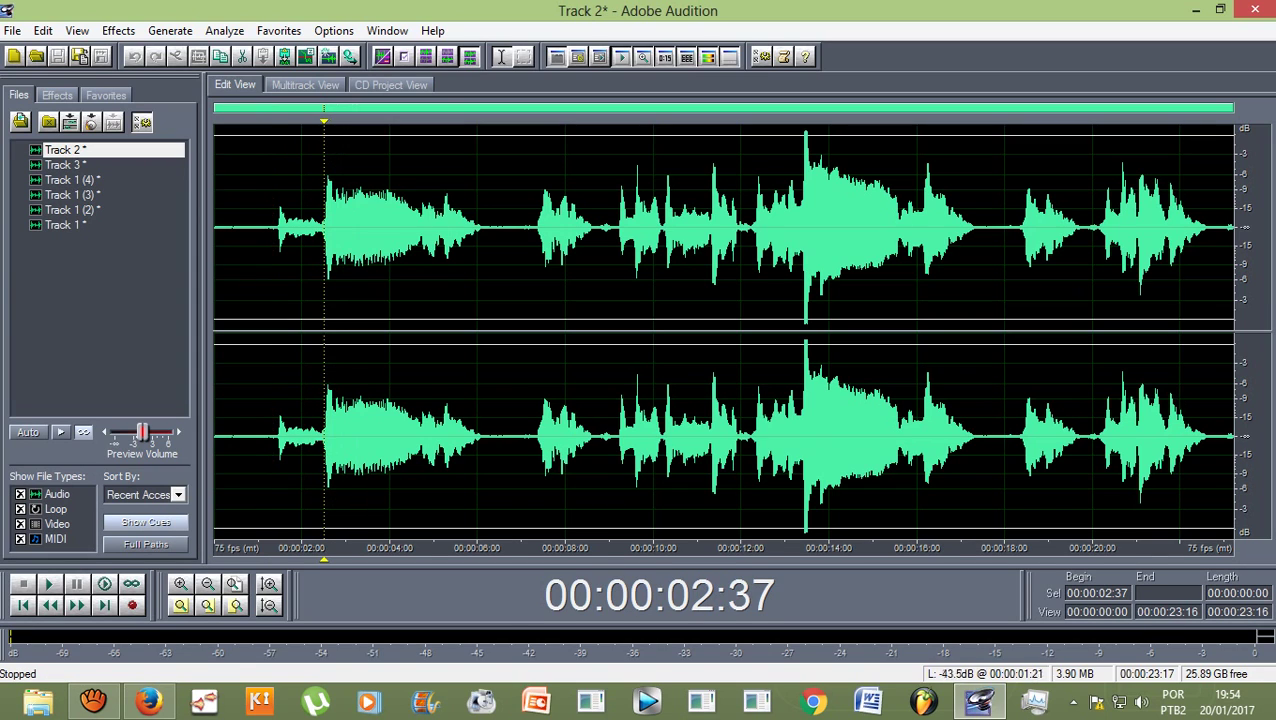
Step: Apply the Delay effect with the Spatial Left 2 preset to Track 2 from about 00:00:01:16 to 00:00:23:02, and return to the multitrack session
{"action": "left_click_drag", "start_coordinate": [267, 228], "coordinate": [1224, 400]}
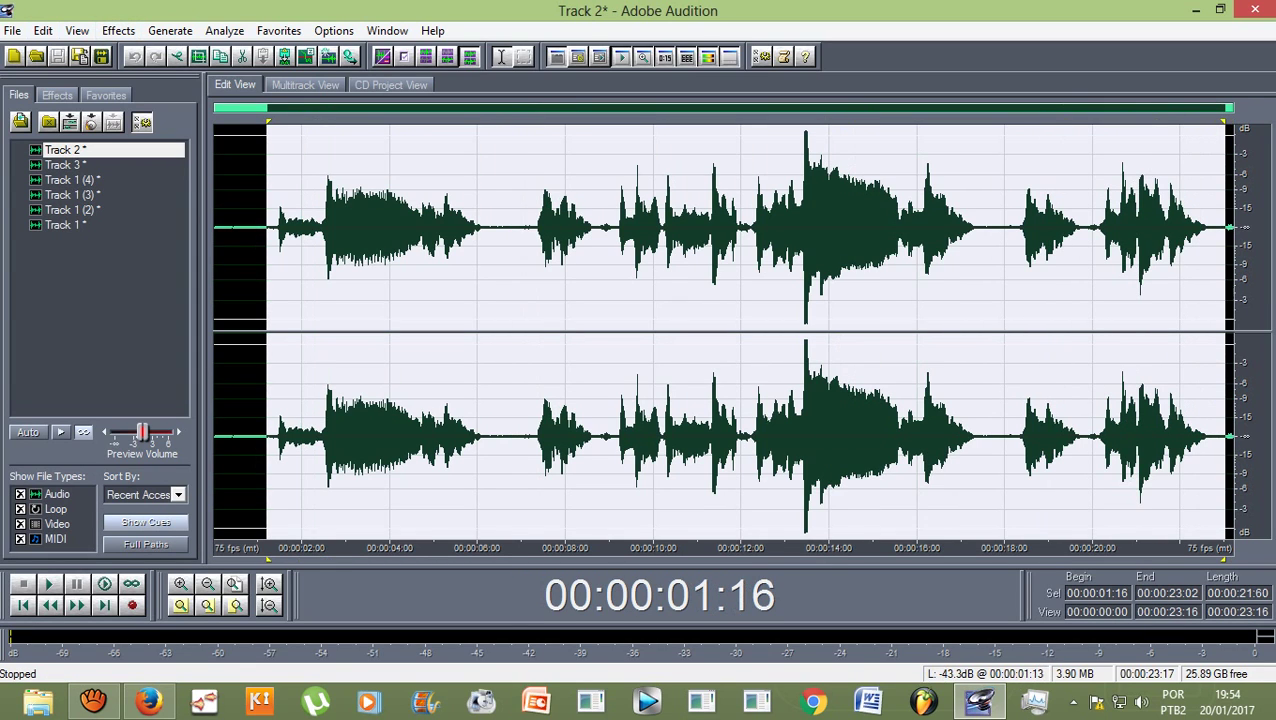
{"action": "left_click", "coordinate": [118, 30]}
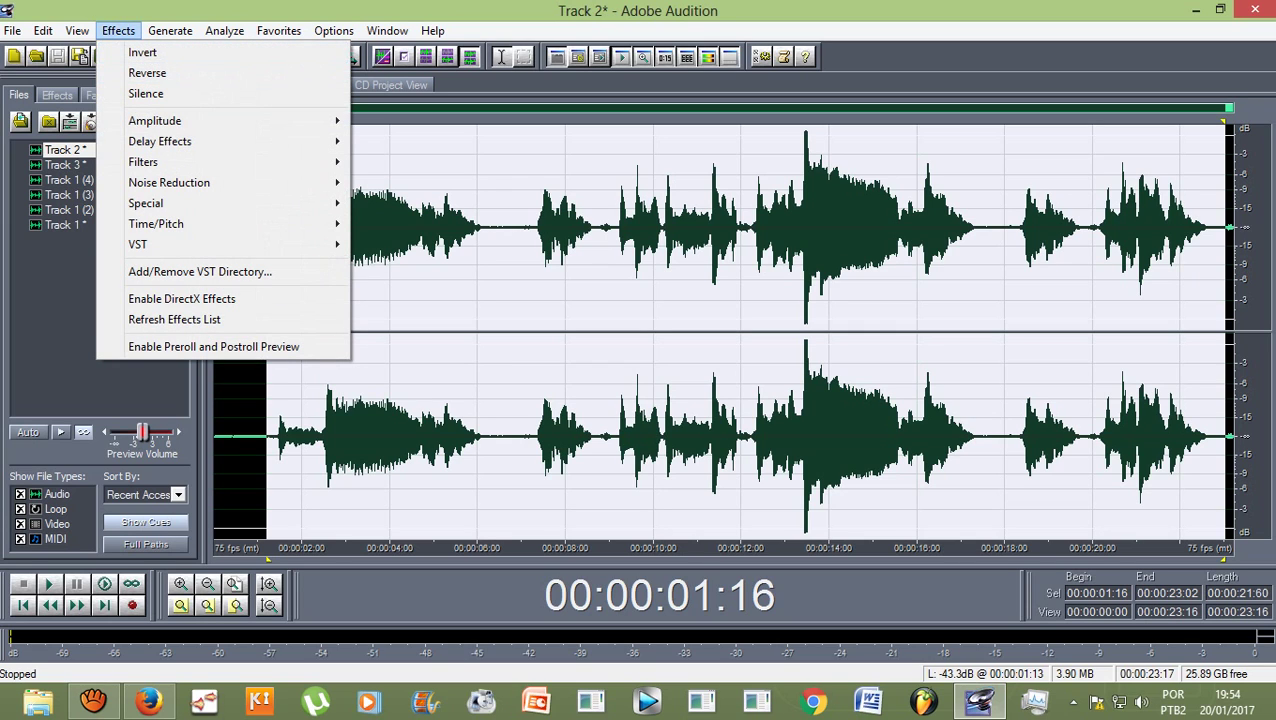
{"action": "mouse_move", "coordinate": [230, 141]}
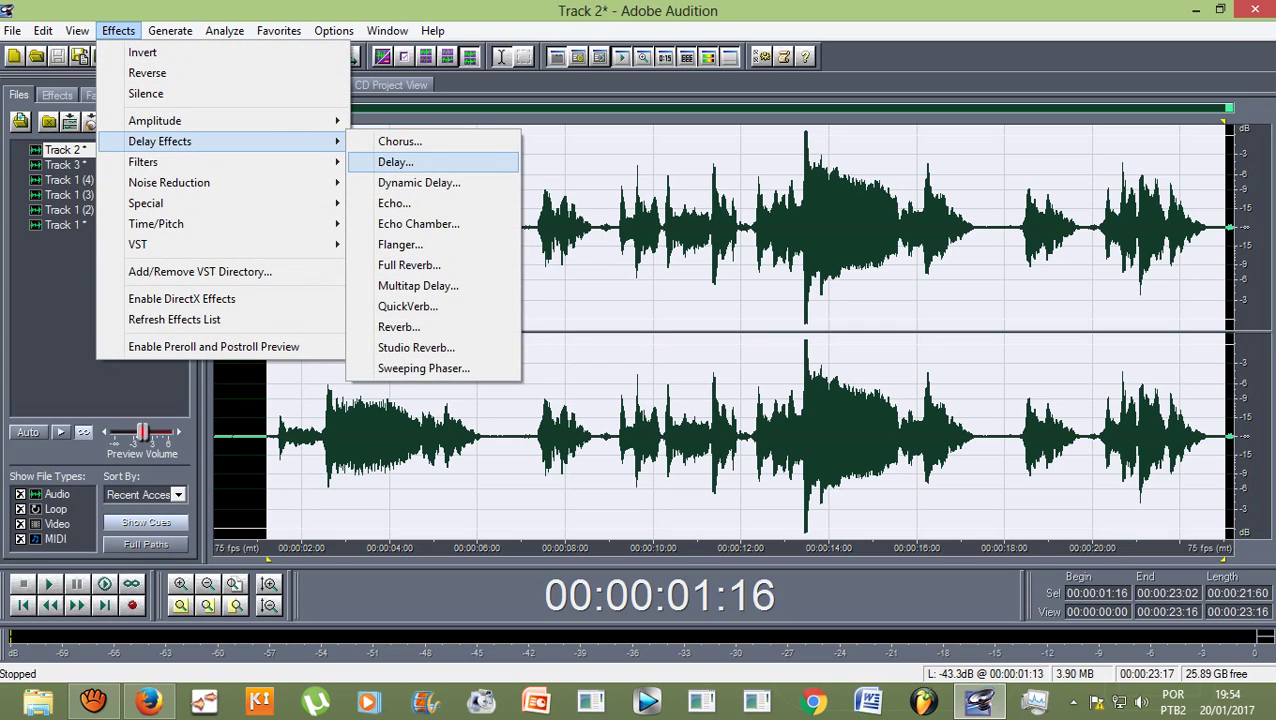
{"action": "left_click", "coordinate": [395, 162]}
{"action": "left_click_drag", "start_coordinate": [831, 326], "coordinate": [831, 367]}
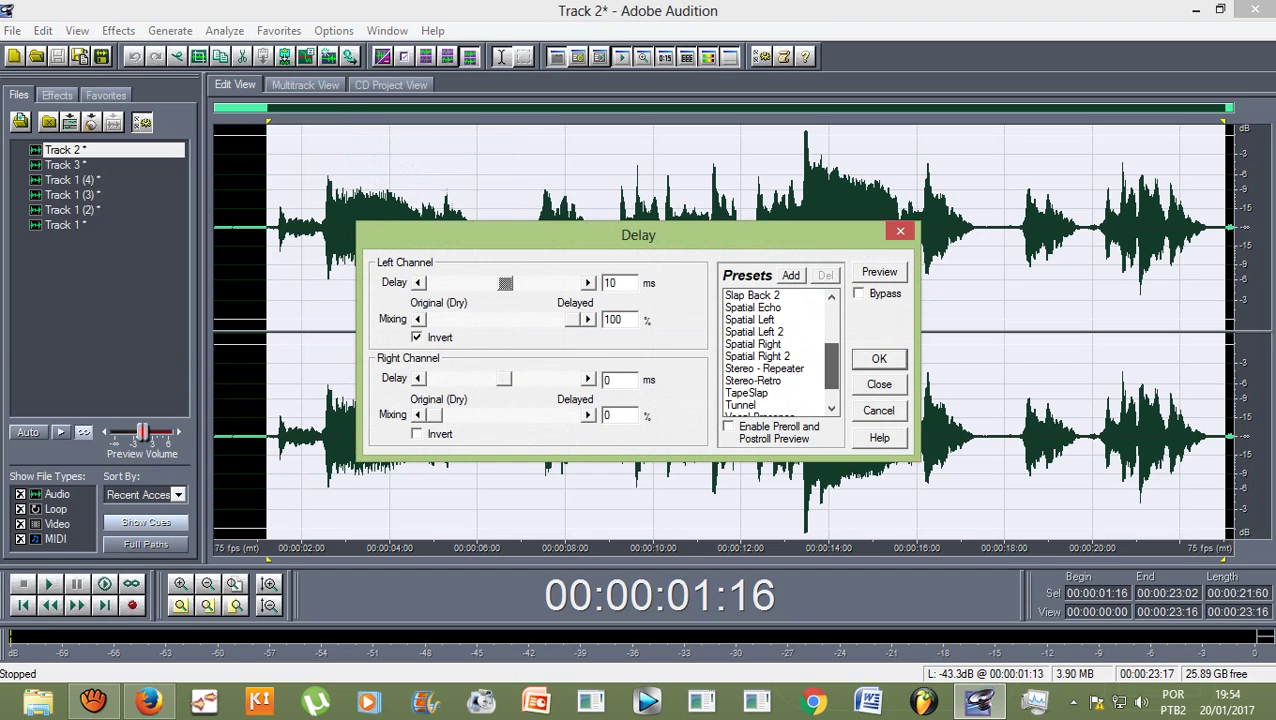
{"action": "left_click", "coordinate": [755, 332]}
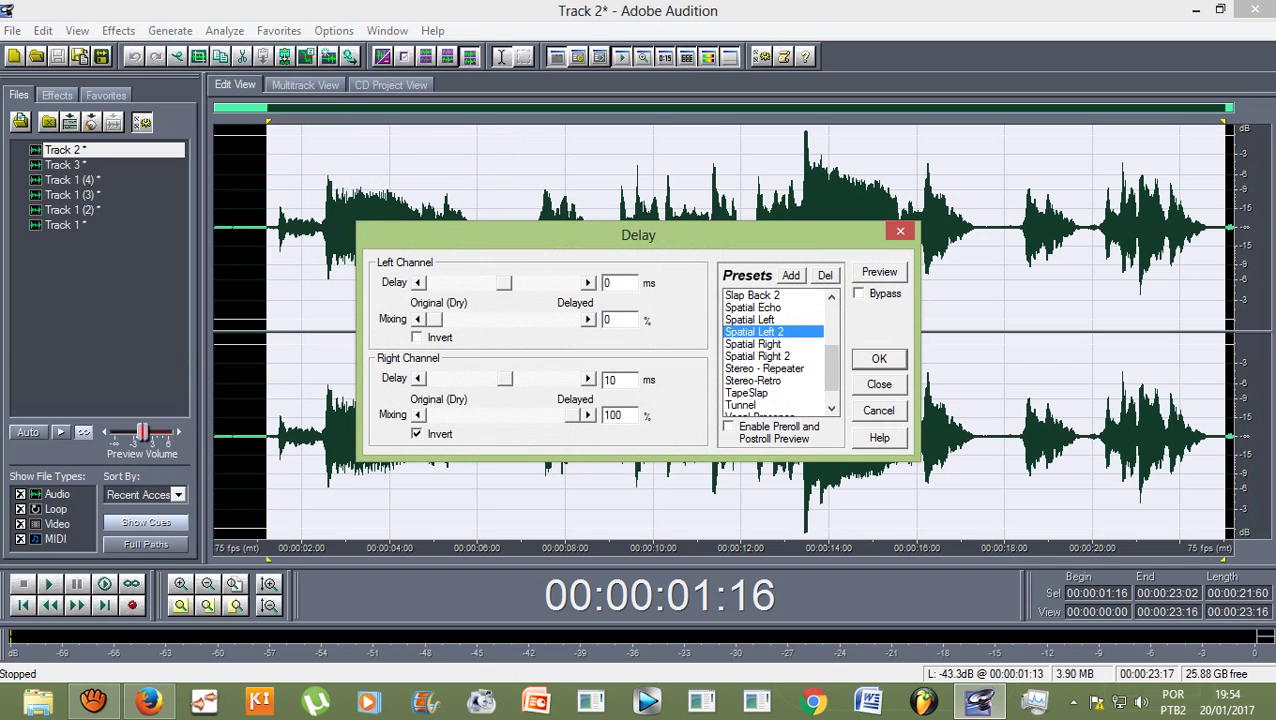
{"action": "left_click", "coordinate": [879, 359]}
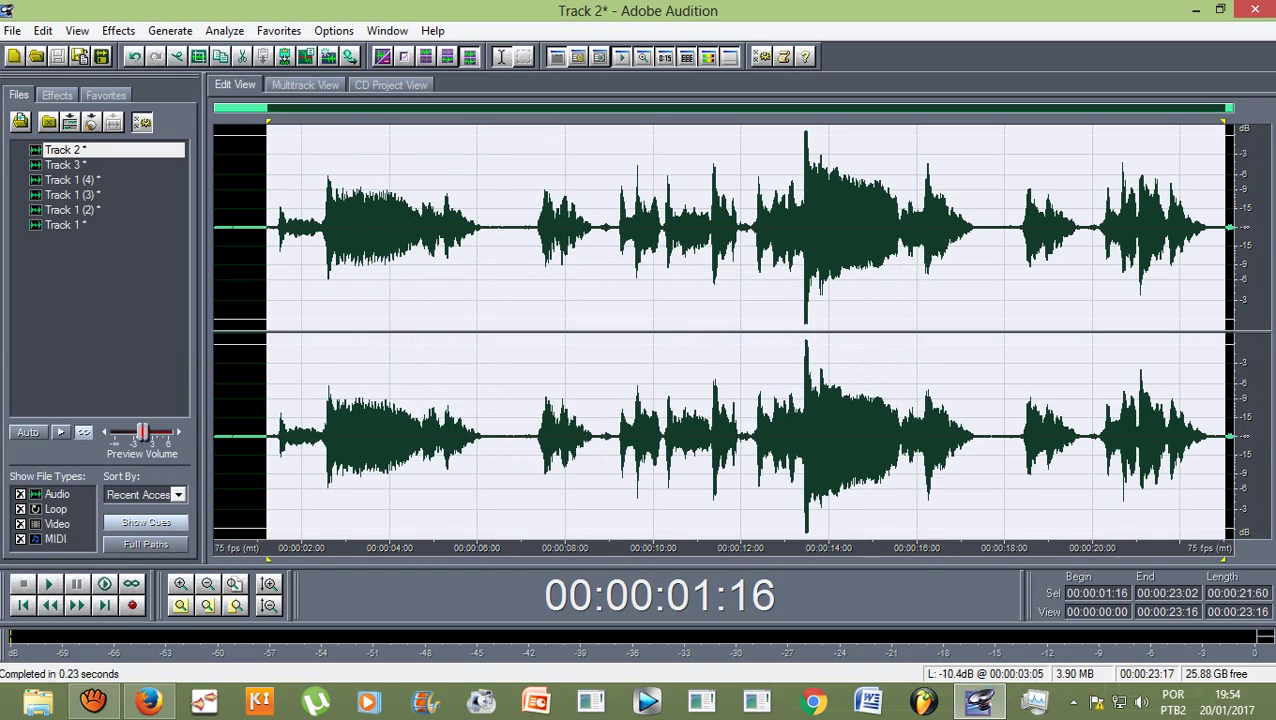
{"action": "left_click", "coordinate": [317, 260]}
{"action": "left_click", "coordinate": [256, 260]}
{"action": "left_click", "coordinate": [305, 85]}
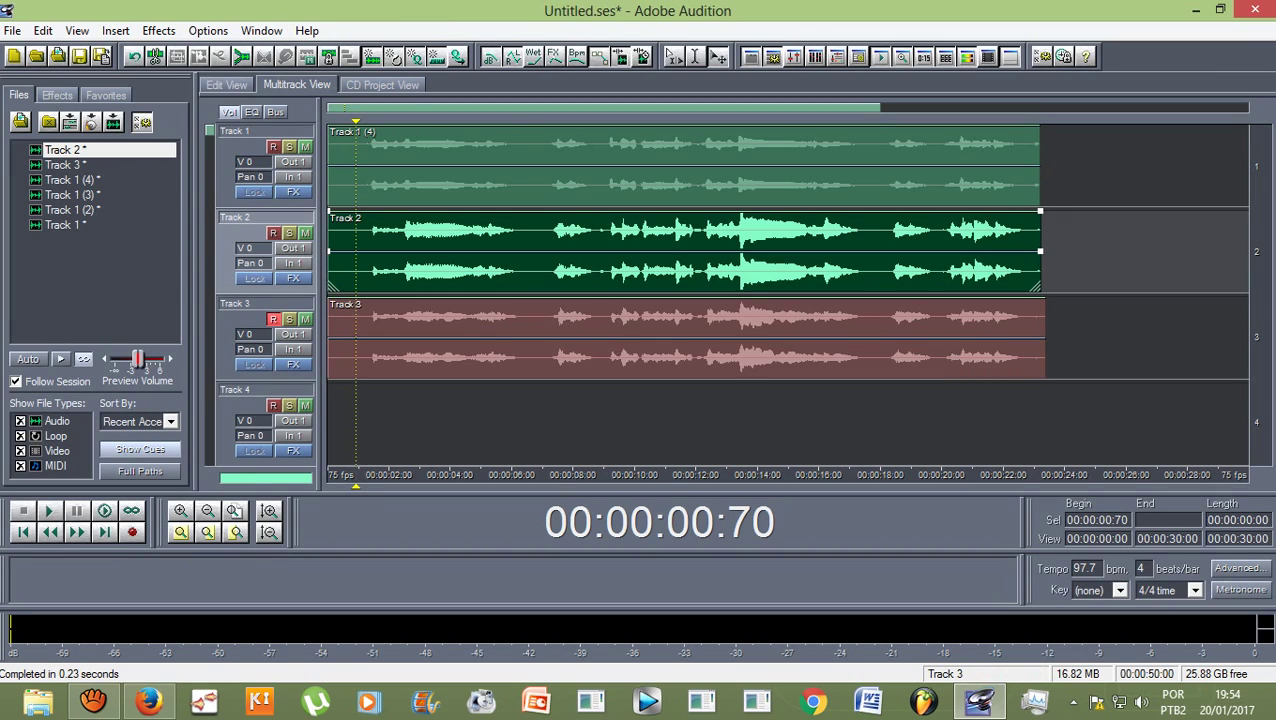
{"action": "left_click", "coordinate": [560, 340]}
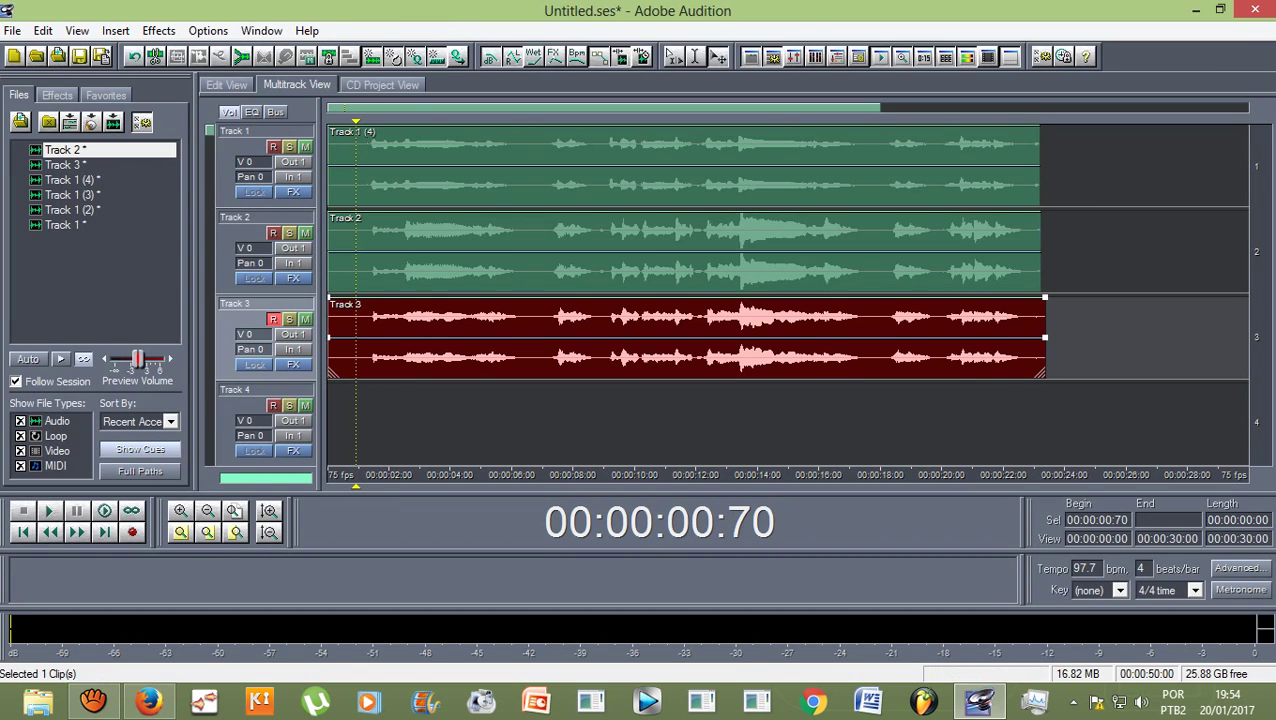
{"action": "left_click", "coordinate": [600, 255]}
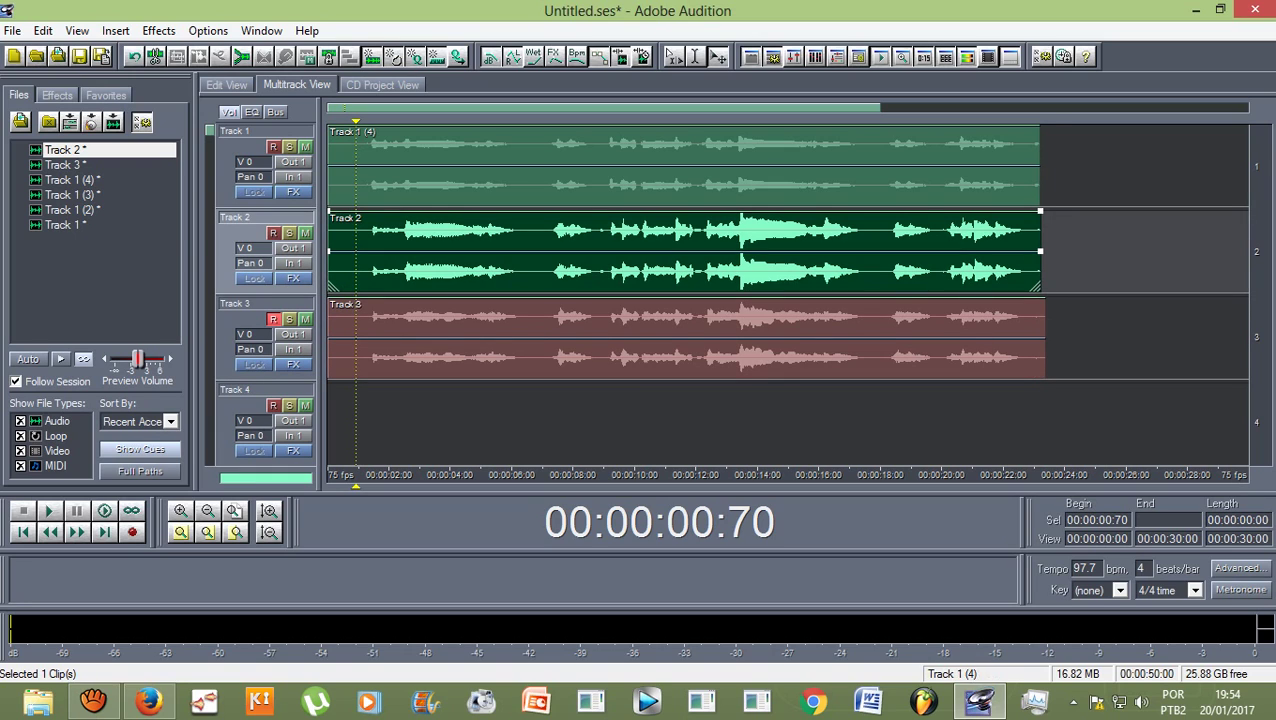
{"action": "left_click", "coordinate": [600, 168]}
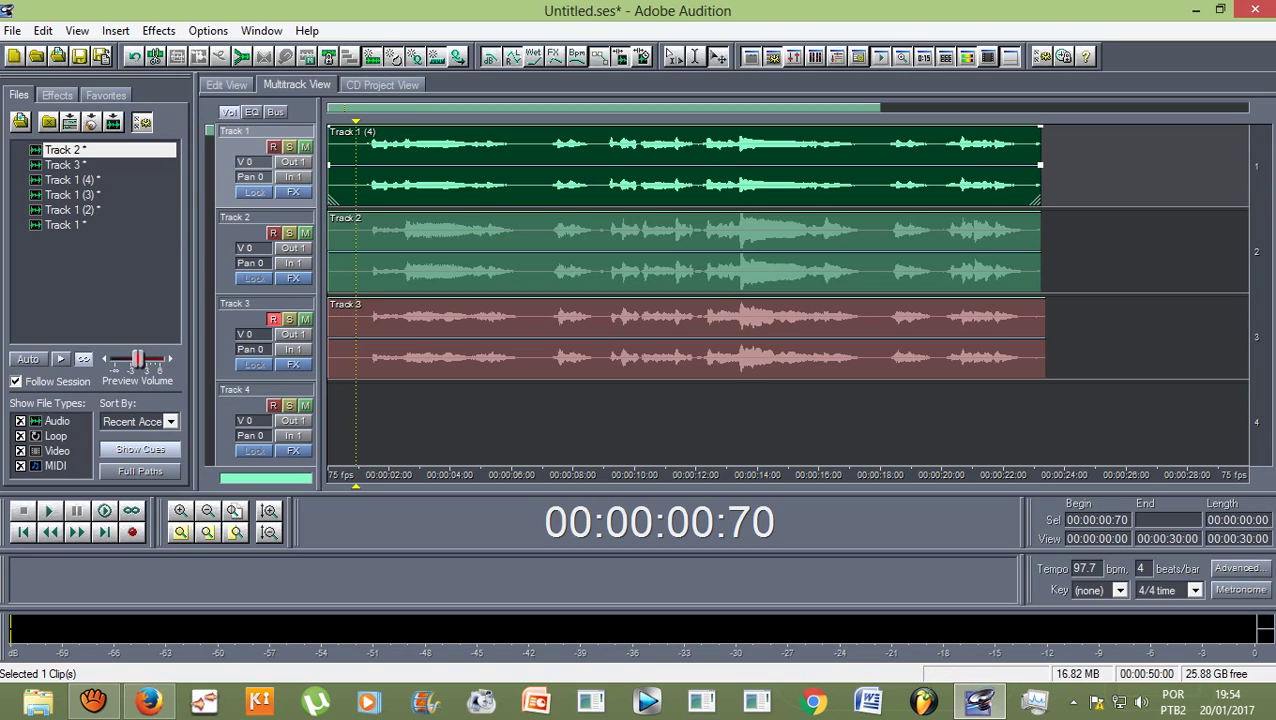
Step: Lower the volume of Track 2 to -3.8 dB and of Track 3 to -2.9 dB
{"action": "right_click", "coordinate": [248, 248]}
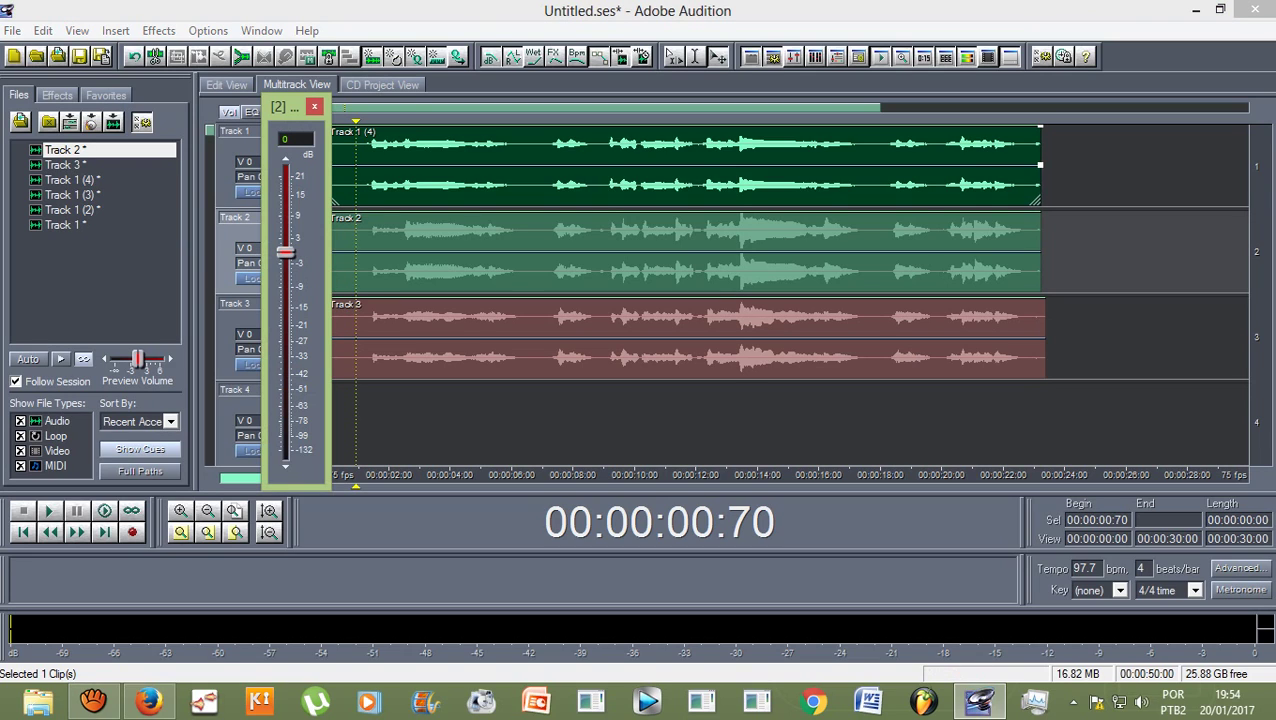
{"action": "left_click_drag", "start_coordinate": [286, 252], "coordinate": [285, 269]}
{"action": "left_click", "coordinate": [314, 106]}
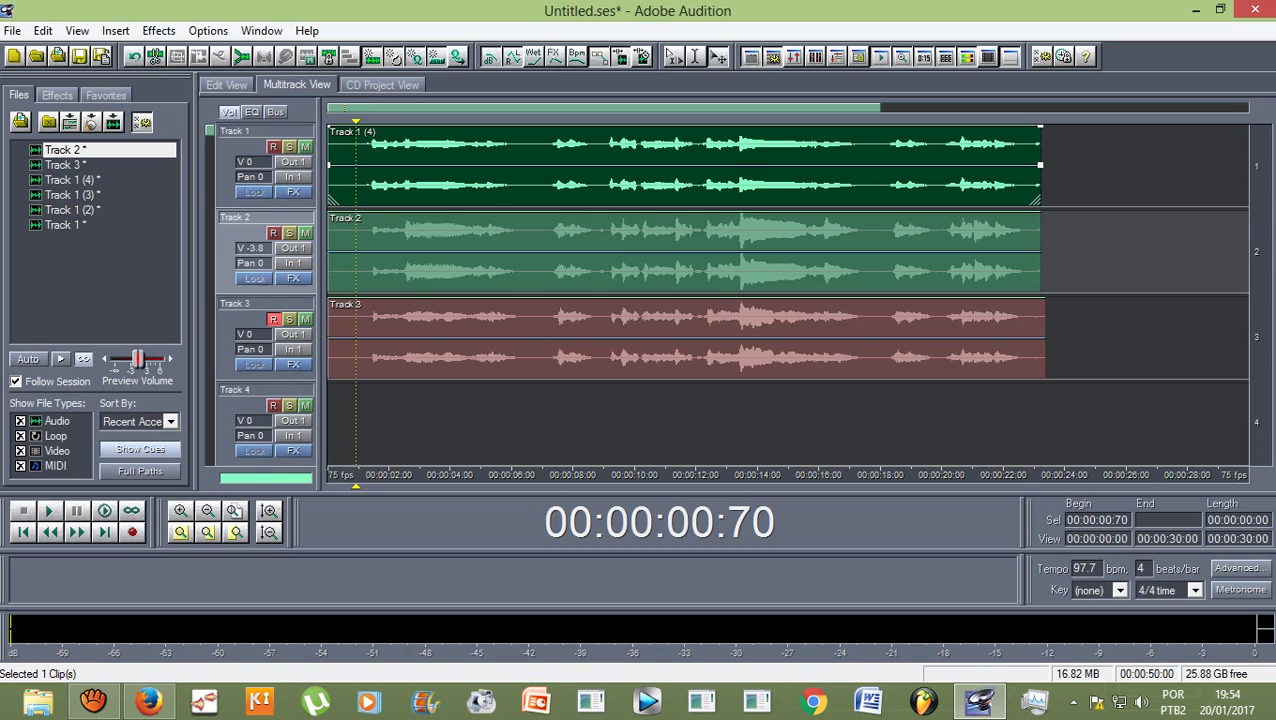
{"action": "left_click", "coordinate": [245, 333]}
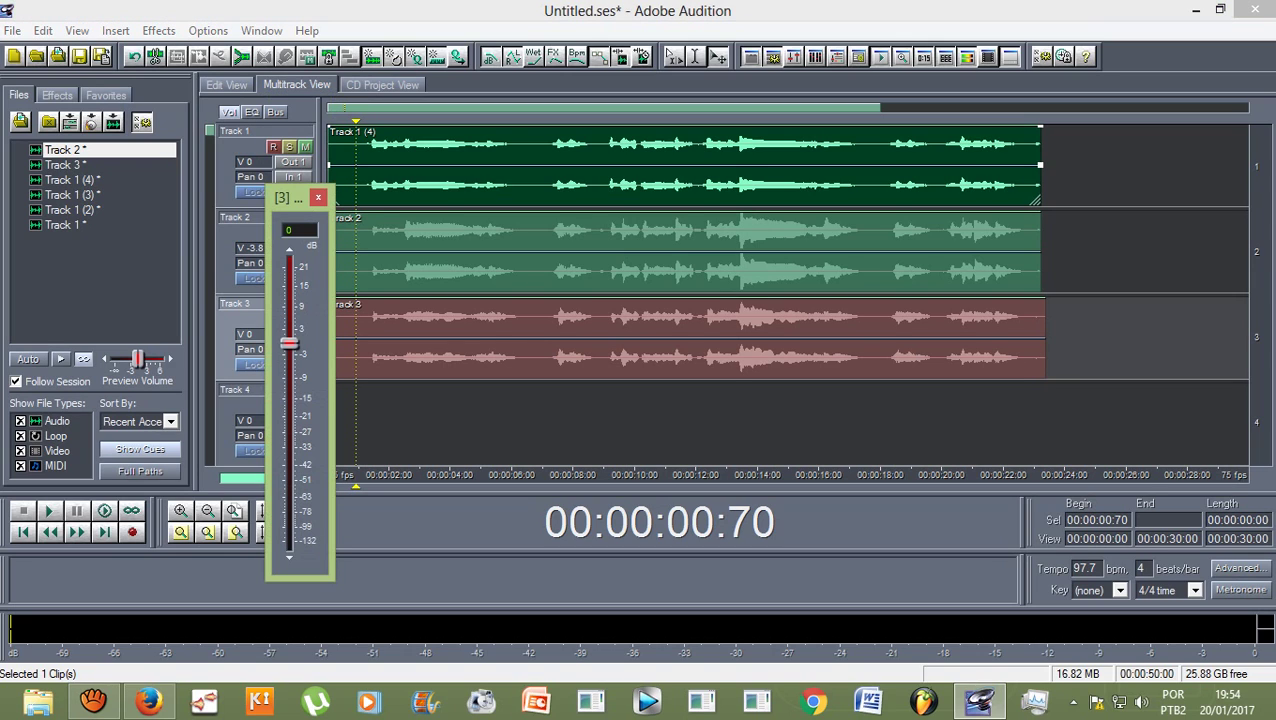
{"action": "left_click_drag", "start_coordinate": [290, 343], "coordinate": [289, 355]}
{"action": "left_click", "coordinate": [318, 198]}
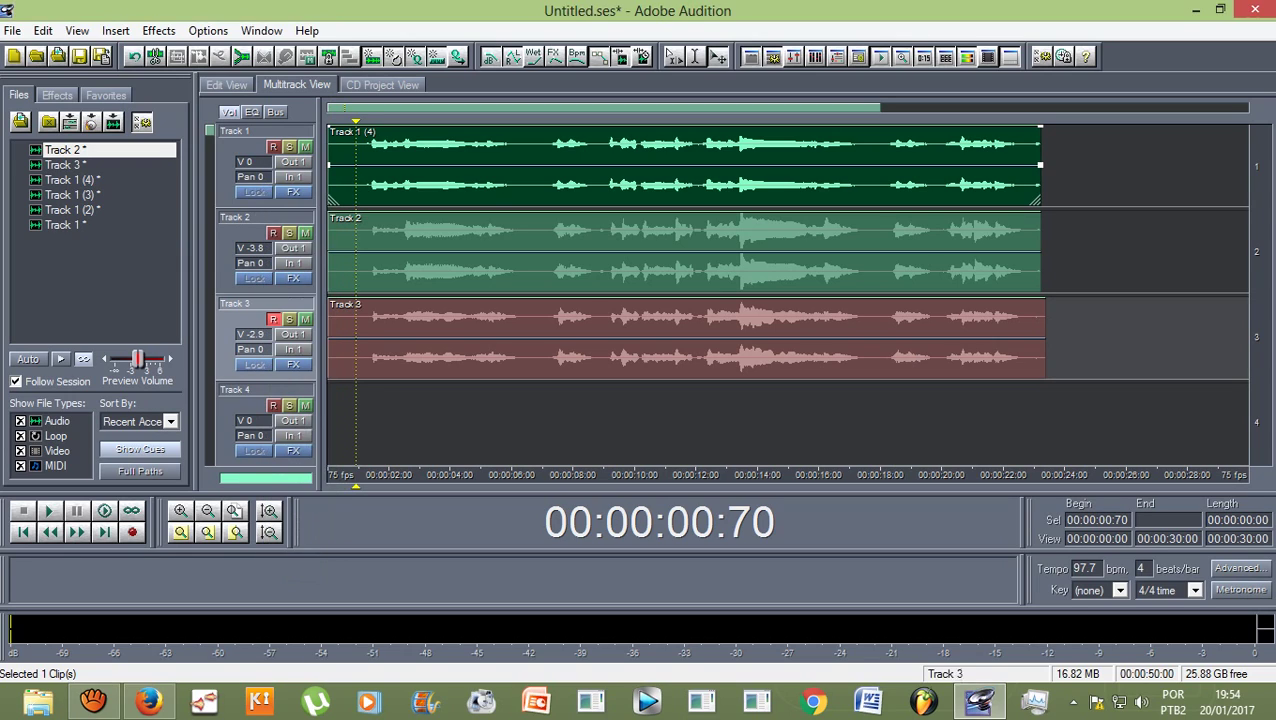
Step: Raise the main voice on Track 1 to a volume of 2.9 dB
{"action": "right_click", "coordinate": [252, 162]}
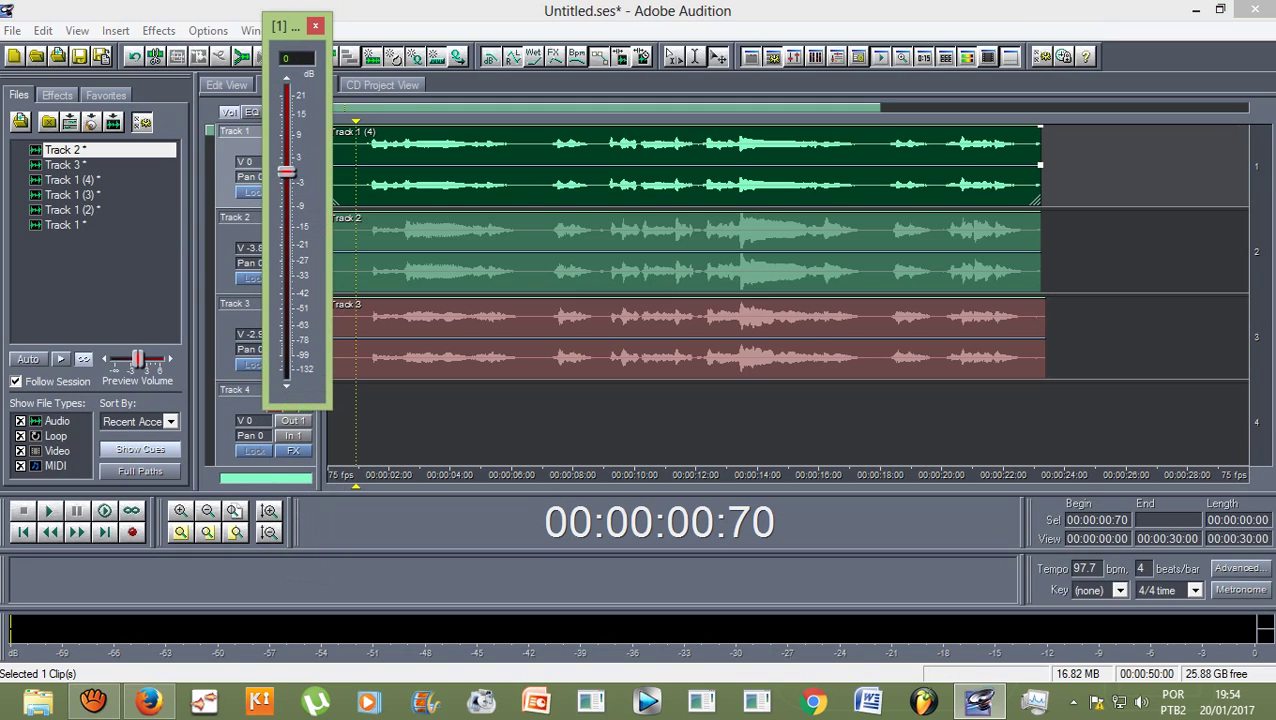
{"action": "left_click_drag", "start_coordinate": [286, 172], "coordinate": [286, 161]}
{"action": "left_click_drag", "start_coordinate": [286, 161], "coordinate": [286, 159]}
{"action": "left_click", "coordinate": [315, 25]}
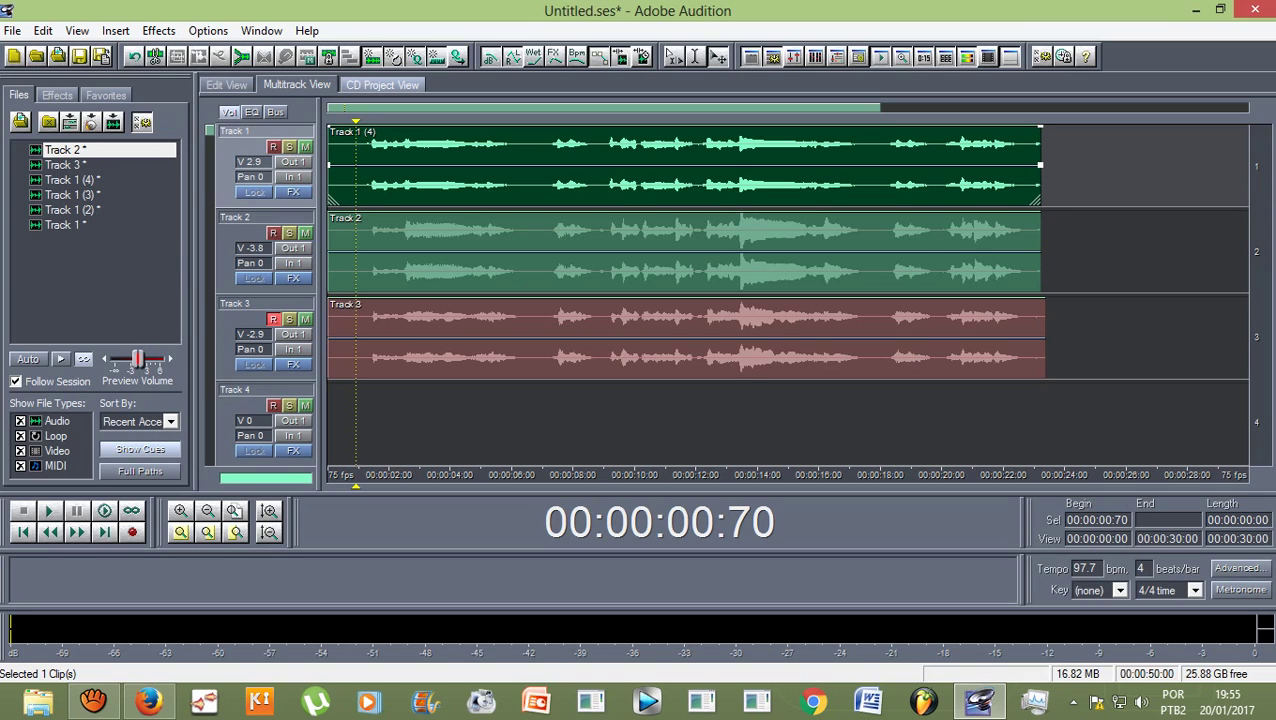
Step: Return to the start of the session and audition the mix of all three tracks
{"action": "key", "text": "Home"}
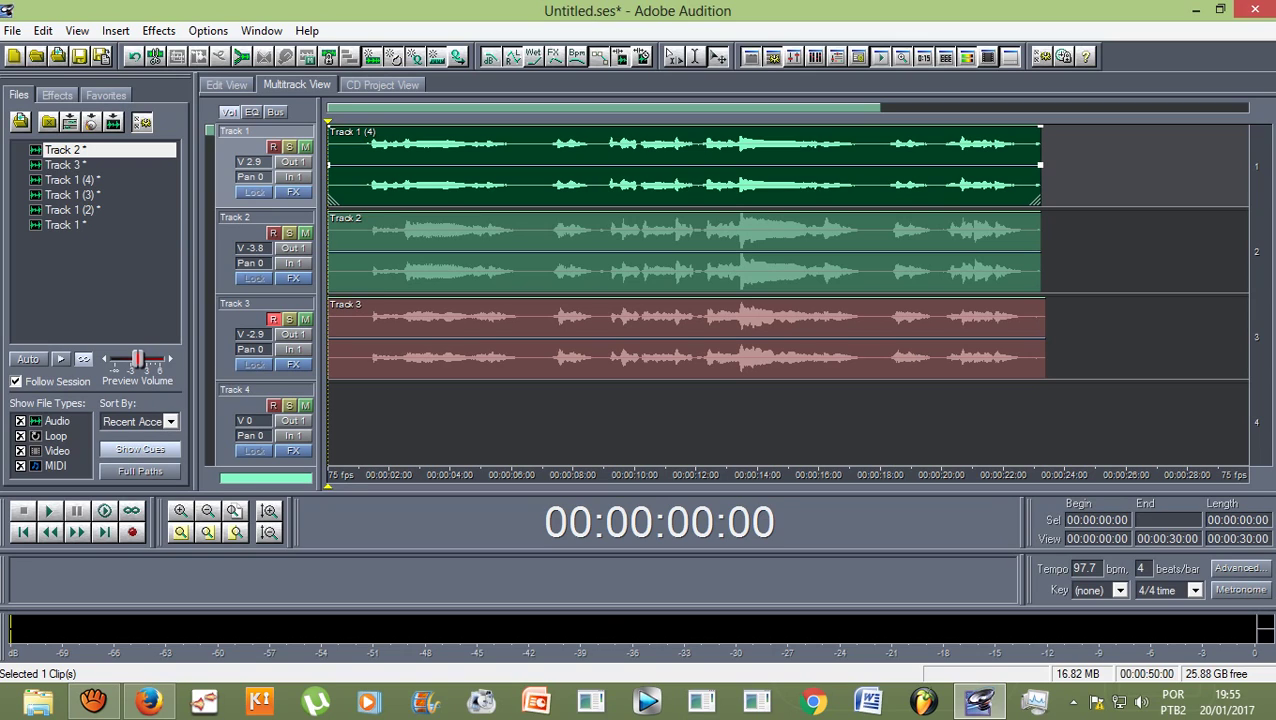
{"action": "key", "text": "space"}
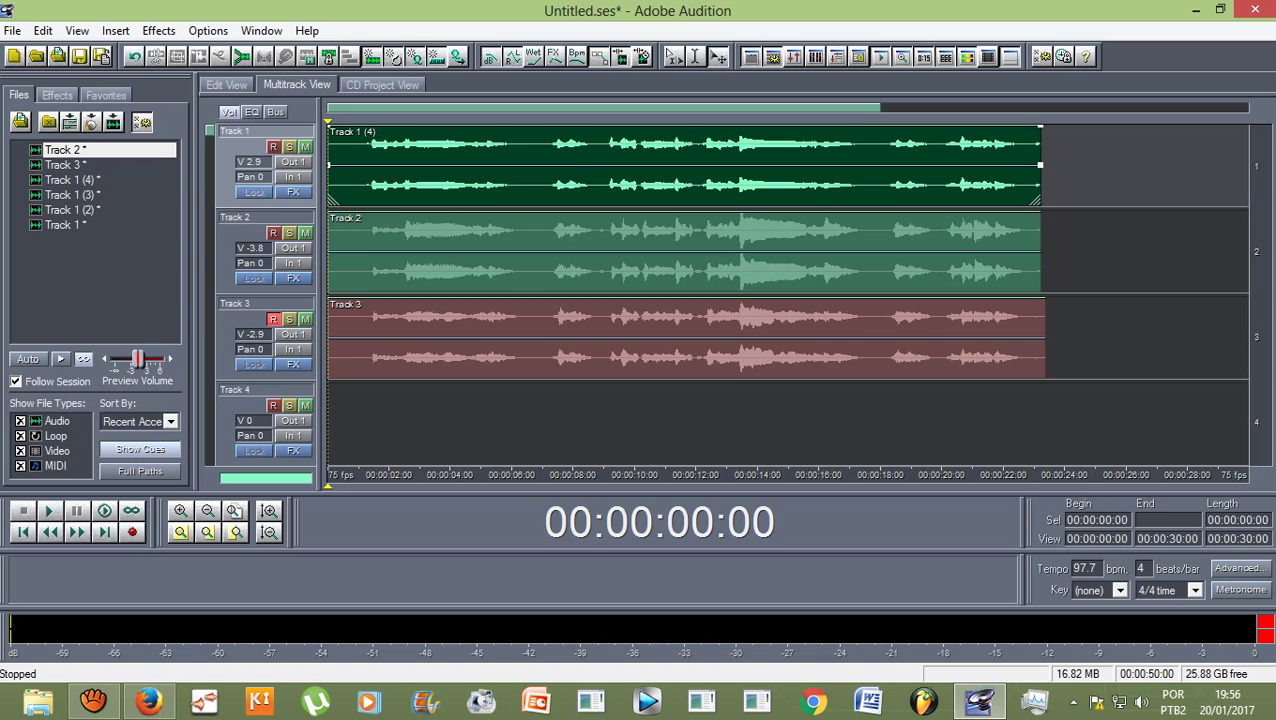
{"action": "key", "text": "space"}
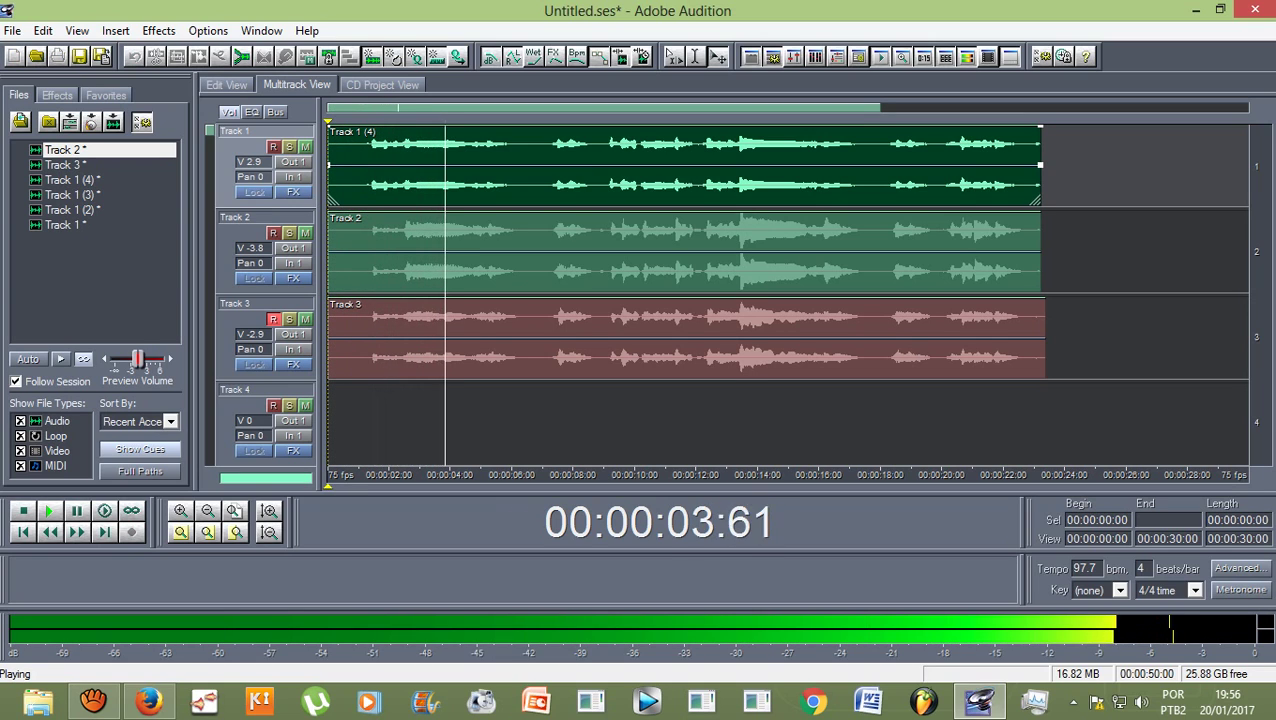
{"action": "key", "text": "space"}
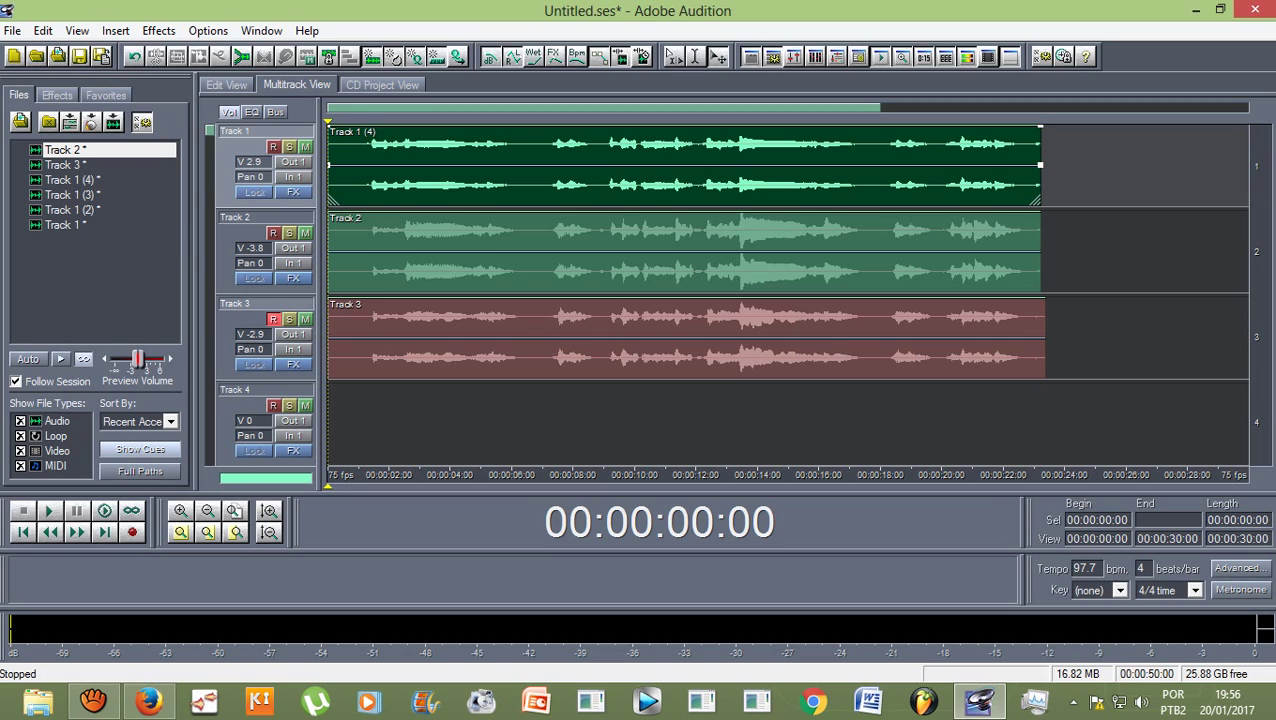
Step: Mute Track 3 and audition Tracks 1 and 2 together from the start of the session
{"action": "left_click", "coordinate": [306, 319]}
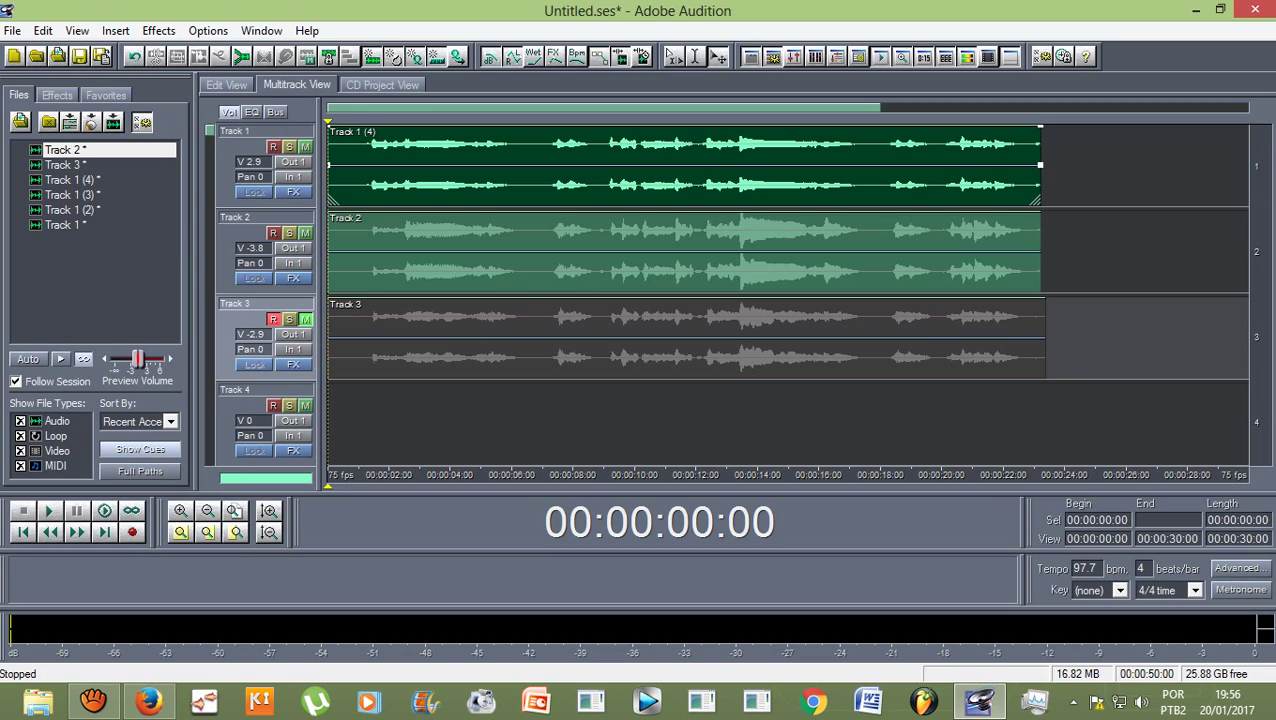
{"action": "left_click", "coordinate": [480, 251]}
{"action": "left_click", "coordinate": [480, 165]}
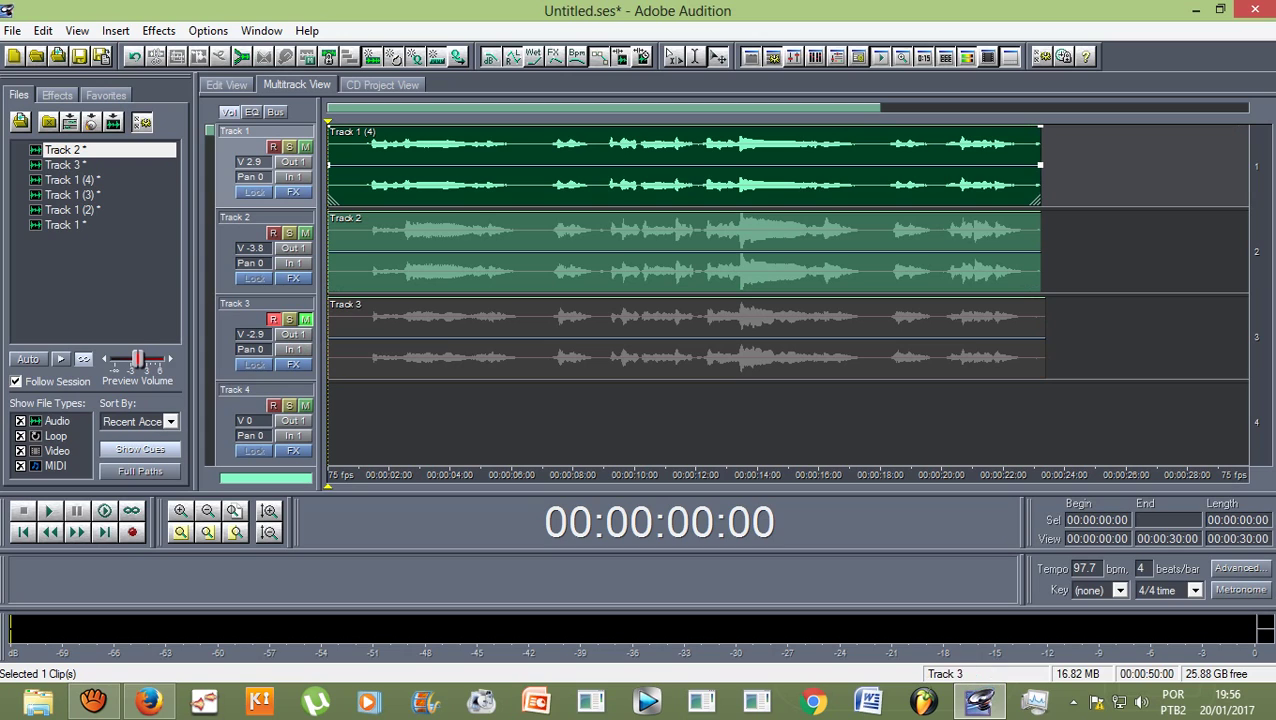
{"action": "key", "text": "space"}
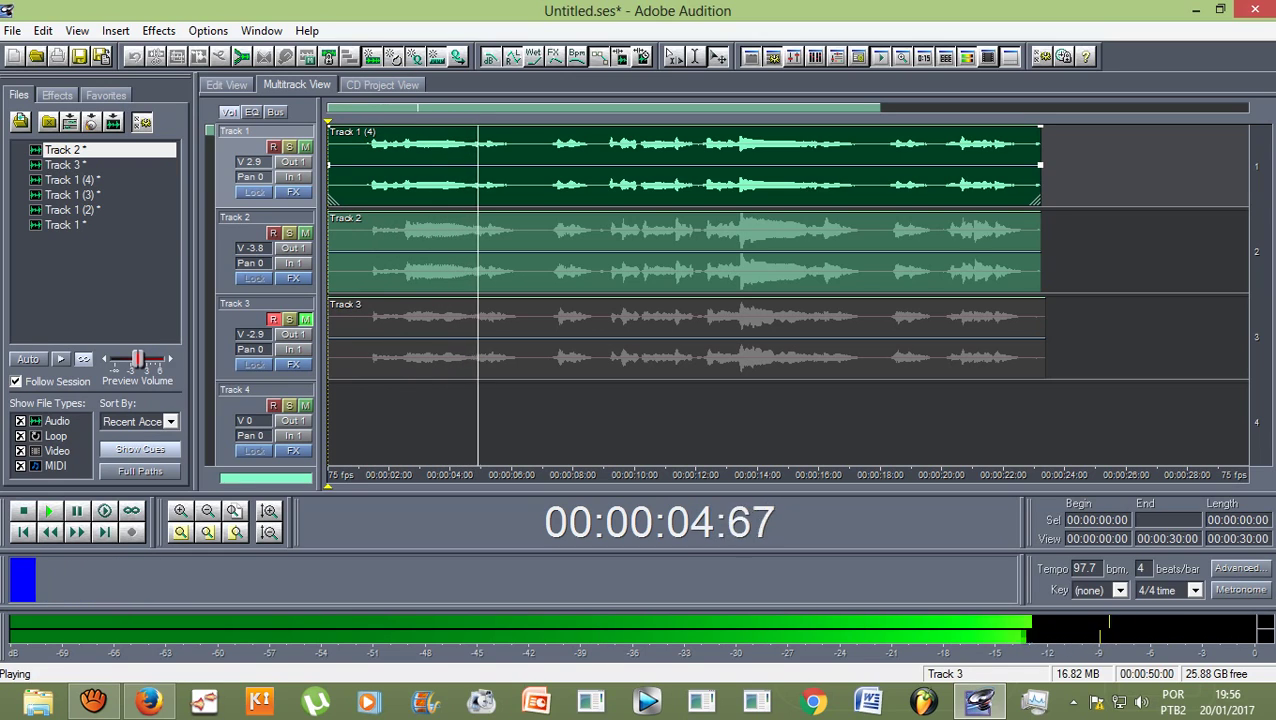
{"action": "key", "text": "space"}
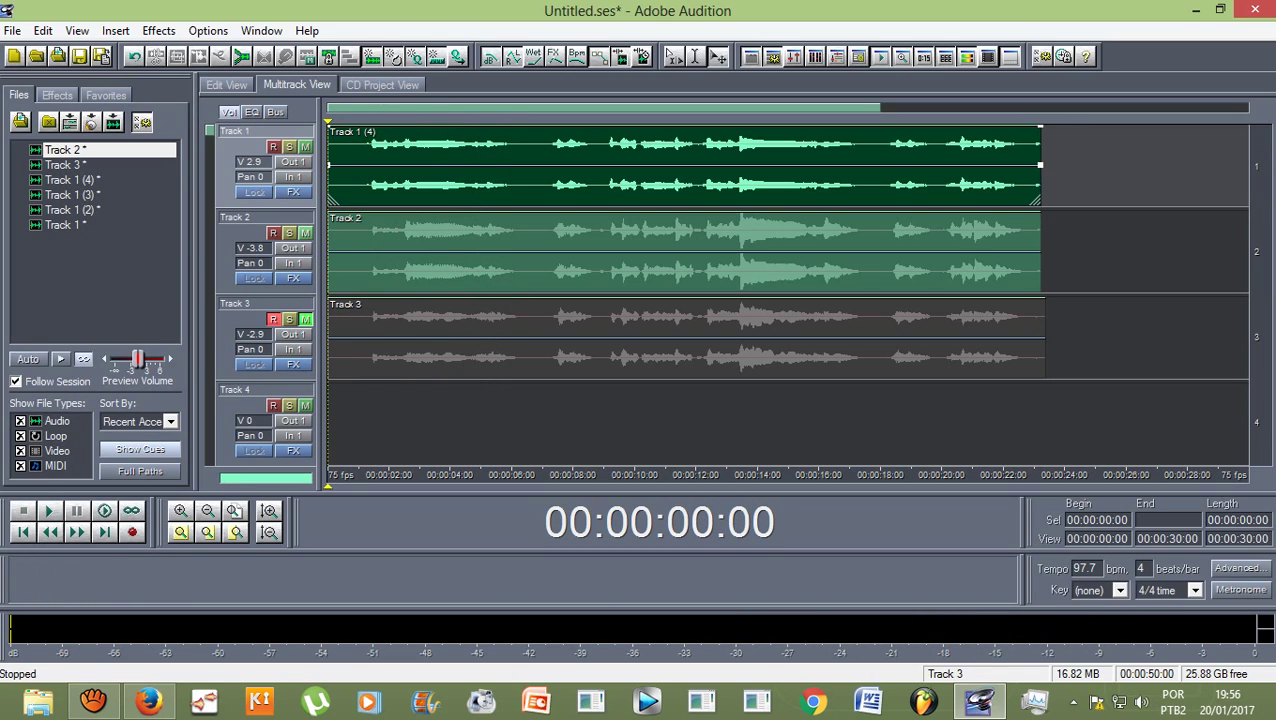
Step: Mute Track 2, unmute Track 3 and audition Tracks 1 and 3 together from the start
{"action": "left_click", "coordinate": [305, 233]}
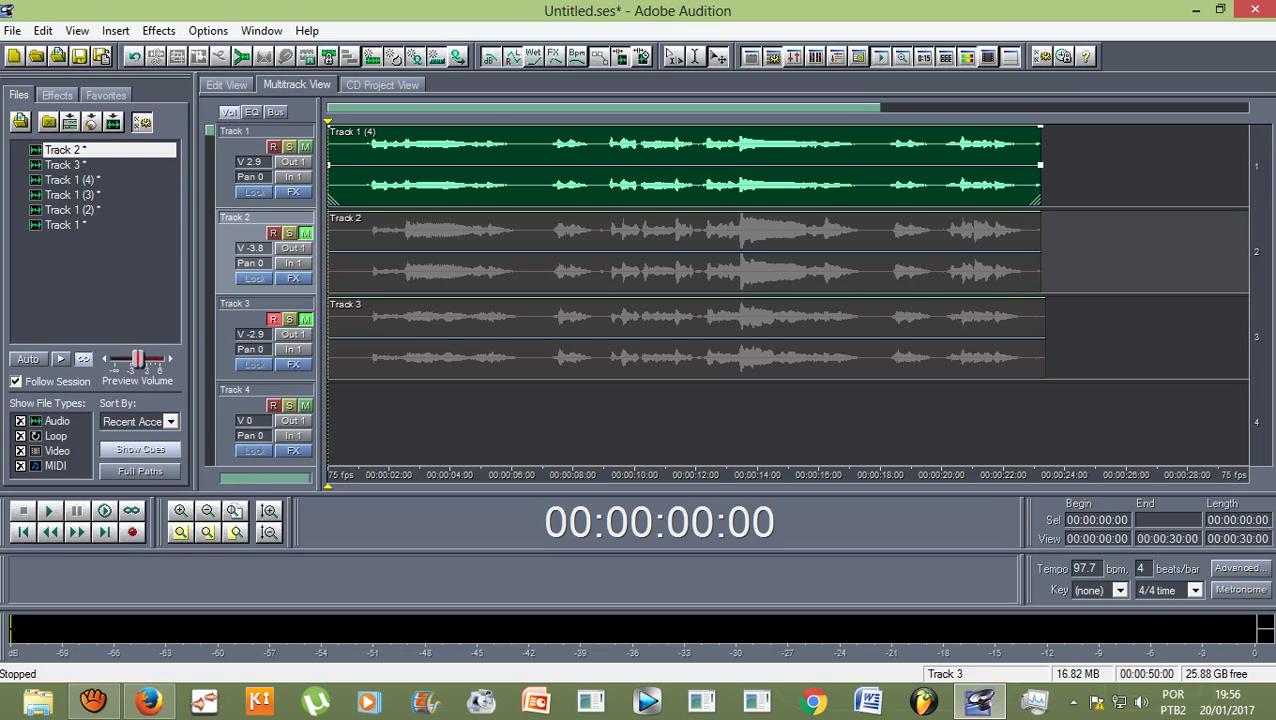
{"action": "left_click", "coordinate": [305, 319]}
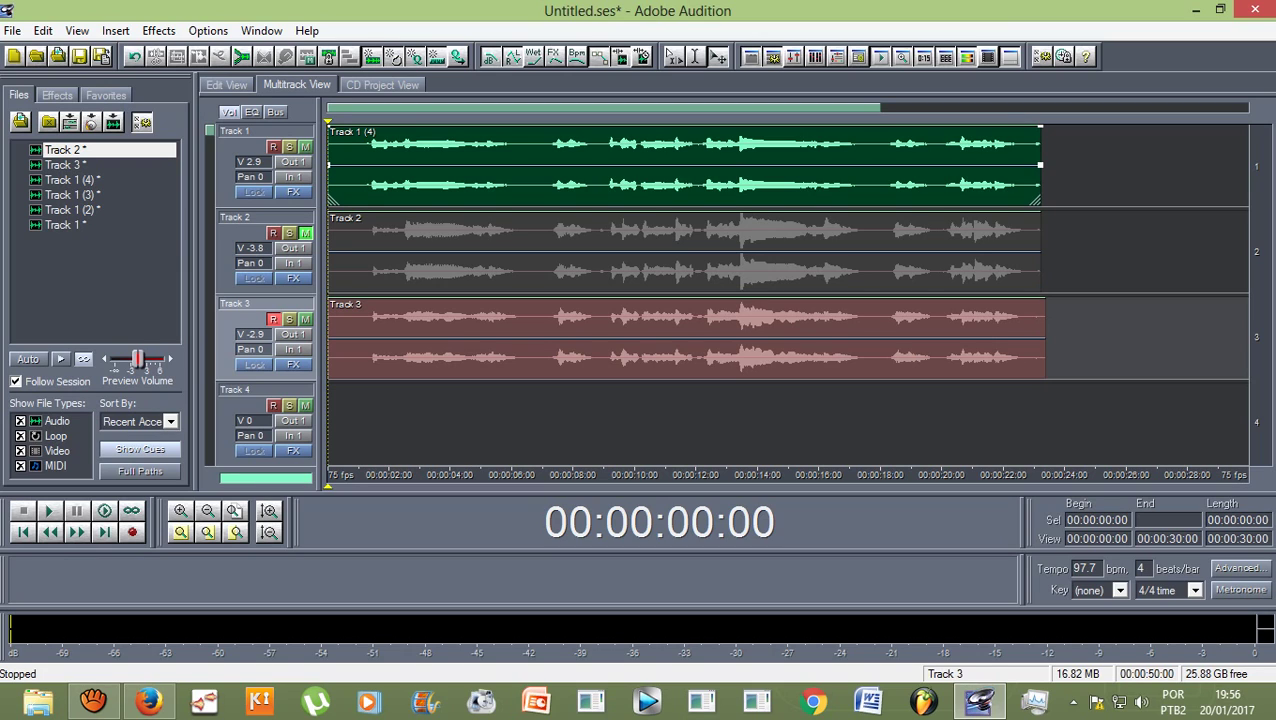
{"action": "key", "text": "space"}
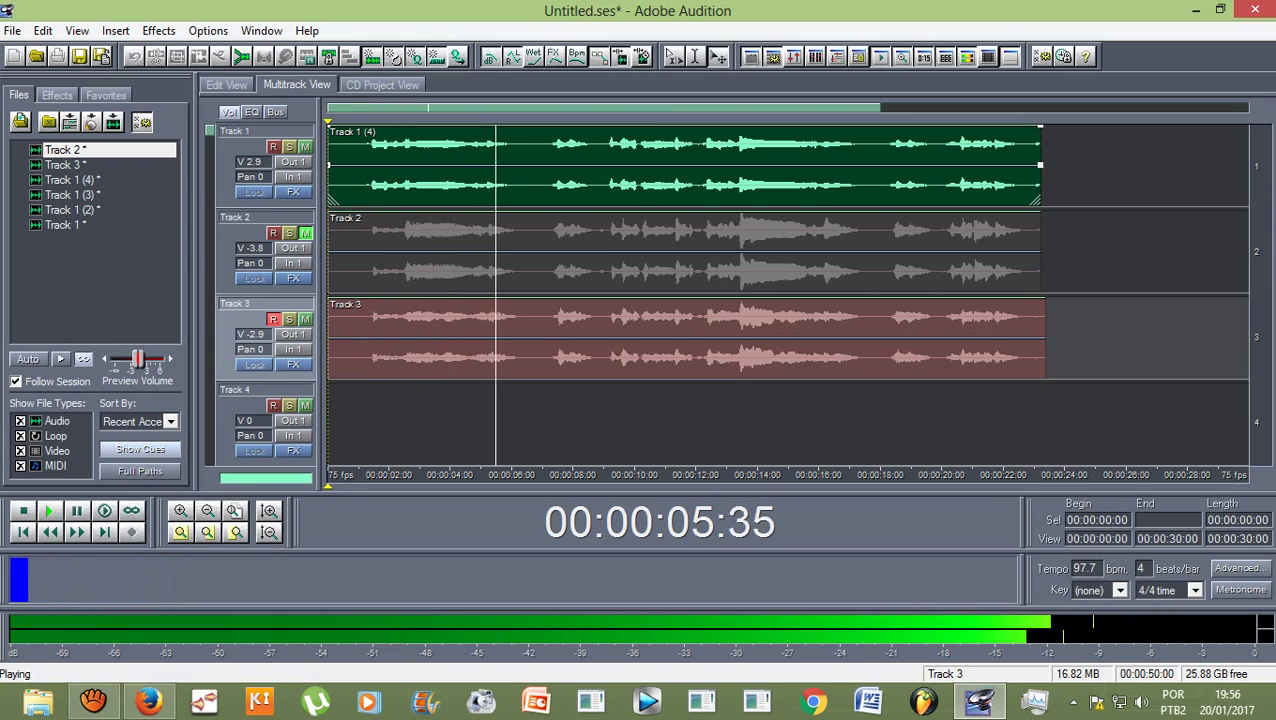
{"action": "key", "text": "space"}
Step: Trim the beginning of the Track 3 clip so that it starts at about 7 seconds
{"action": "left_click", "coordinate": [686, 338]}
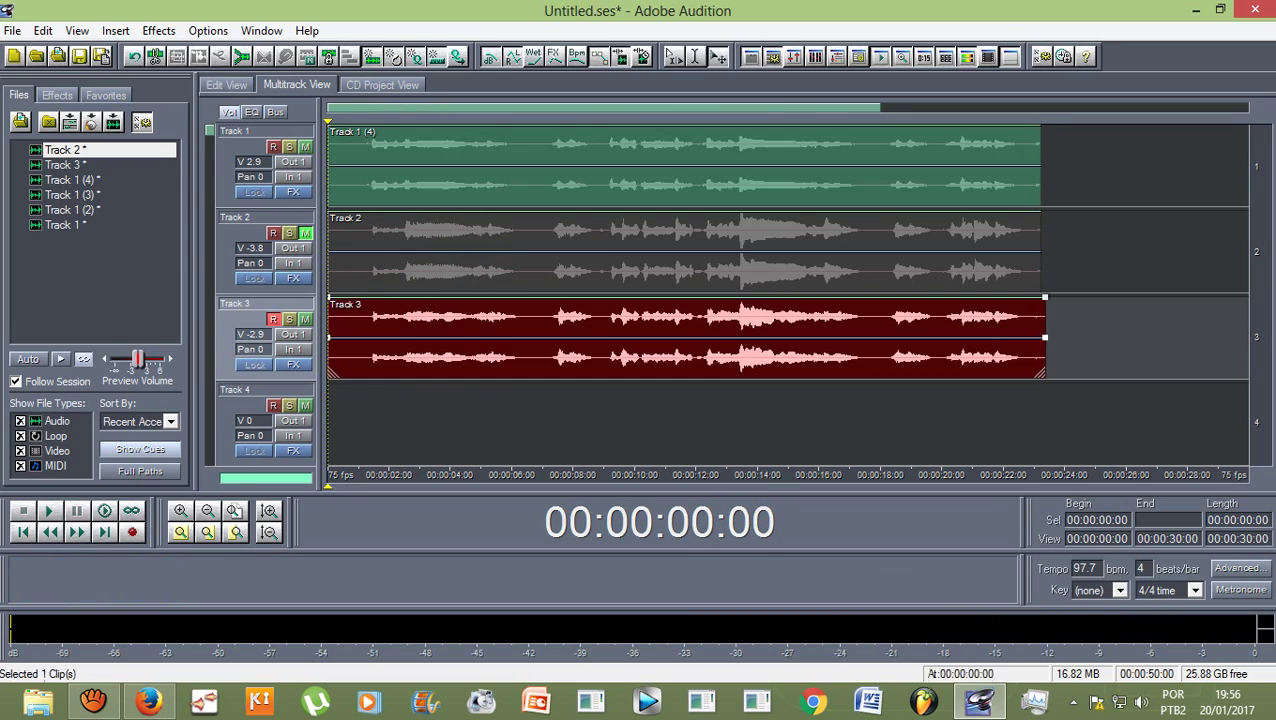
{"action": "left_click_drag", "start_coordinate": [329, 340], "coordinate": [544, 340]}
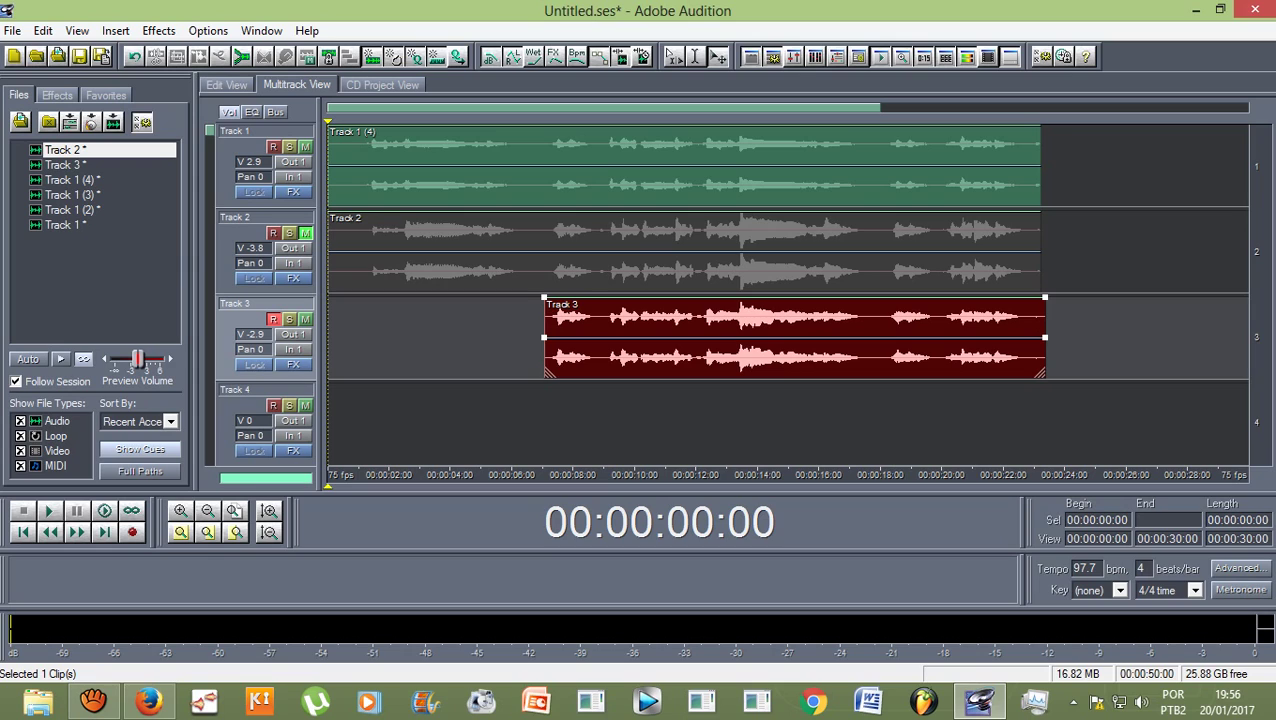
Step: Arm Track 4, disarm and mute Track 3, and record a take of about 17 seconds on Track 4
{"action": "left_click", "coordinate": [274, 406]}
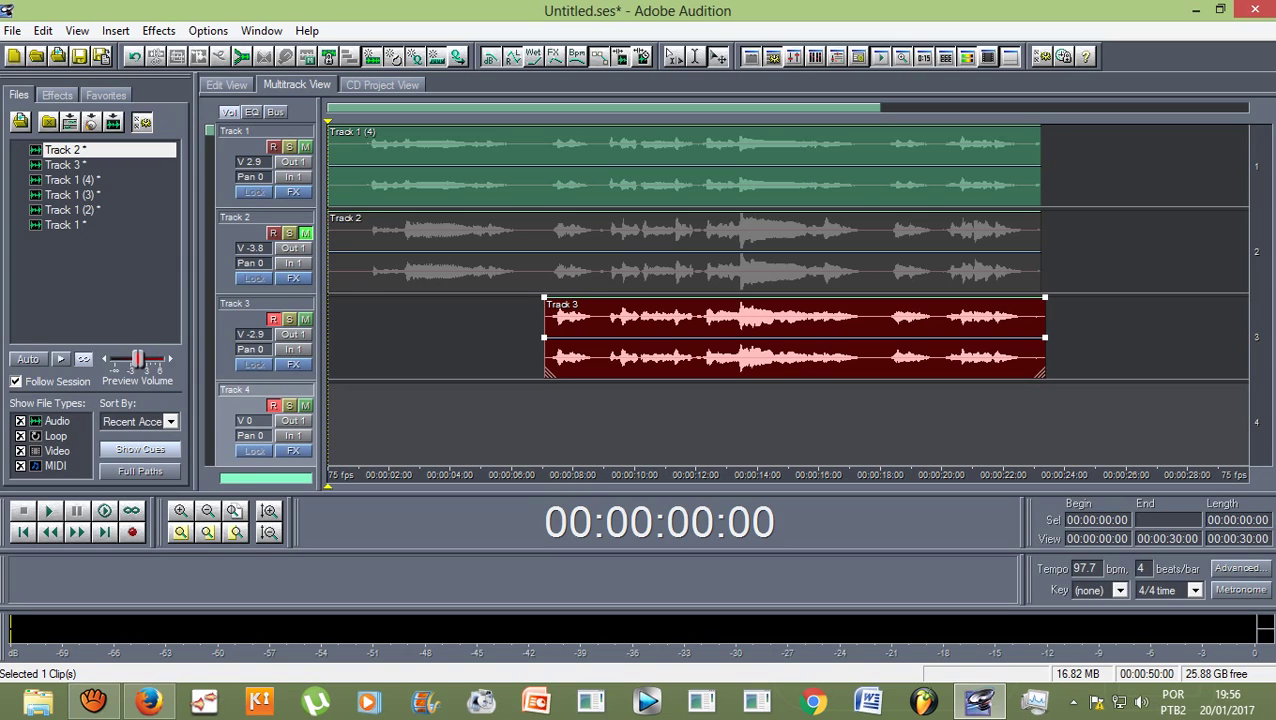
{"action": "left_click", "coordinate": [274, 320]}
{"action": "left_click", "coordinate": [306, 320]}
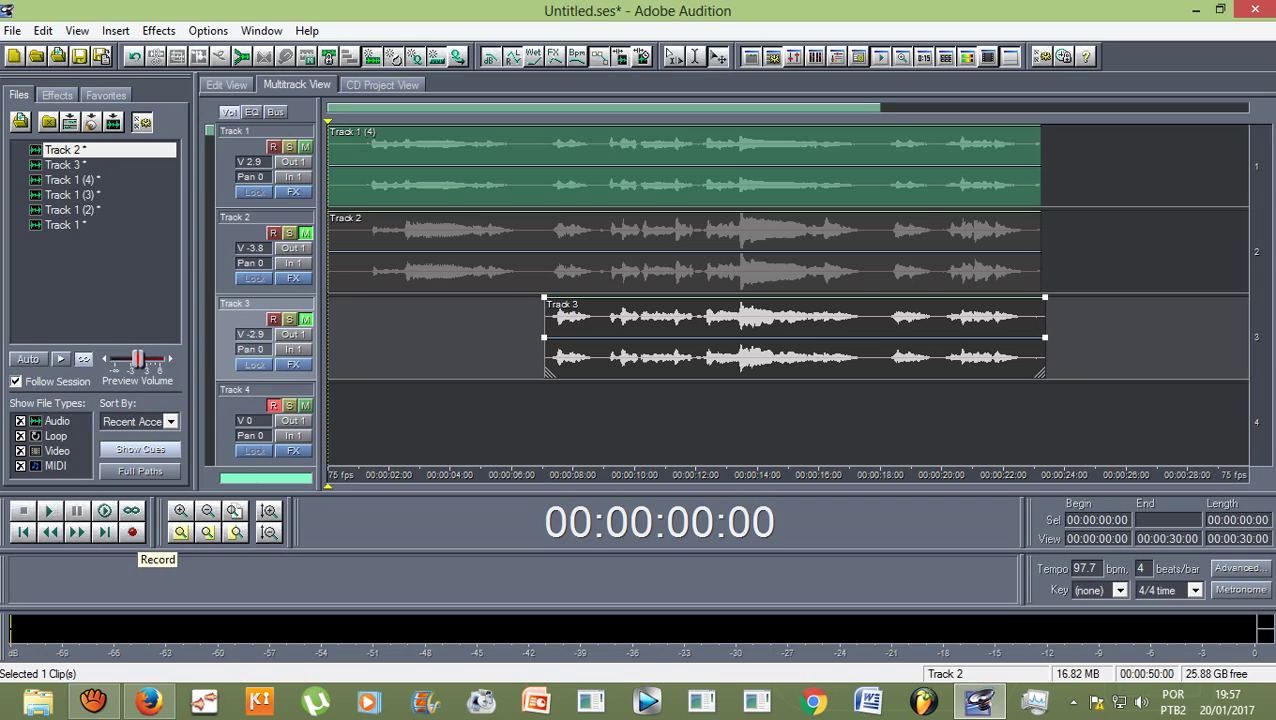
{"action": "left_click", "coordinate": [132, 532]}
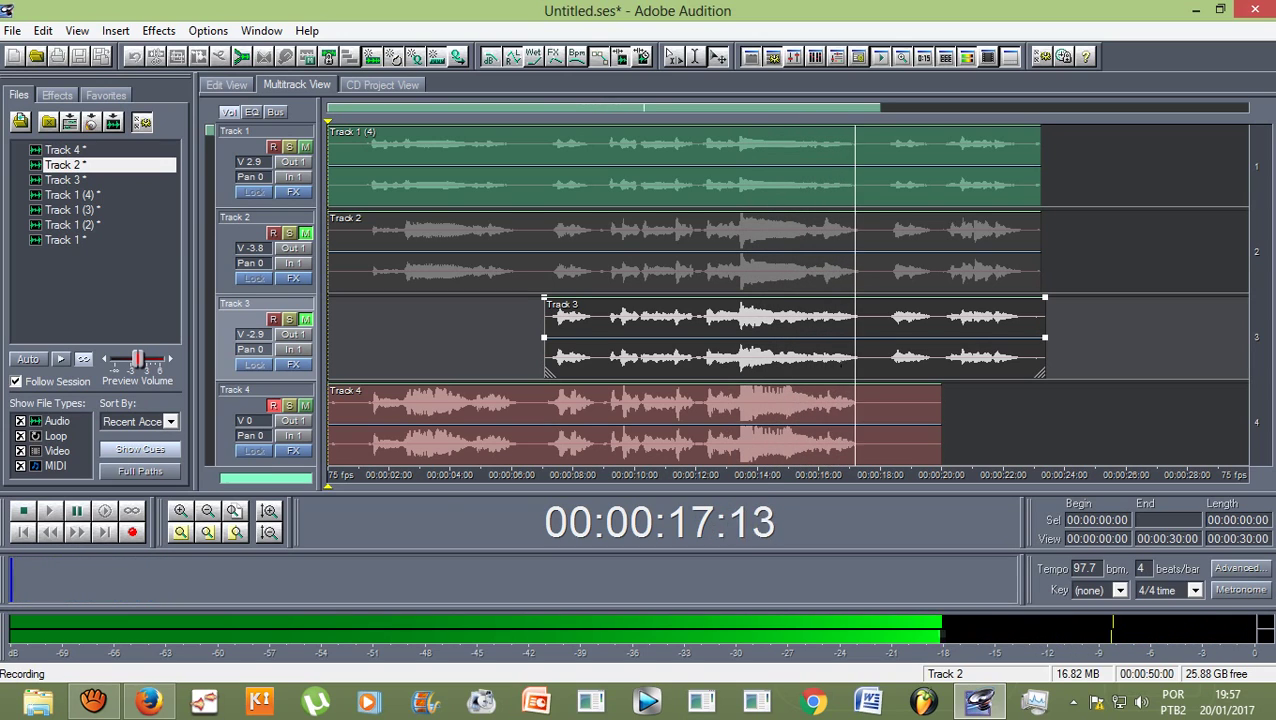
{"action": "key", "text": "space"}
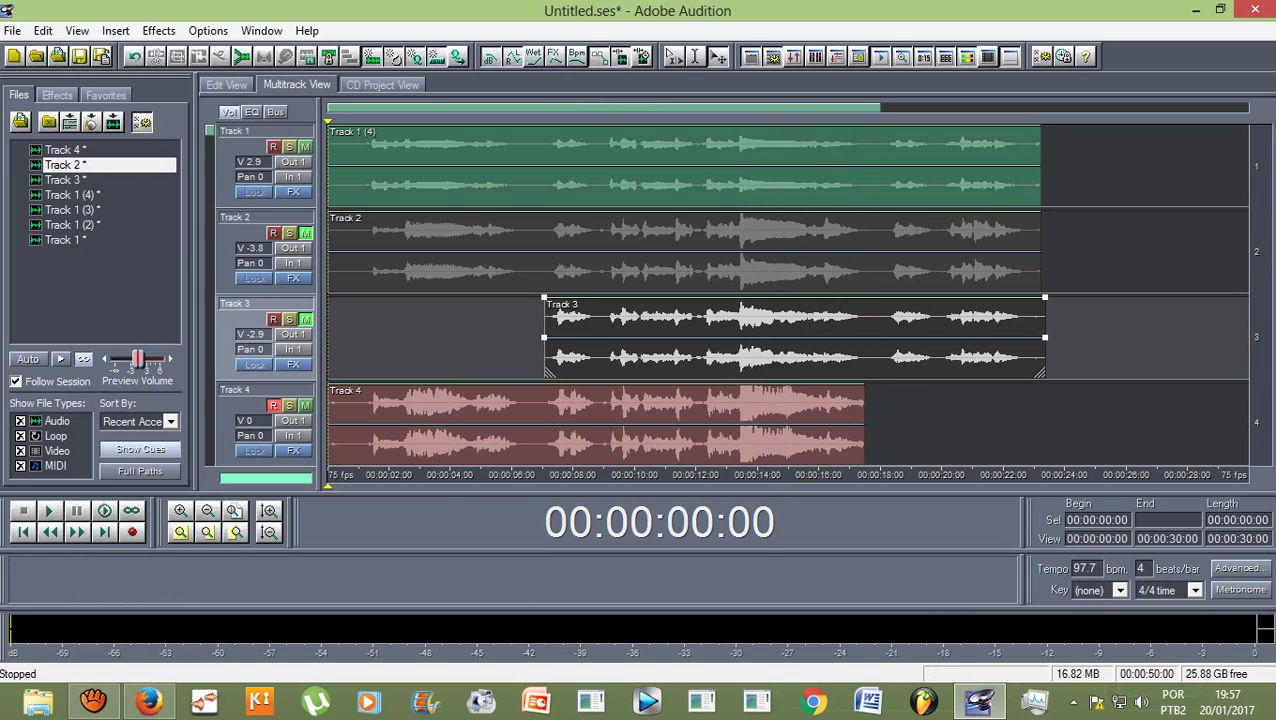
Step: Trim the Track 4 clip to run from about 2.5 to 6.5 seconds and set Track 4's volume to -4.5 dB
{"action": "left_click_drag", "start_coordinate": [863, 425], "coordinate": [527, 425]}
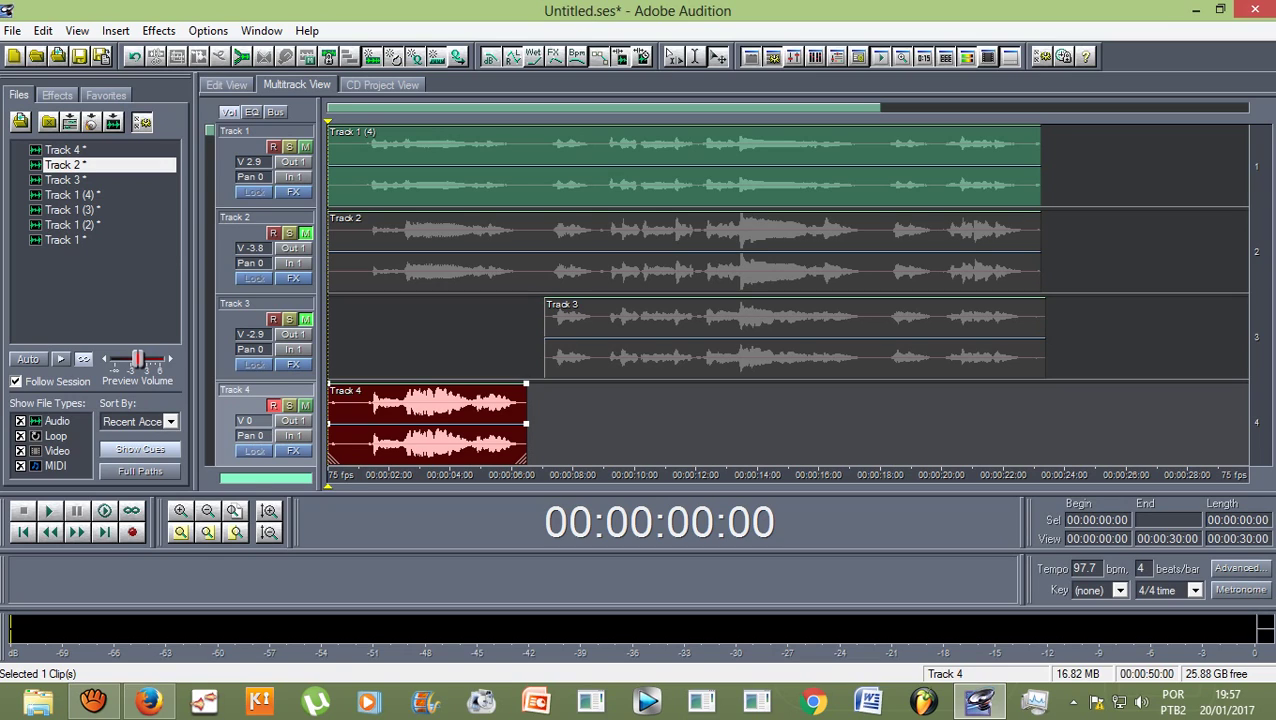
{"action": "right_click", "coordinate": [244, 420]}
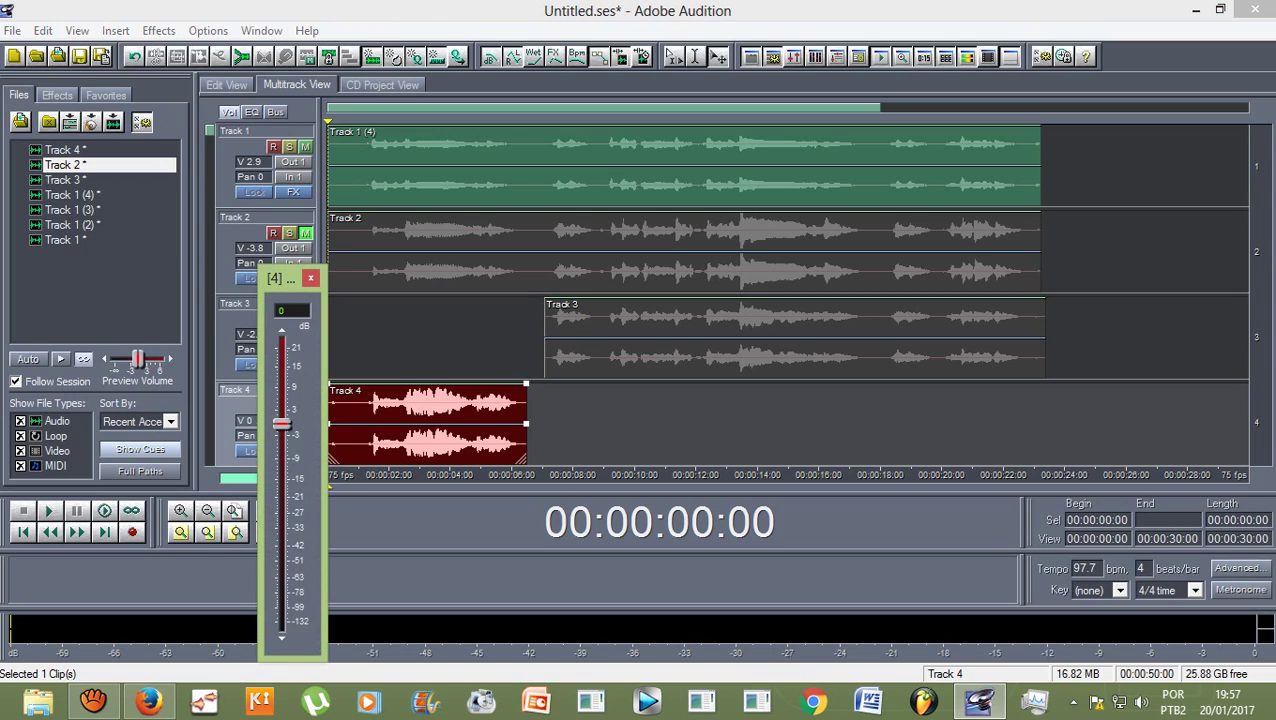
{"action": "left_click_drag", "start_coordinate": [282, 423], "coordinate": [282, 442]}
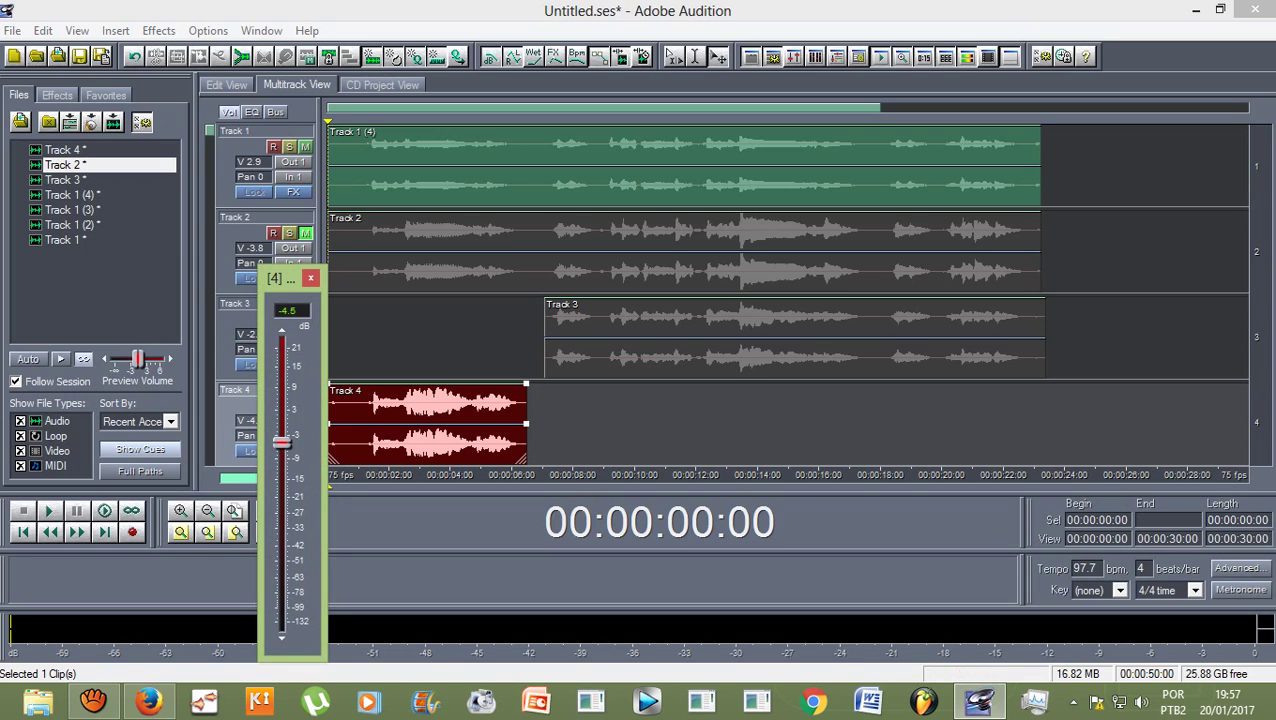
{"action": "left_click", "coordinate": [311, 278]}
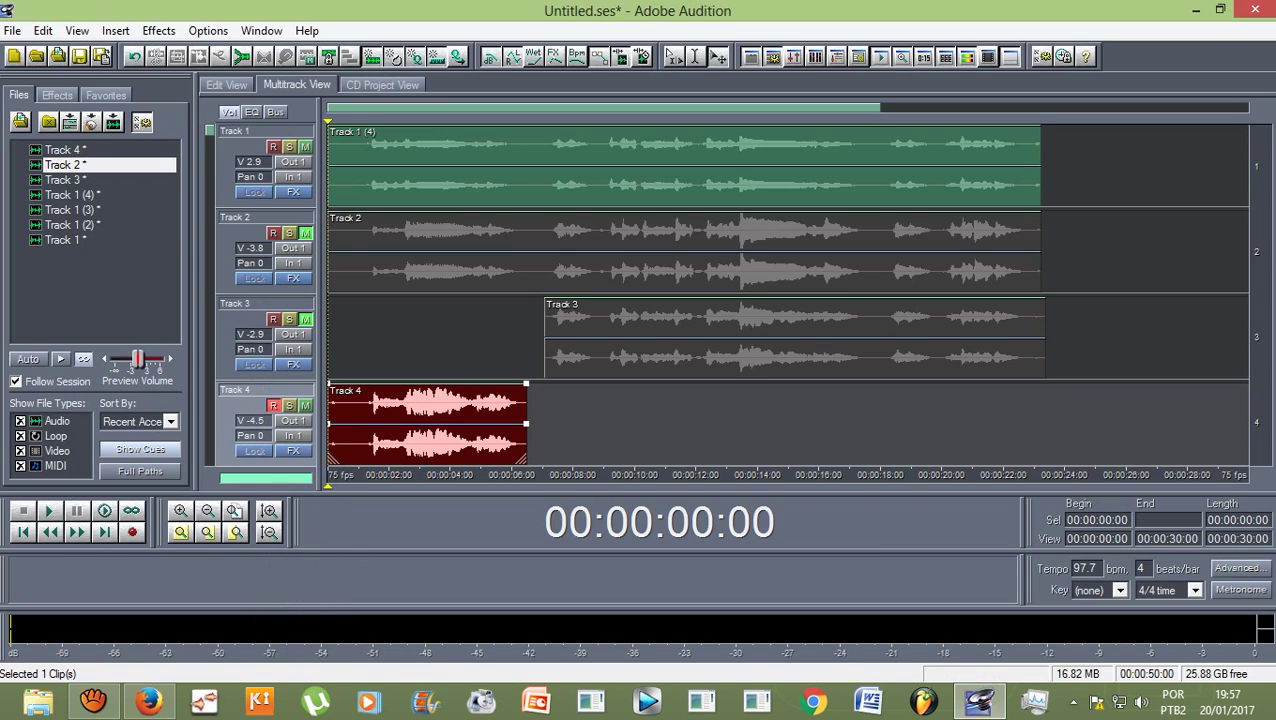
{"action": "left_click_drag", "start_coordinate": [328, 420], "coordinate": [405, 420]}
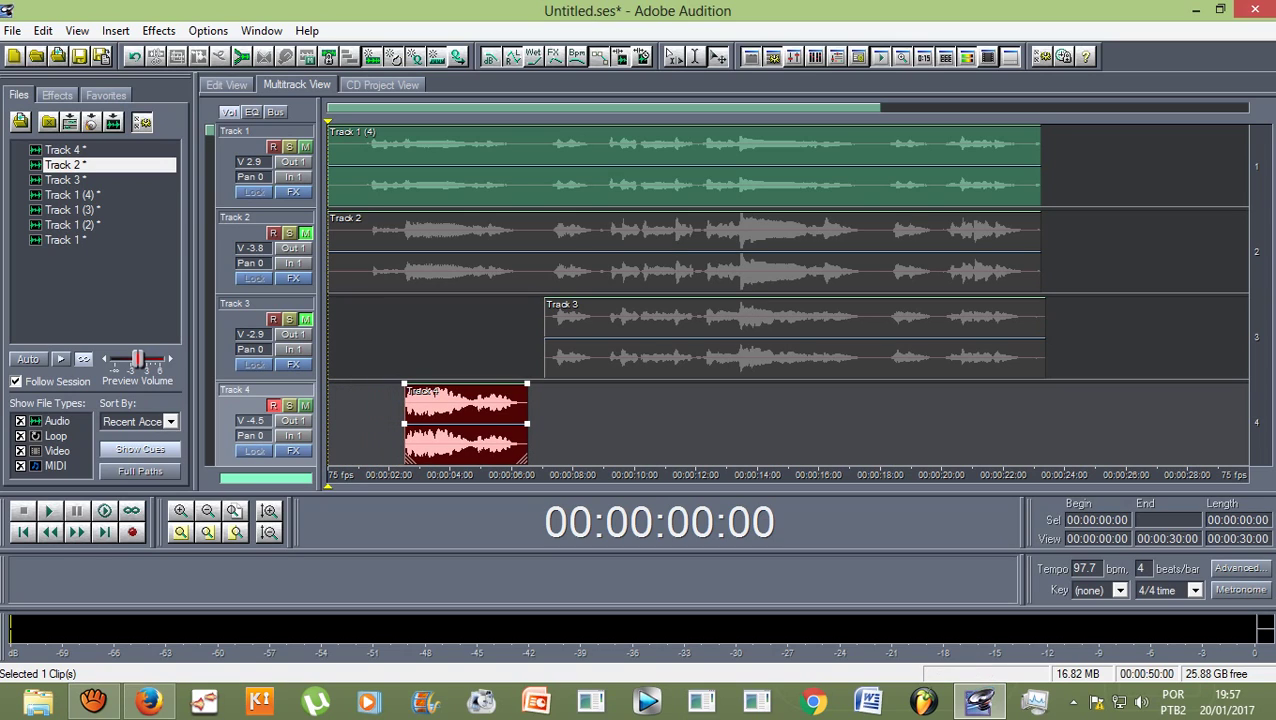
Step: Audition the trimmed Track 4 clip with Track 1 from the start, and delete that clip from the session
{"action": "left_click", "coordinate": [452, 338]}
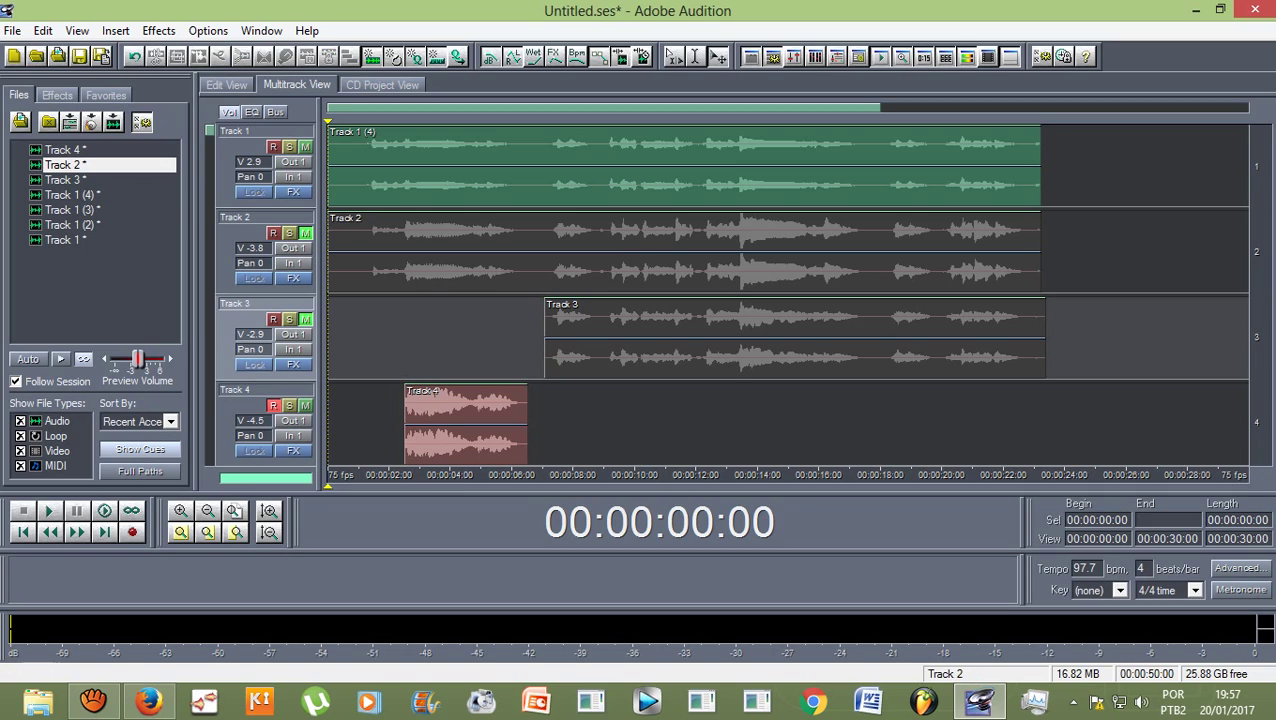
{"action": "key", "text": "space"}
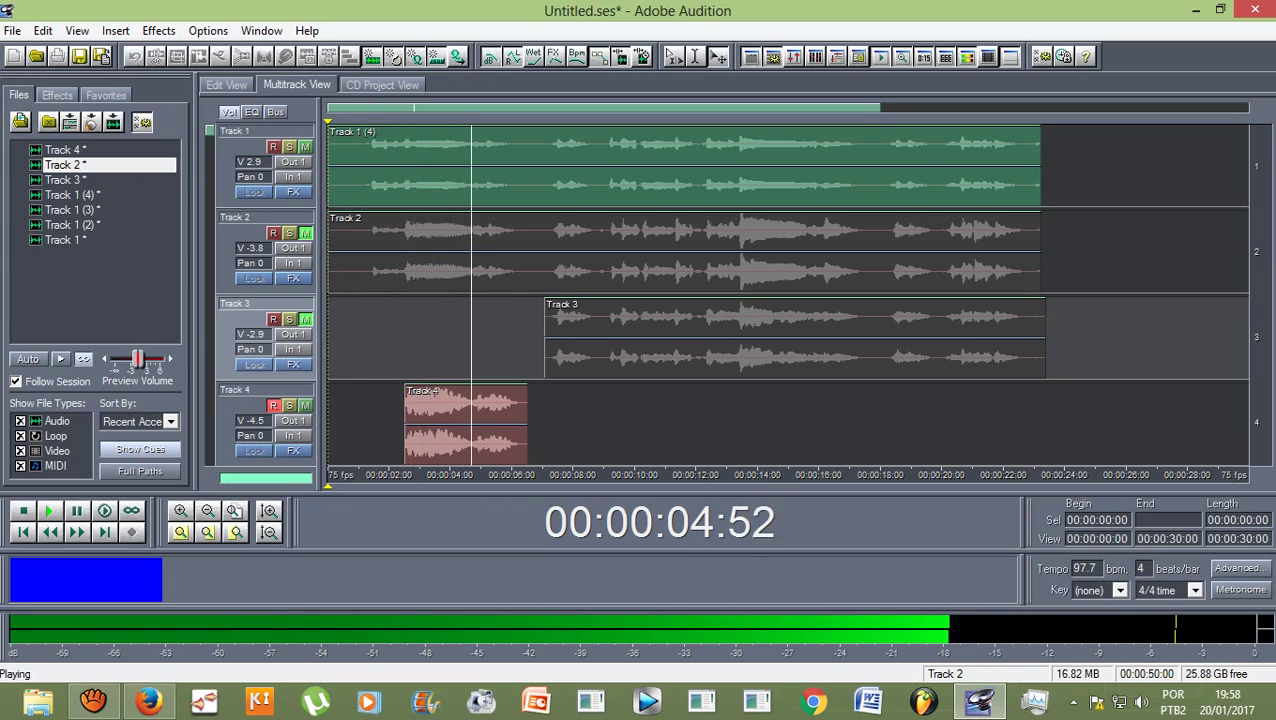
{"action": "key", "text": "space"}
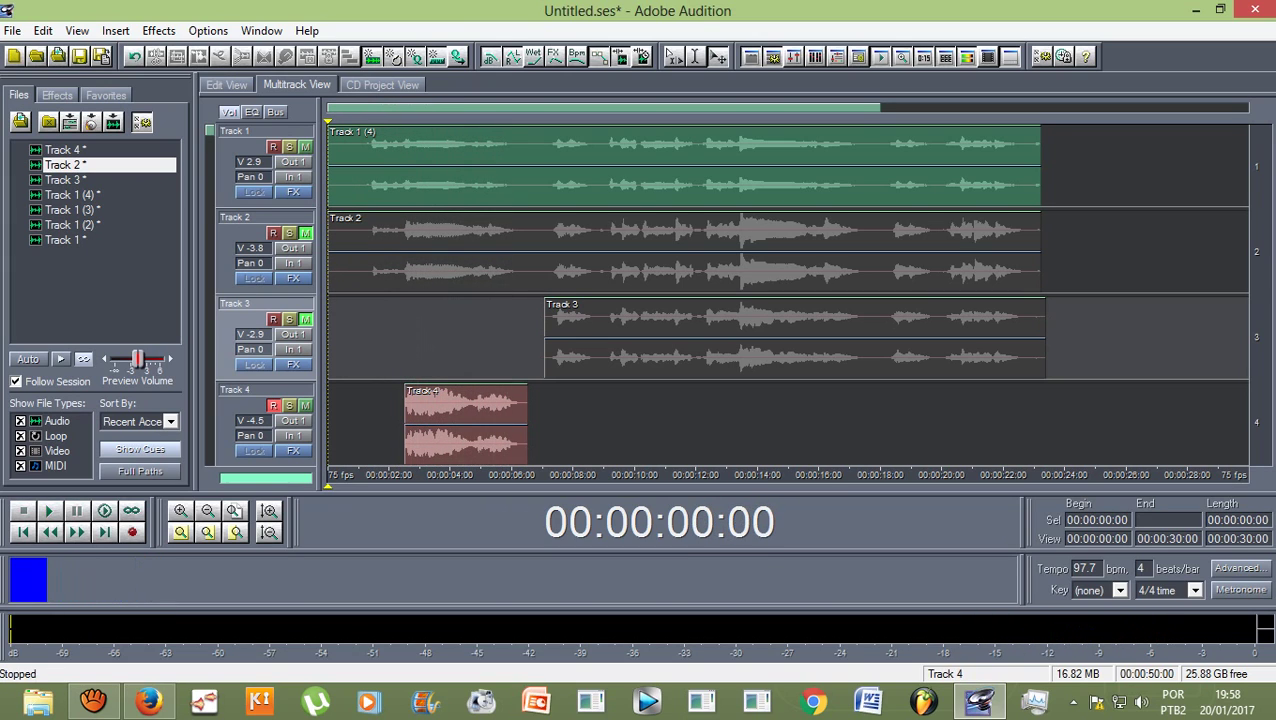
{"action": "key", "text": "Delete"}
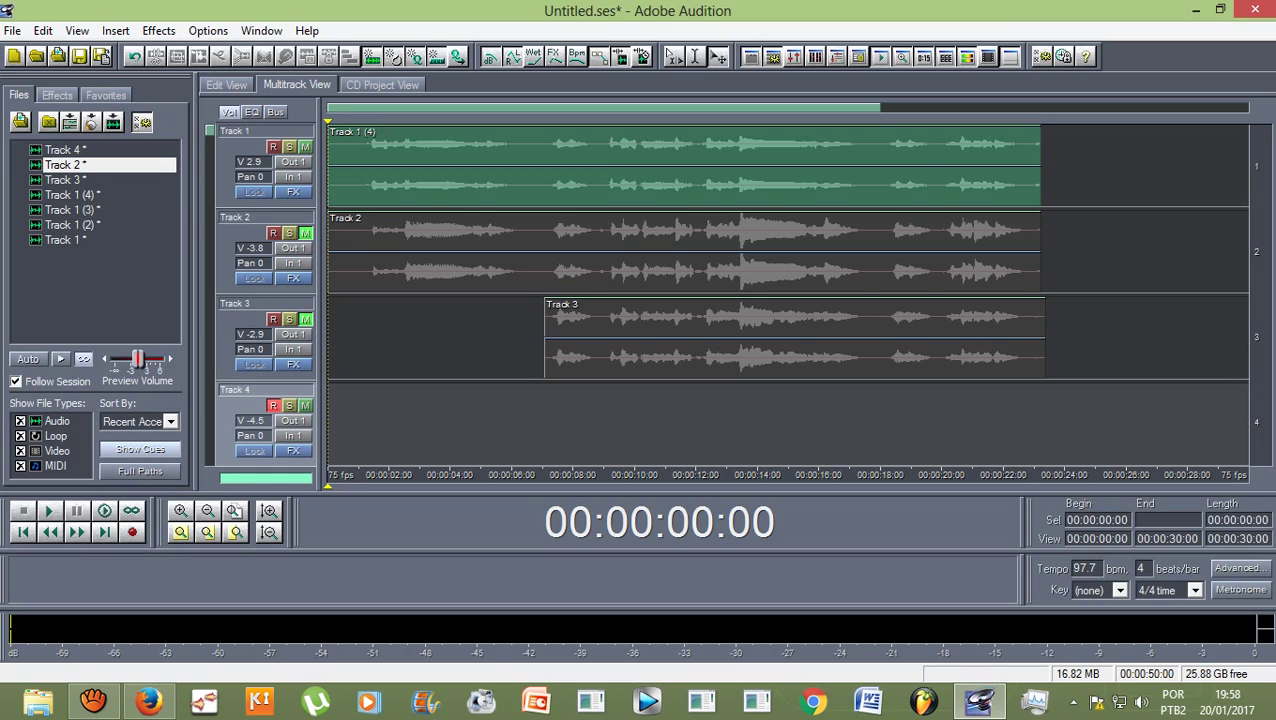
Step: Record a new take of about 7 seconds on Track 4 from the session start and play it back
{"action": "left_click", "coordinate": [132, 532]}
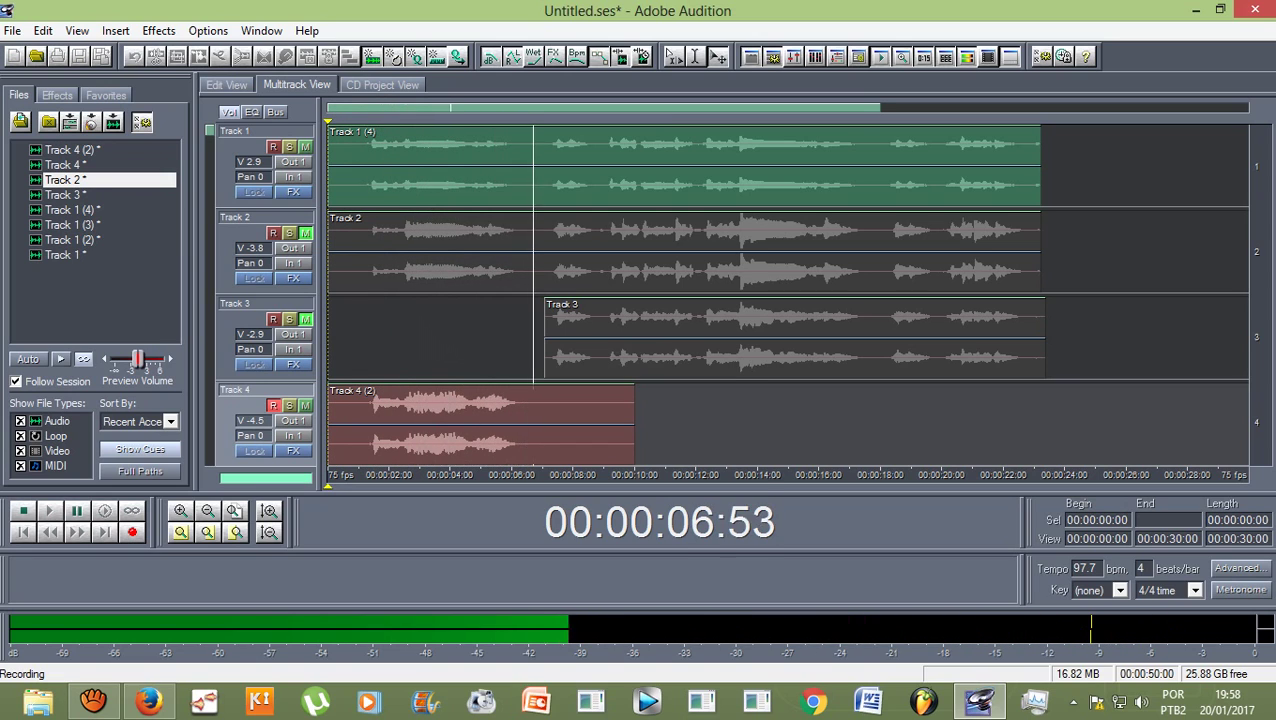
{"action": "key", "text": "space"}
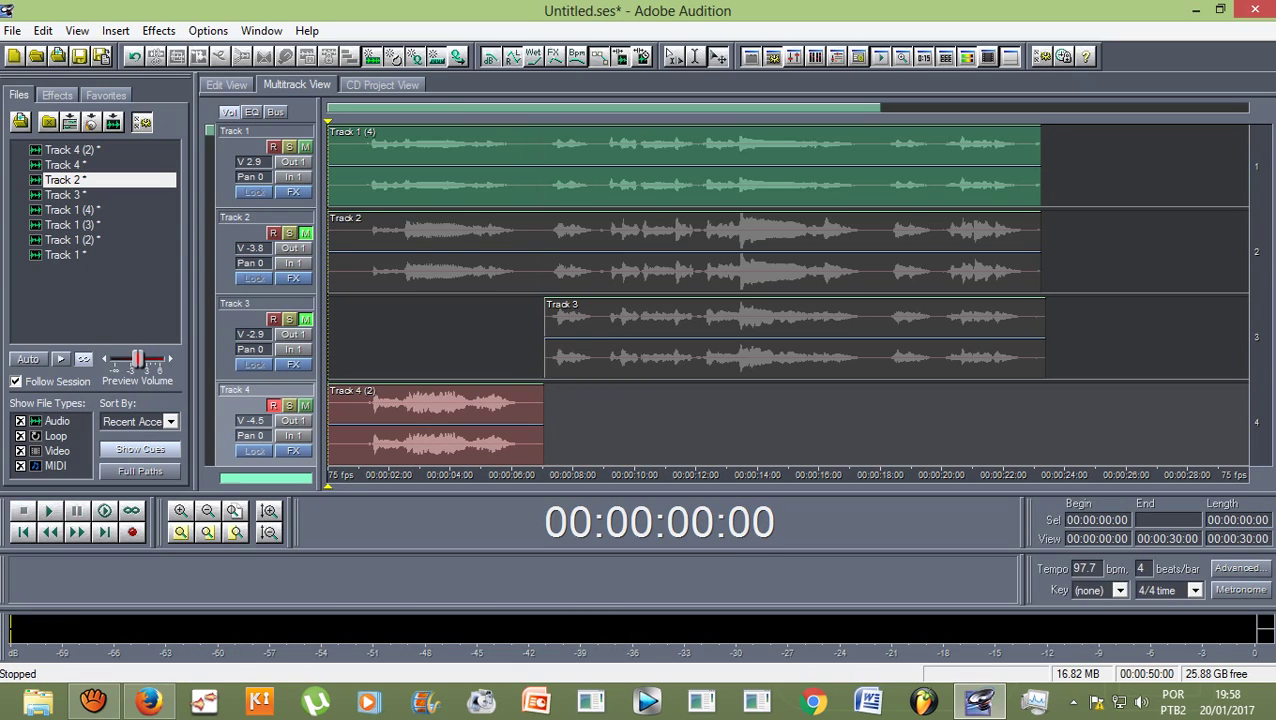
{"action": "key", "text": "space"}
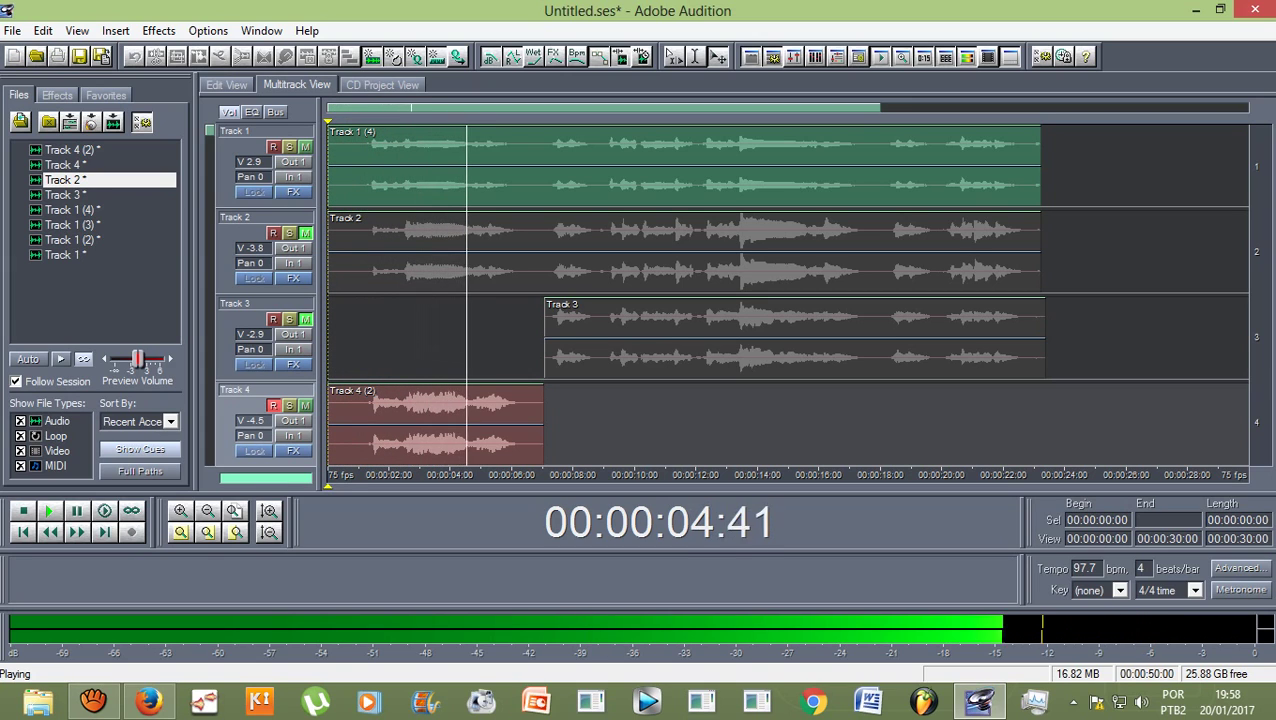
{"action": "key", "text": "space"}
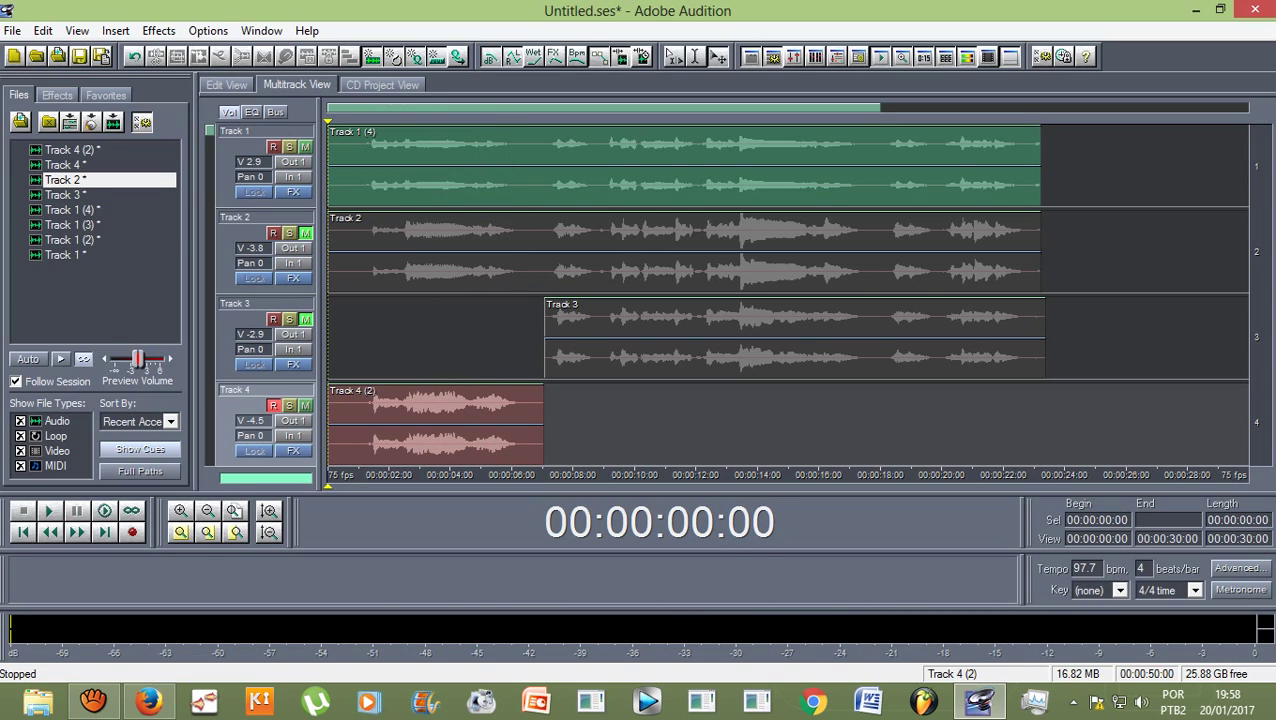
Step: Trim the beginning of the new Track 4 clip so that it starts at about 2.5 seconds
{"action": "left_click", "coordinate": [436, 424]}
{"action": "mouse_move", "coordinate": [436, 424]}
{"action": "left_mouse_down"}
{"action": "mouse_move", "coordinate": [473, 424]}
{"action": "mouse_move", "coordinate": [436, 424]}
{"action": "left_mouse_up"}
{"action": "left_click_drag", "start_coordinate": [329, 423], "coordinate": [403, 423]}
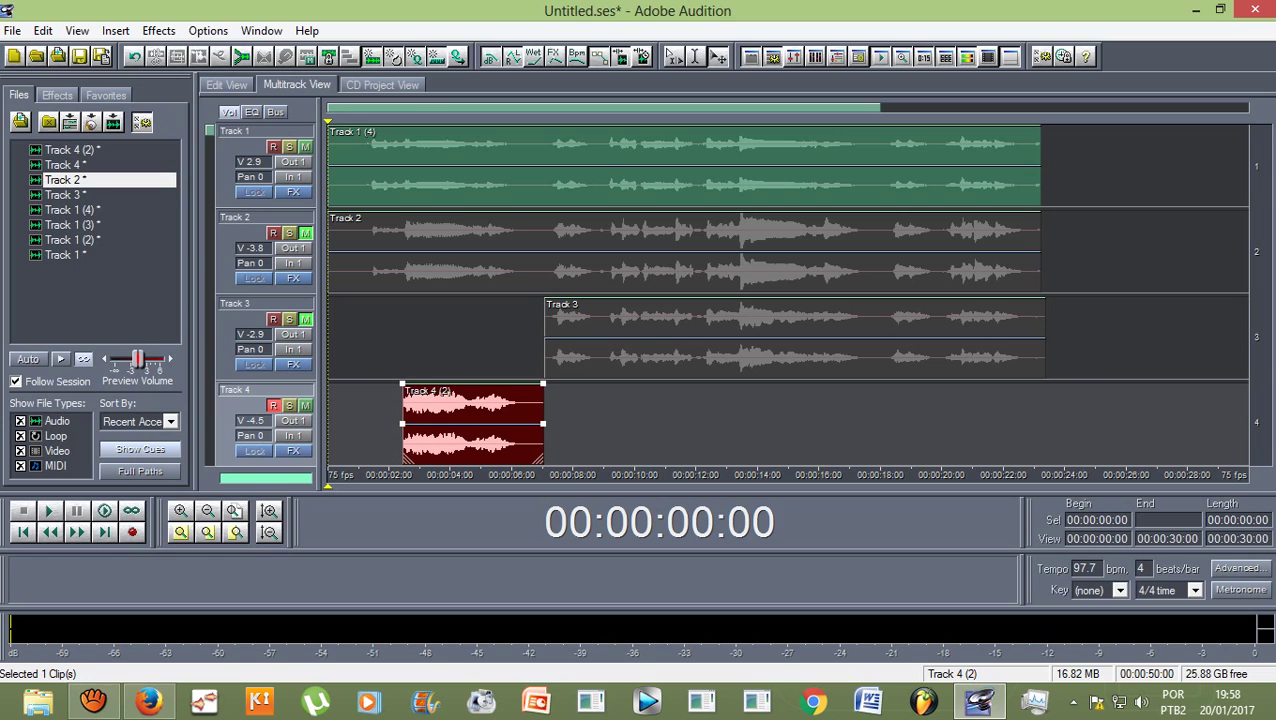
{"action": "left_click", "coordinate": [700, 338]}
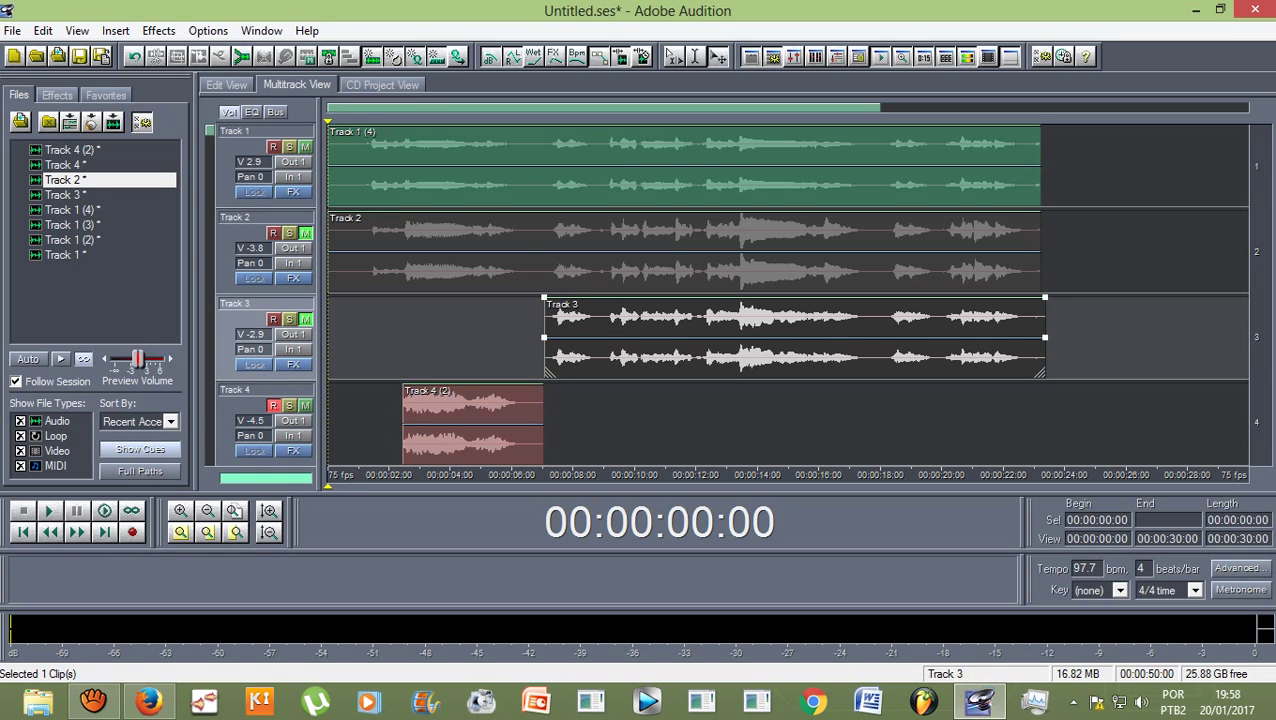
{"action": "double_click", "coordinate": [652, 322]}
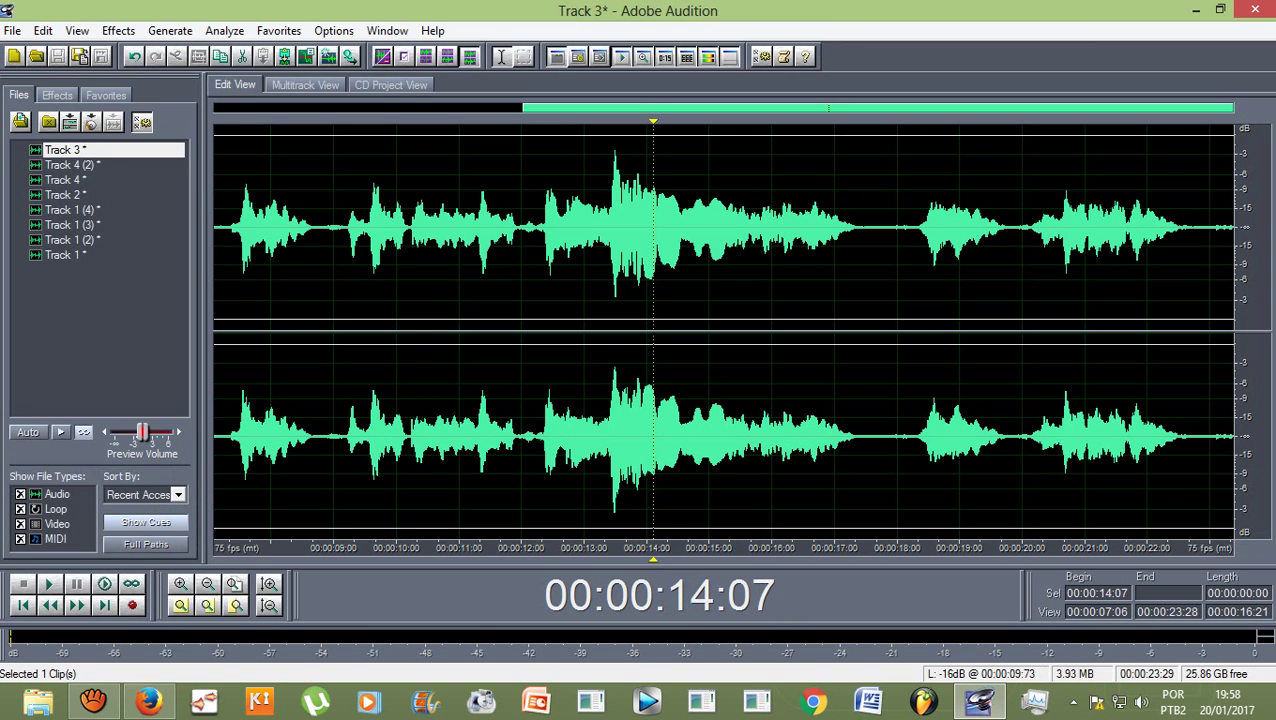
{"action": "left_click", "coordinate": [297, 85]}
Step: Apply Delay with the Spatial Right 2 preset to the Track 4 recording from about 2.3 to 6.4 seconds
{"action": "double_click", "coordinate": [486, 412]}
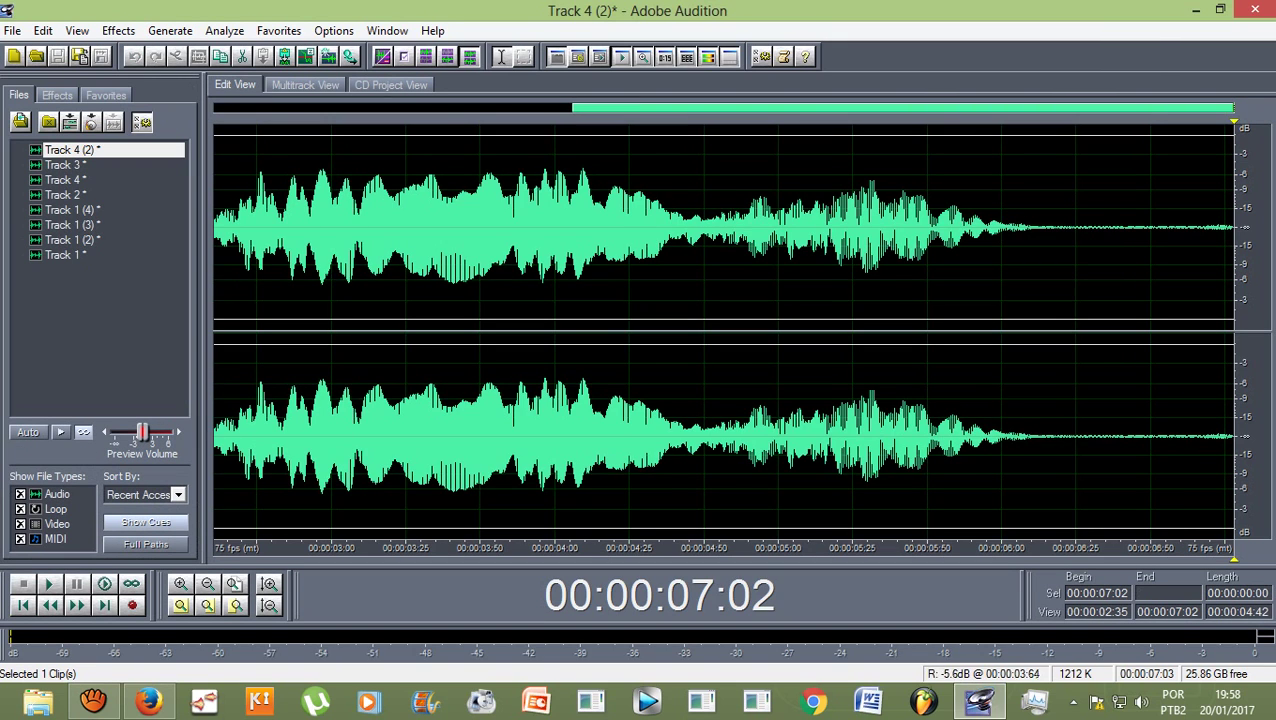
{"action": "left_click_drag", "start_coordinate": [1094, 230], "coordinate": [210, 230]}
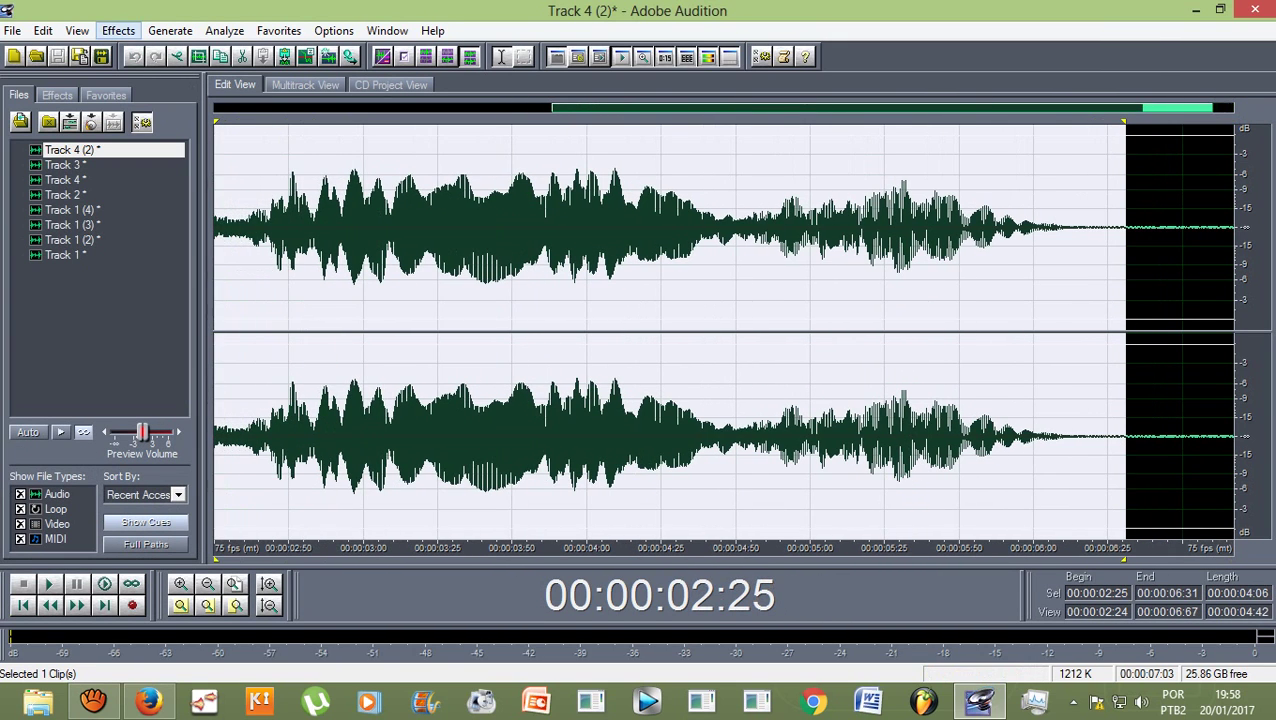
{"action": "left_click", "coordinate": [118, 30]}
{"action": "mouse_move", "coordinate": [160, 141]}
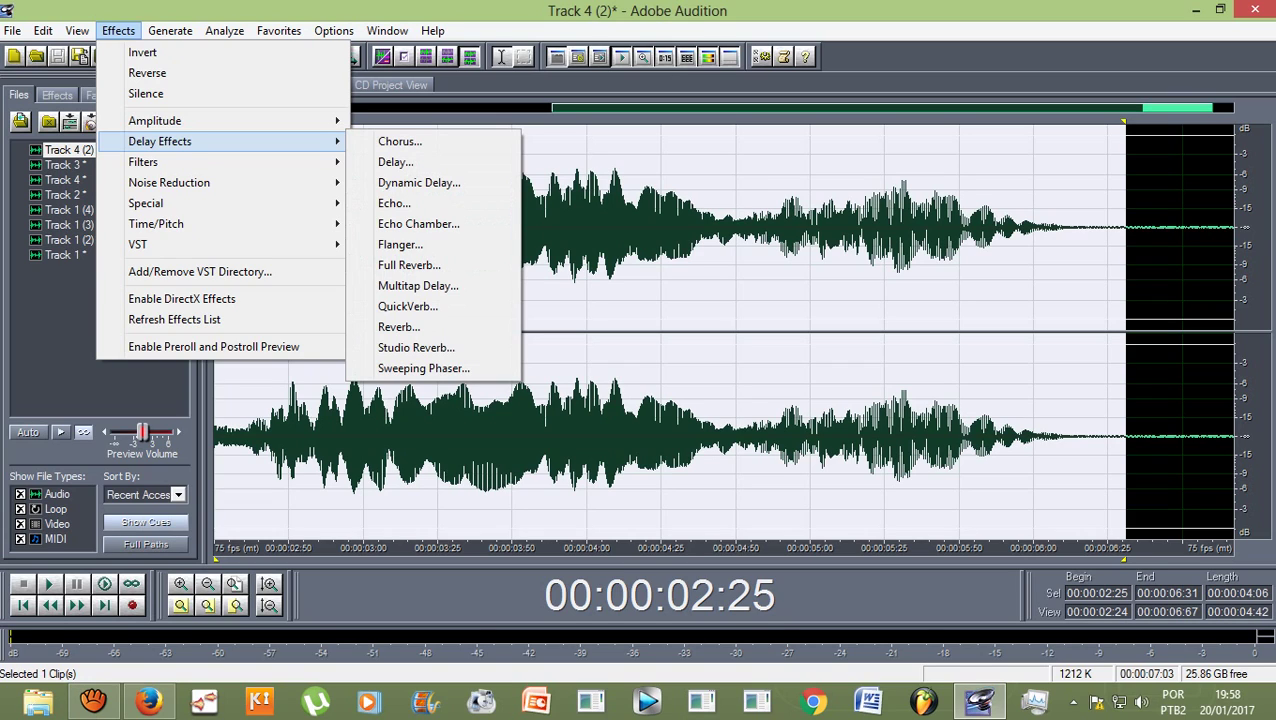
{"action": "key", "text": "Left"}
{"action": "key", "text": "Right"}
{"action": "key", "text": "Down"}
{"action": "key", "text": "Down"}
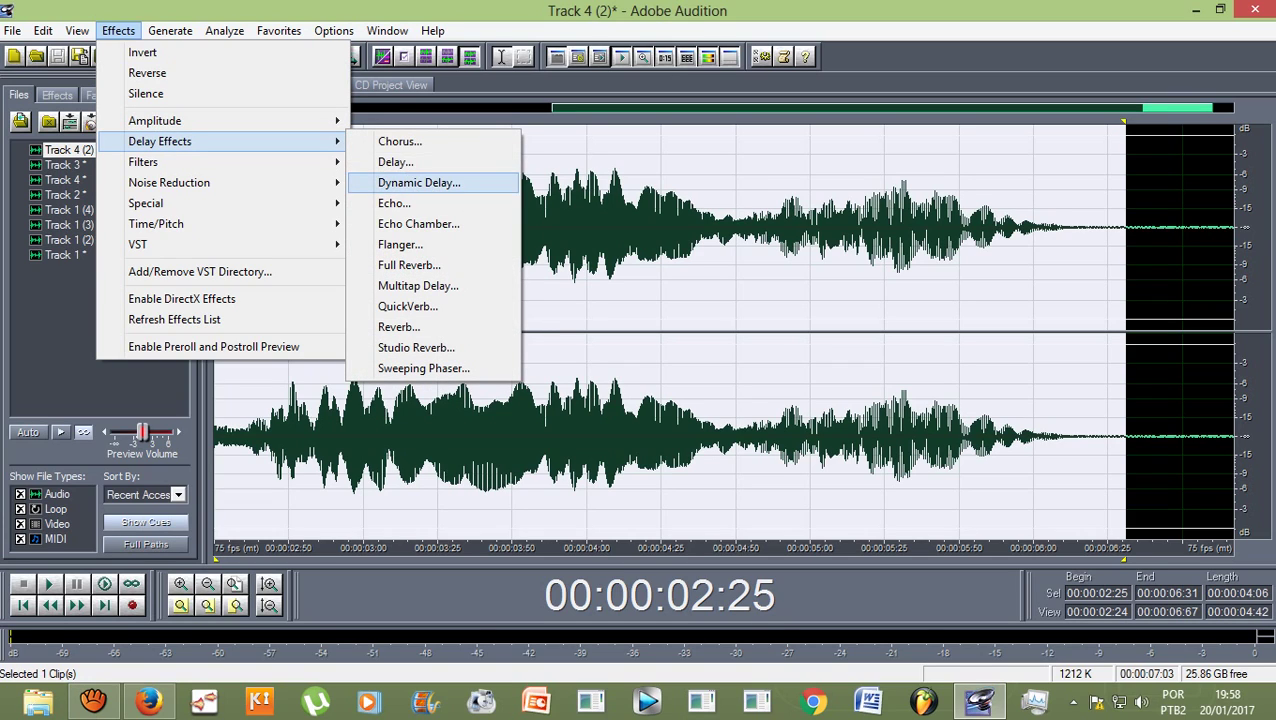
{"action": "key", "text": "Up"}
{"action": "key", "text": "Return"}
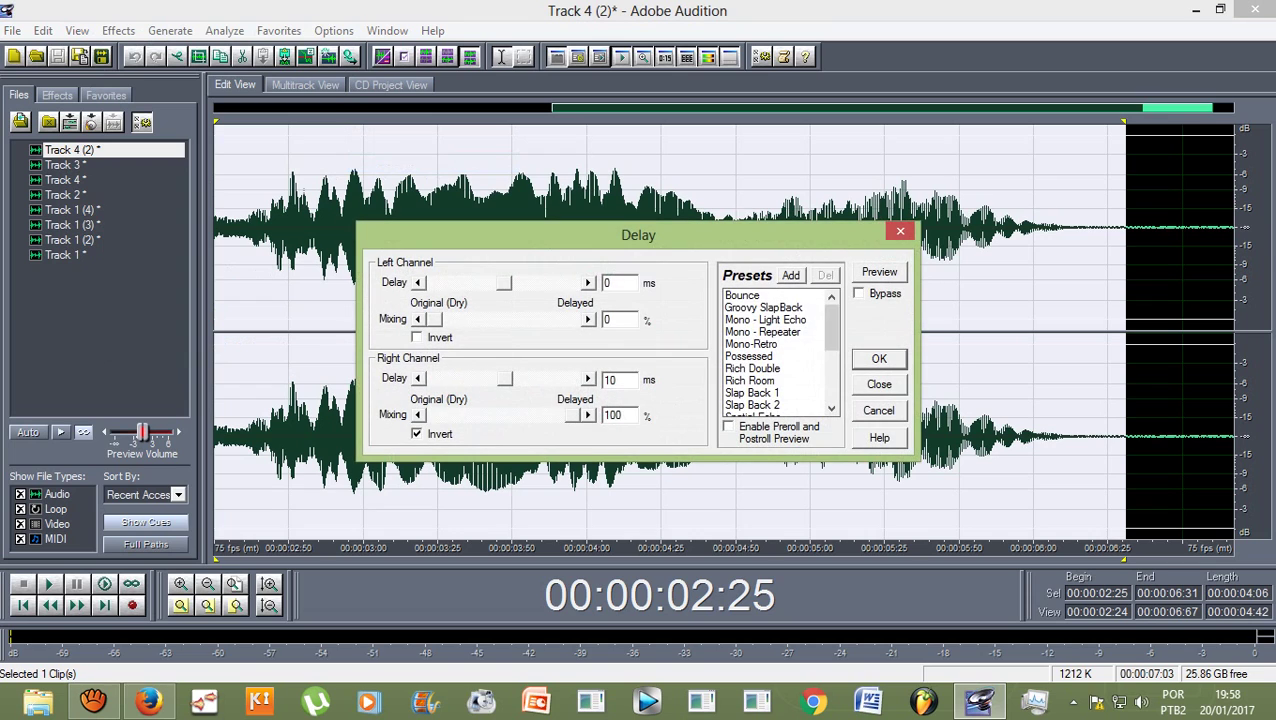
{"action": "scroll", "coordinate": [777, 350], "scroll_direction": "down", "scroll_amount": 3}
{"action": "left_click", "coordinate": [758, 356]}
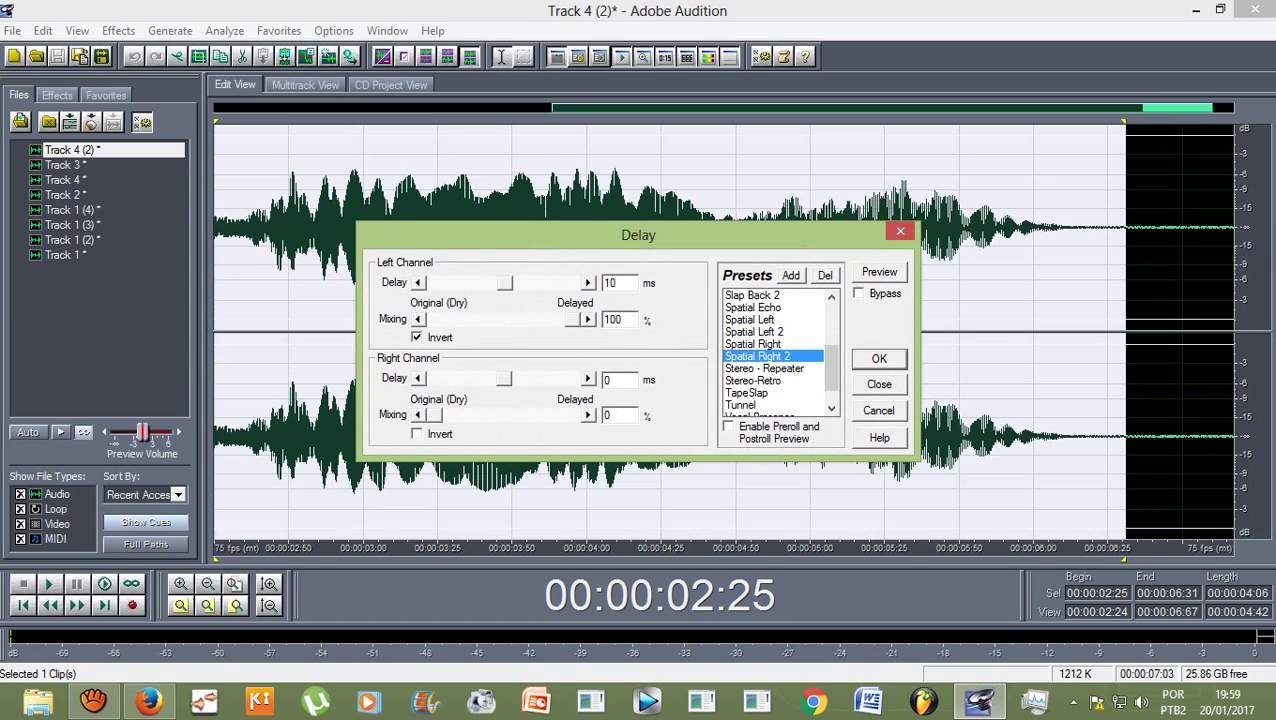
{"action": "left_click", "coordinate": [879, 359]}
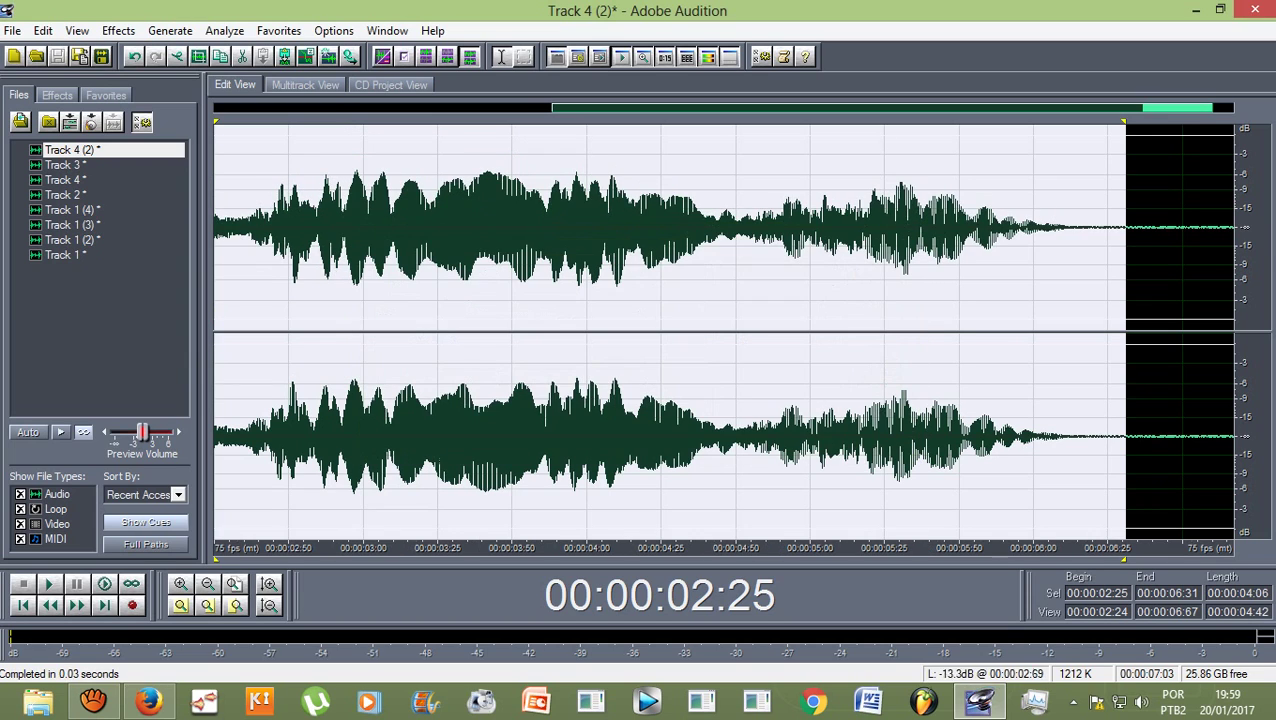
Step: Unmute Tracks 2 and 3 in the multitrack session and play the whole mix from the start
{"action": "left_click", "coordinate": [288, 245]}
{"action": "left_click", "coordinate": [305, 85]}
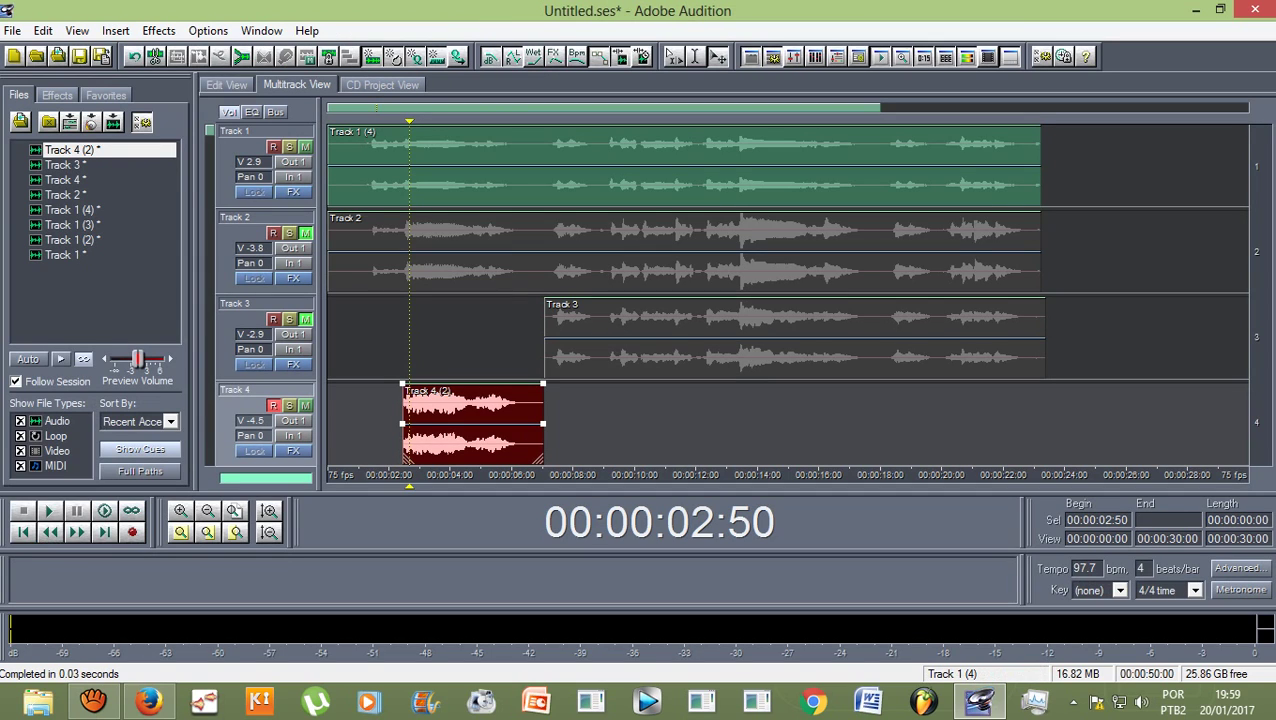
{"action": "key", "text": "ctrl+Left"}
{"action": "key", "text": "ctrl+Left"}
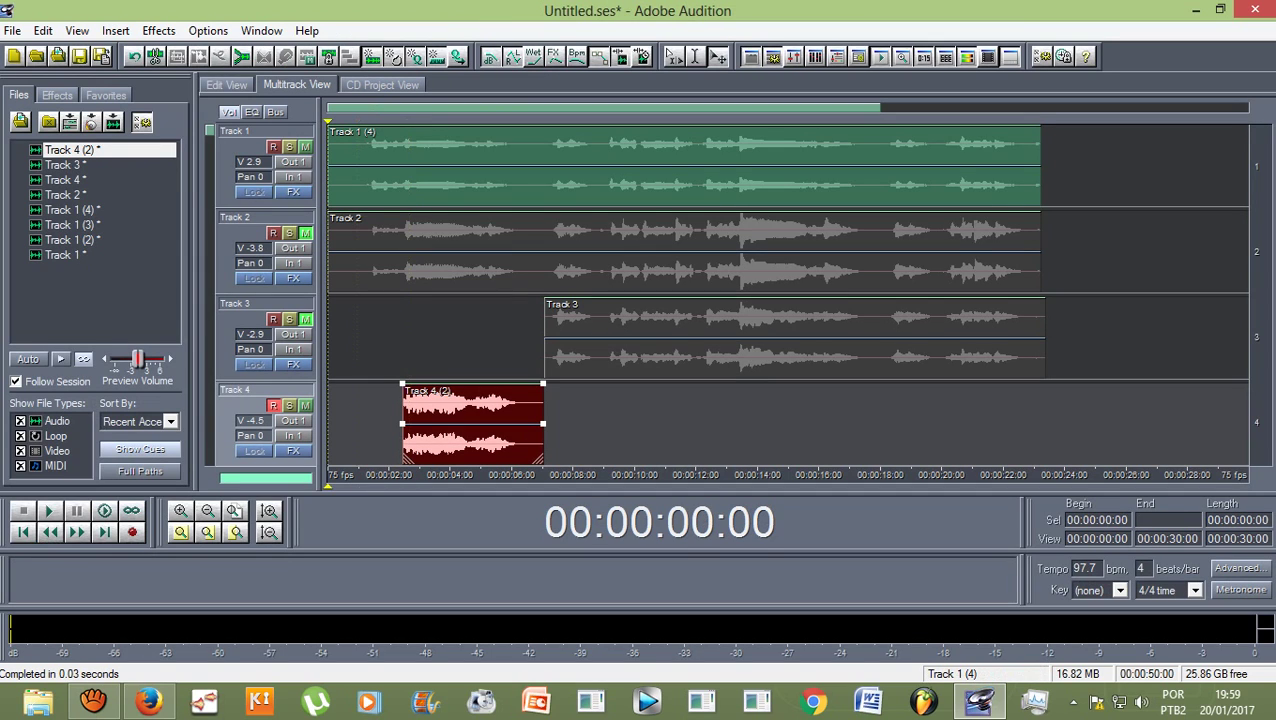
{"action": "left_click", "coordinate": [306, 233]}
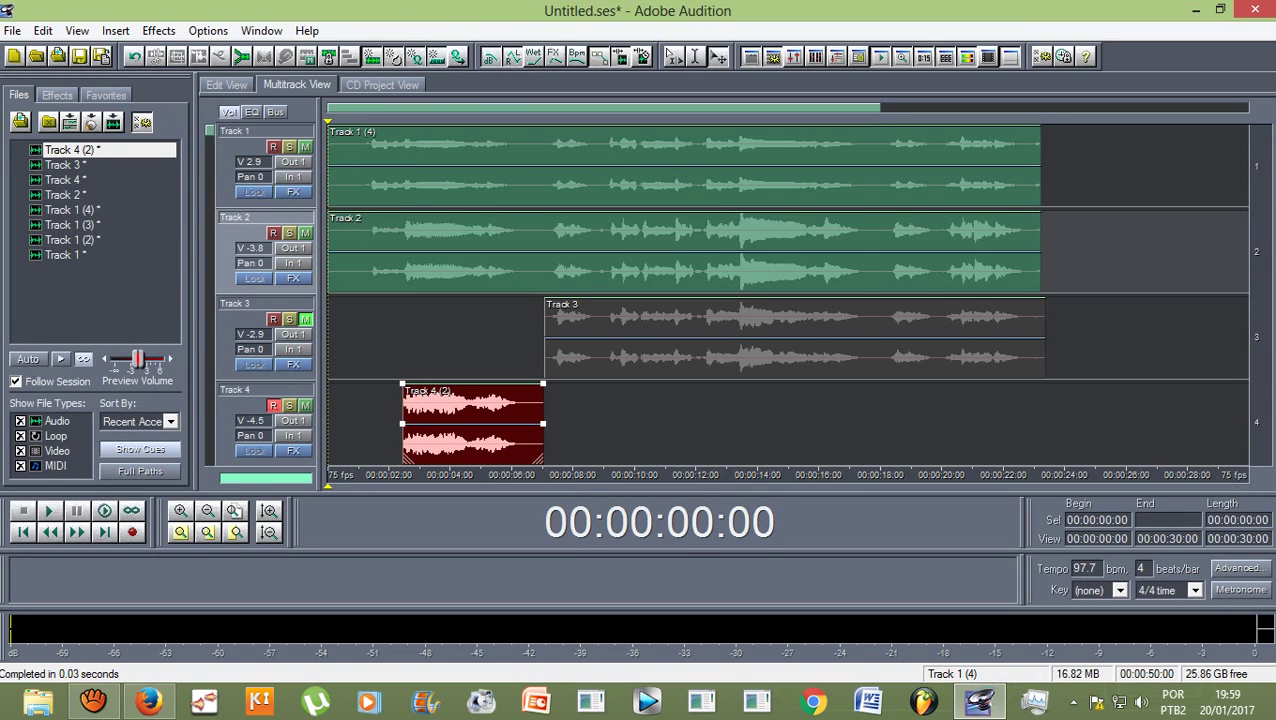
{"action": "left_click", "coordinate": [305, 319]}
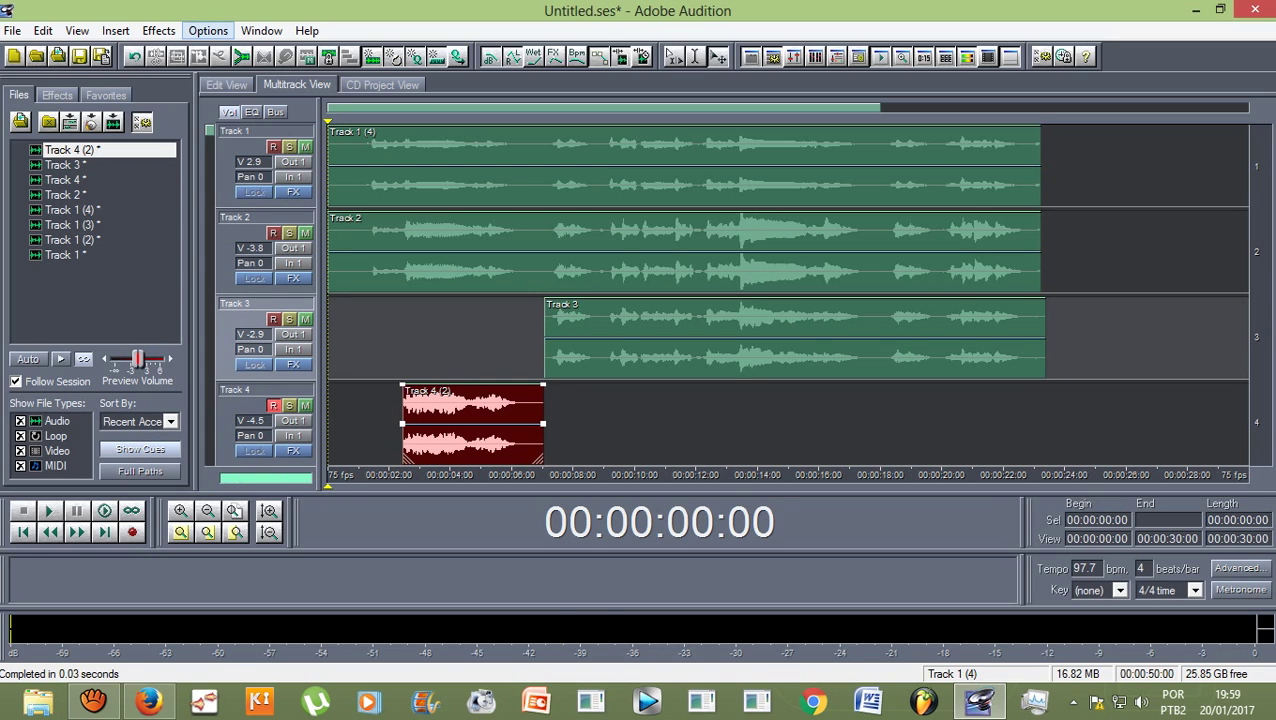
{"action": "key", "text": "space"}
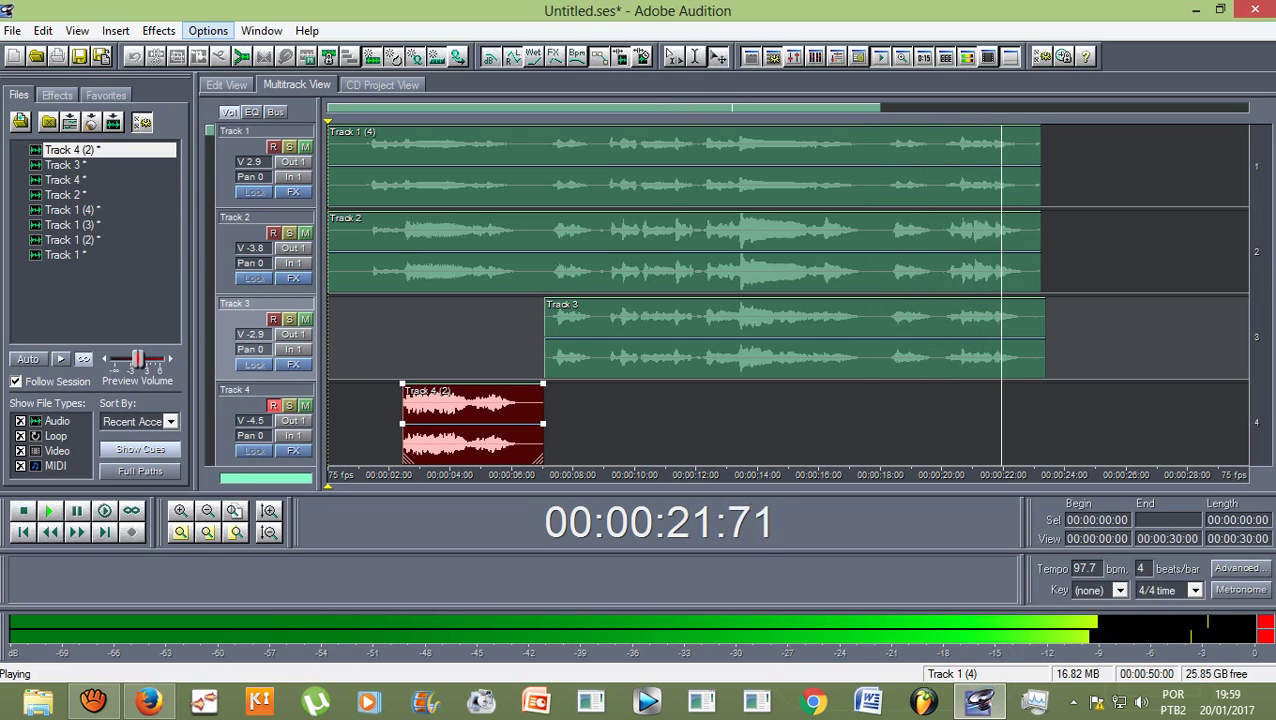
{"action": "key", "text": "space"}
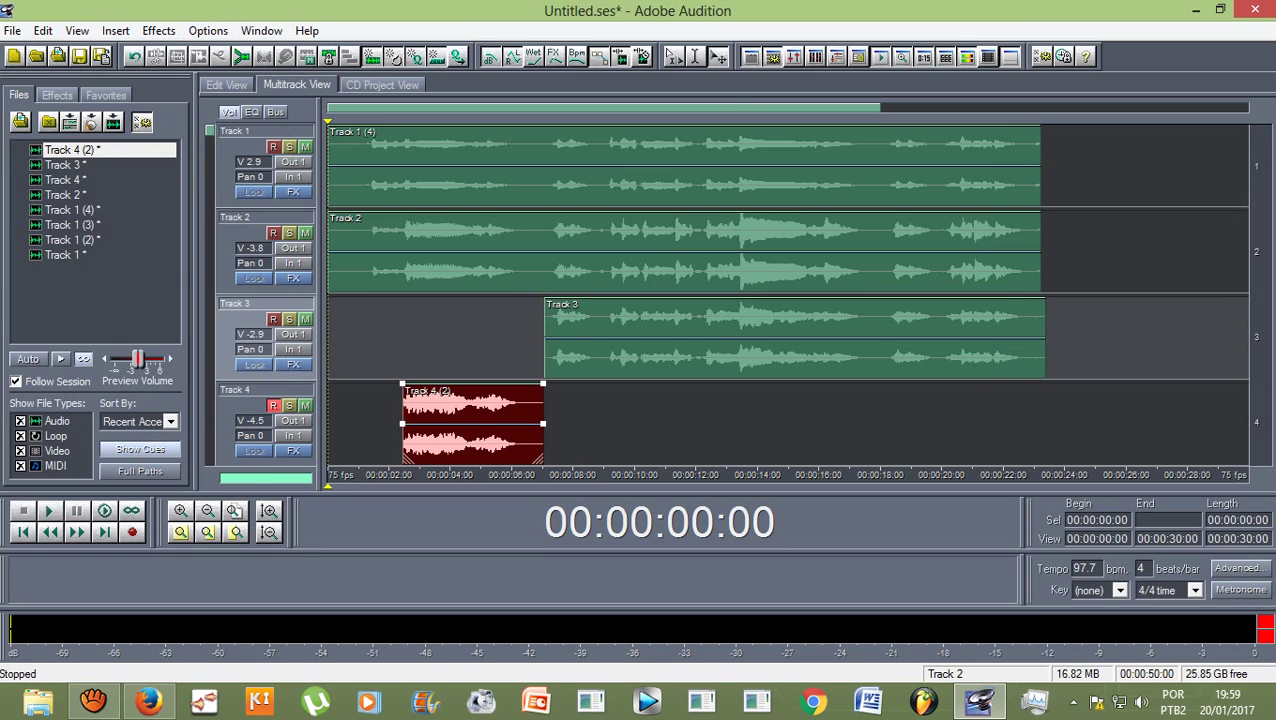
Step: Open the Track 2 recording for waveform editing and select it from about 2.4 to 22.7 seconds
{"action": "double_click", "coordinate": [458, 241]}
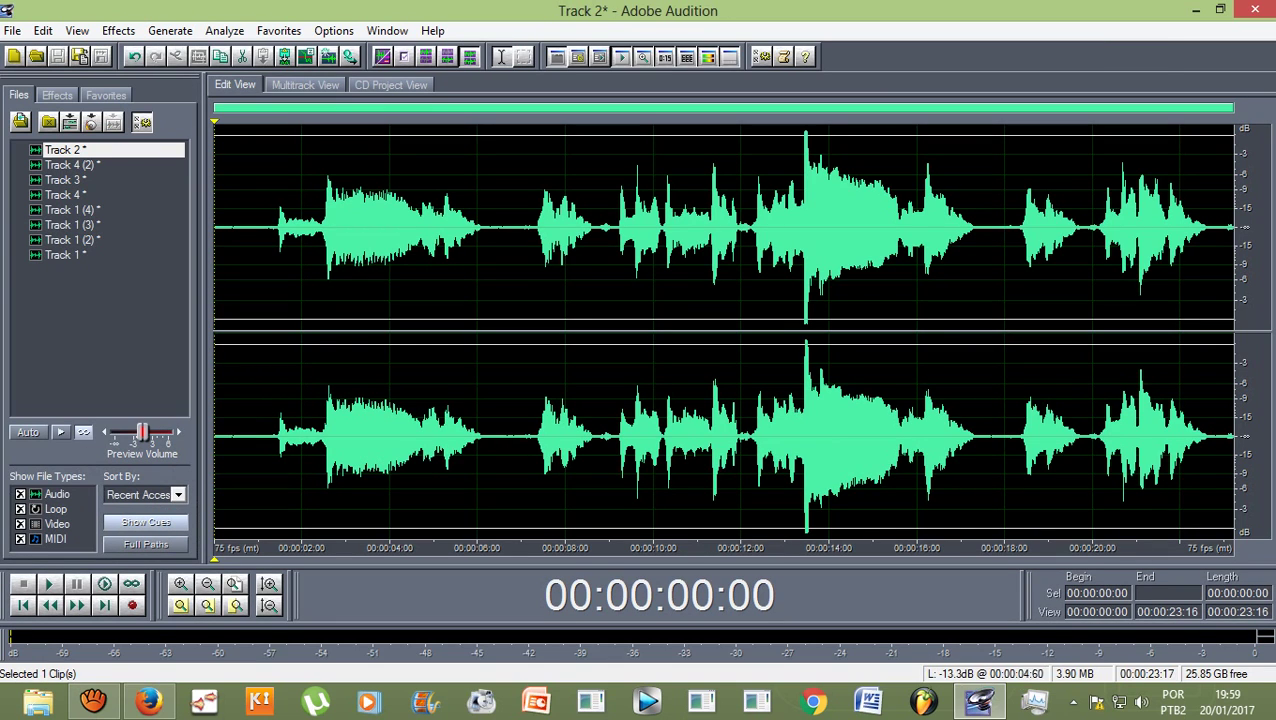
{"action": "left_click", "coordinate": [305, 85]}
{"action": "key", "text": "8"}
{"action": "left_click_drag", "start_coordinate": [318, 340], "coordinate": [1210, 340]}
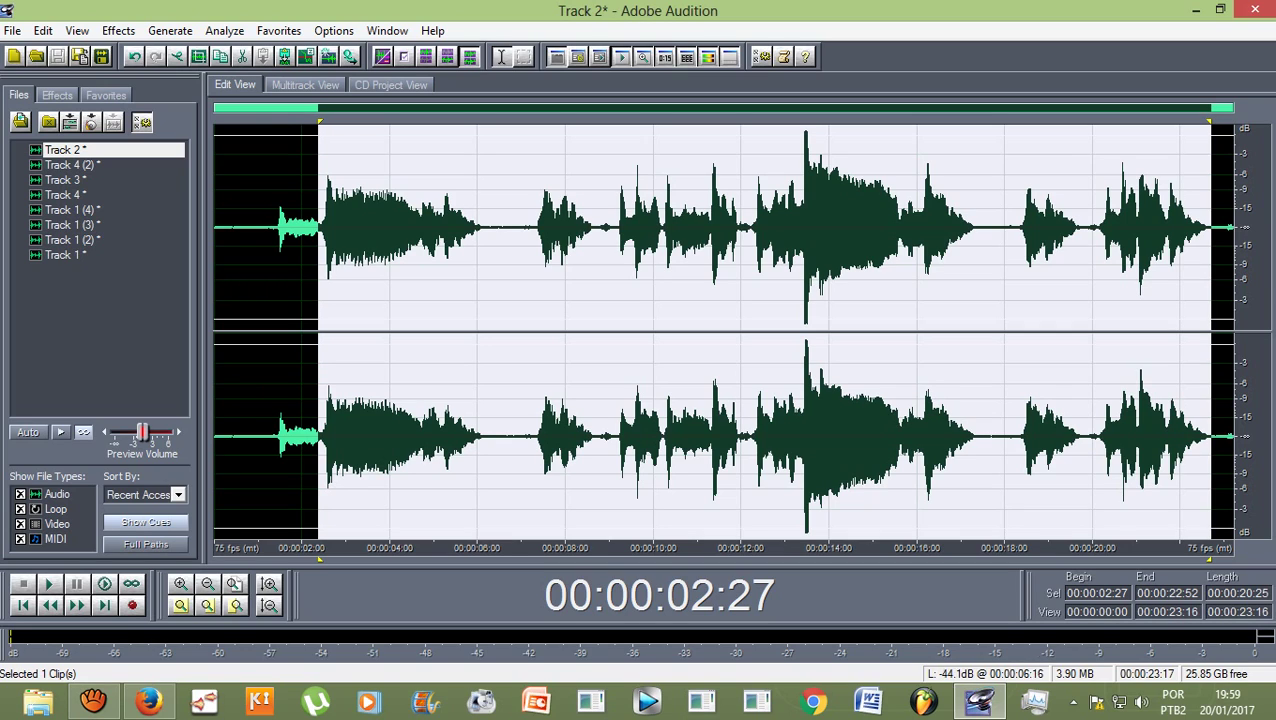
{"action": "left_click", "coordinate": [118, 30]}
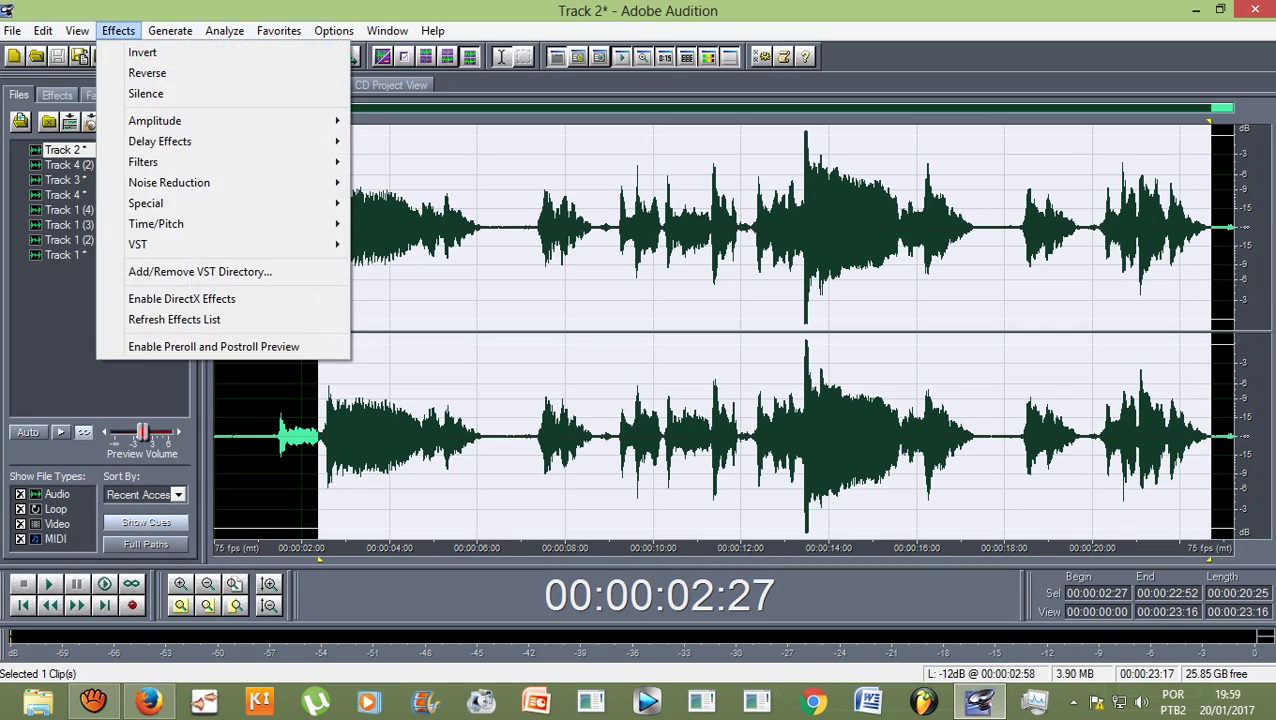
{"action": "mouse_move", "coordinate": [160, 141]}
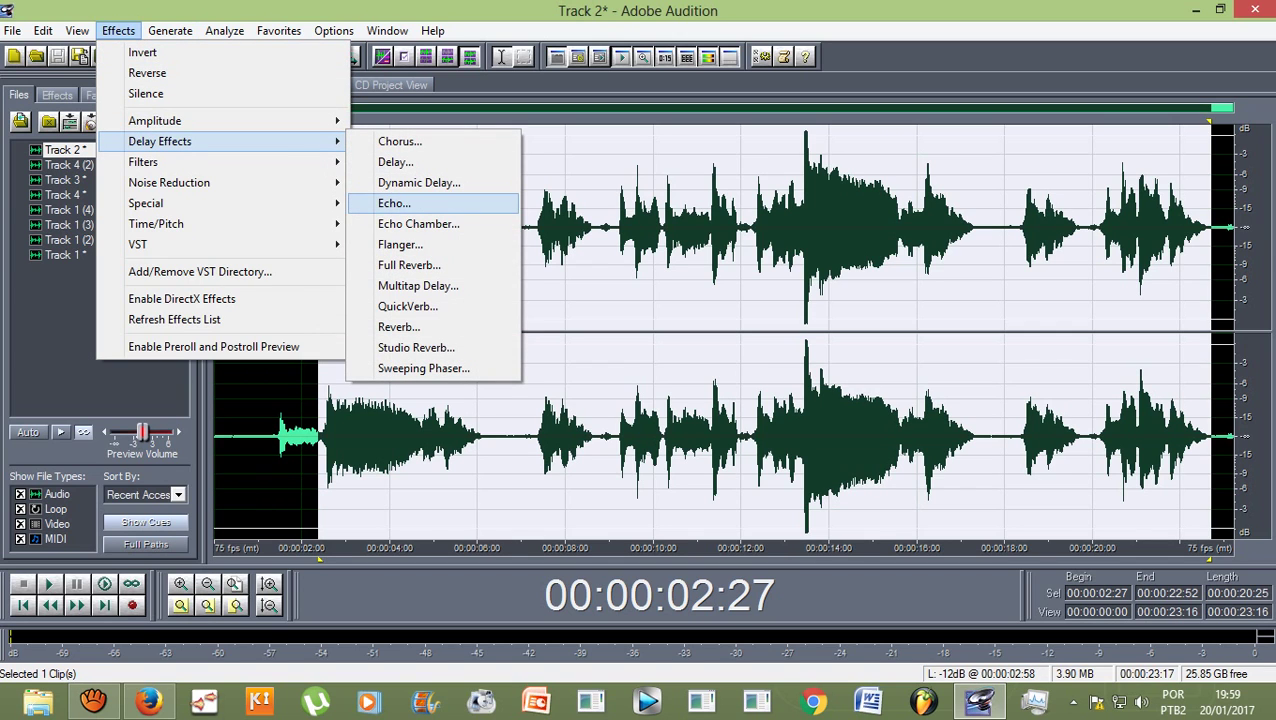
{"action": "left_click", "coordinate": [394, 203]}
{"action": "left_click", "coordinate": [857, 134]}
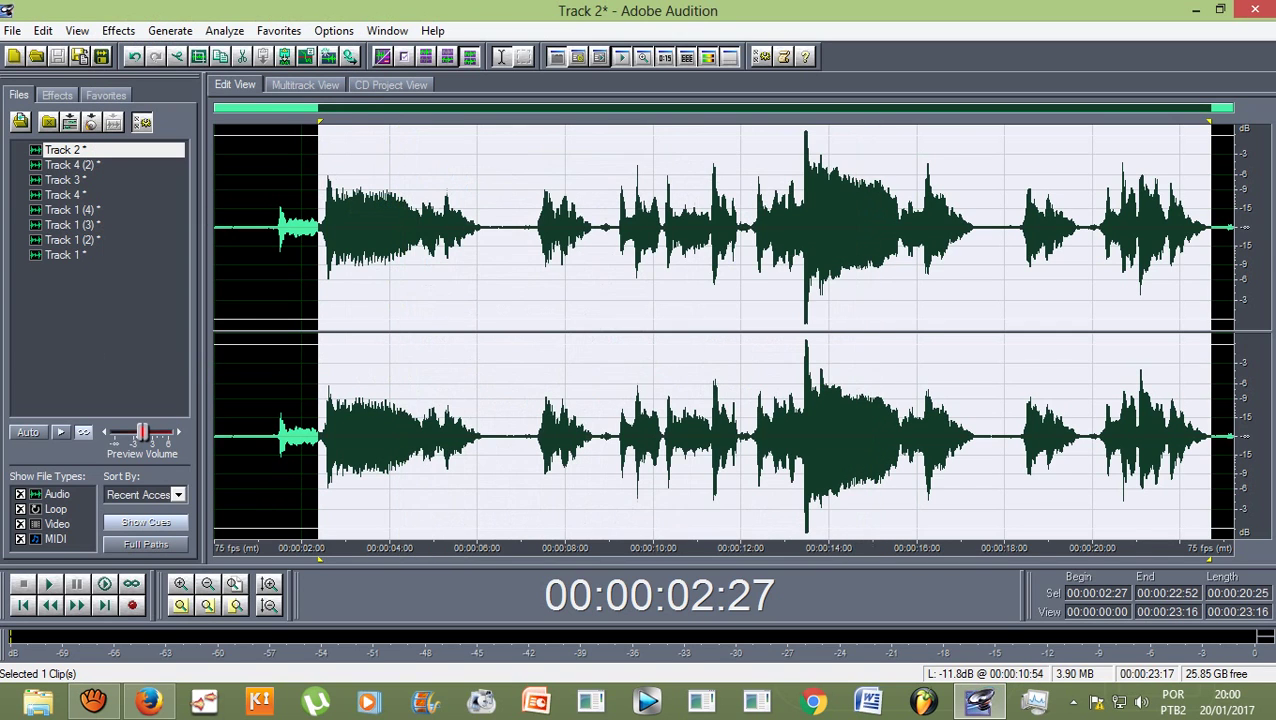
Step: Apply Chorus to the selected part of Track 2 with the Wide & Thick preset and a thickness of 3 voices
{"action": "left_click", "coordinate": [118, 30]}
{"action": "mouse_move", "coordinate": [160, 141]}
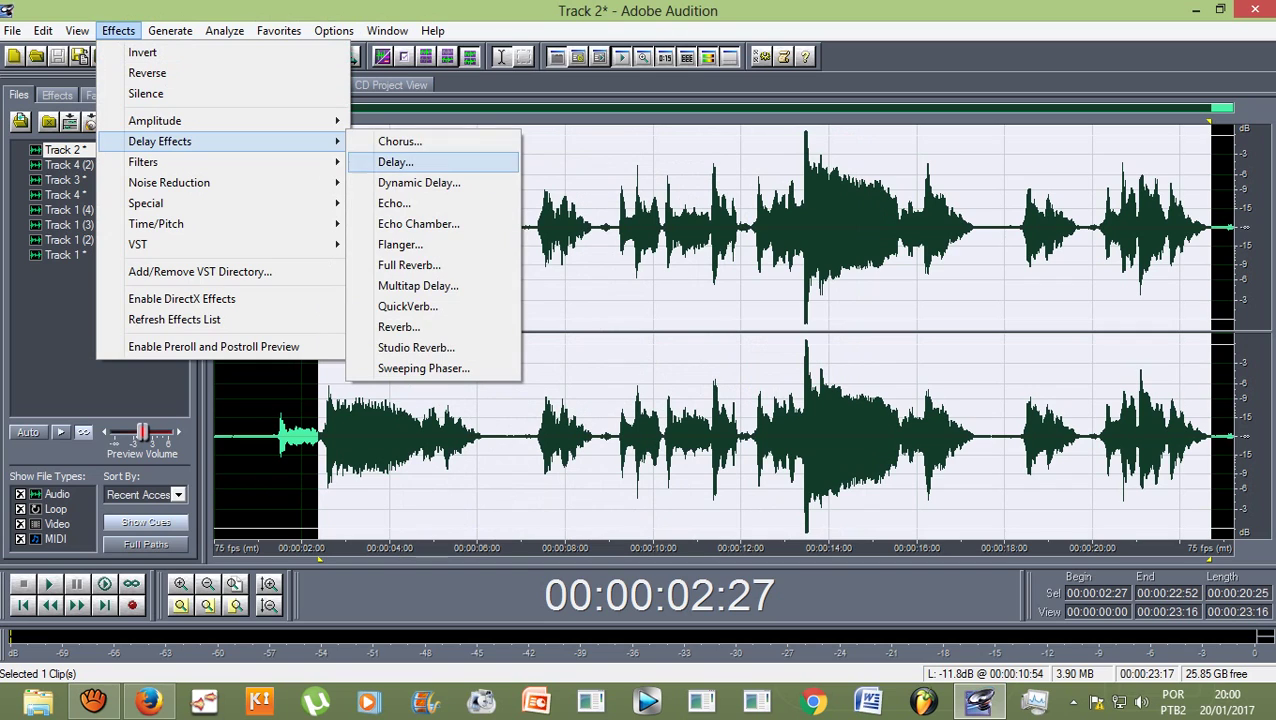
{"action": "key", "text": "Up"}
{"action": "key", "text": "Return"}
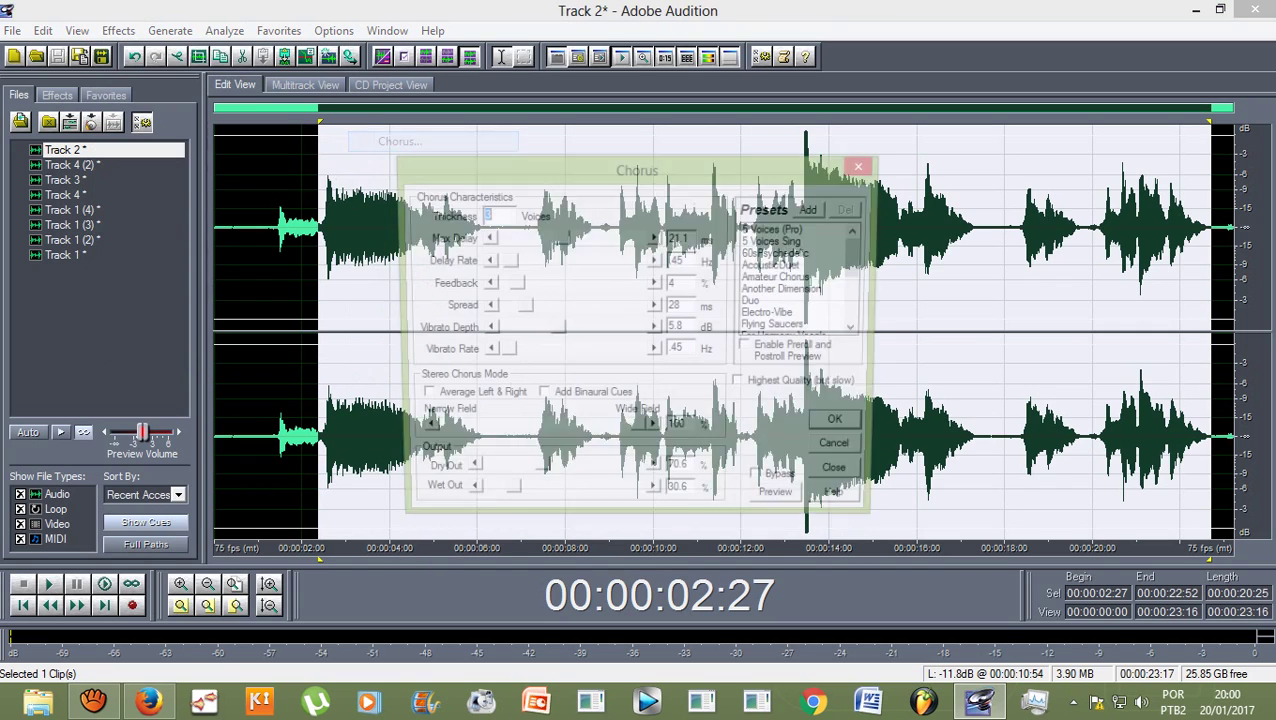
{"action": "scroll", "coordinate": [800, 277], "scroll_direction": "down", "scroll_amount": 5}
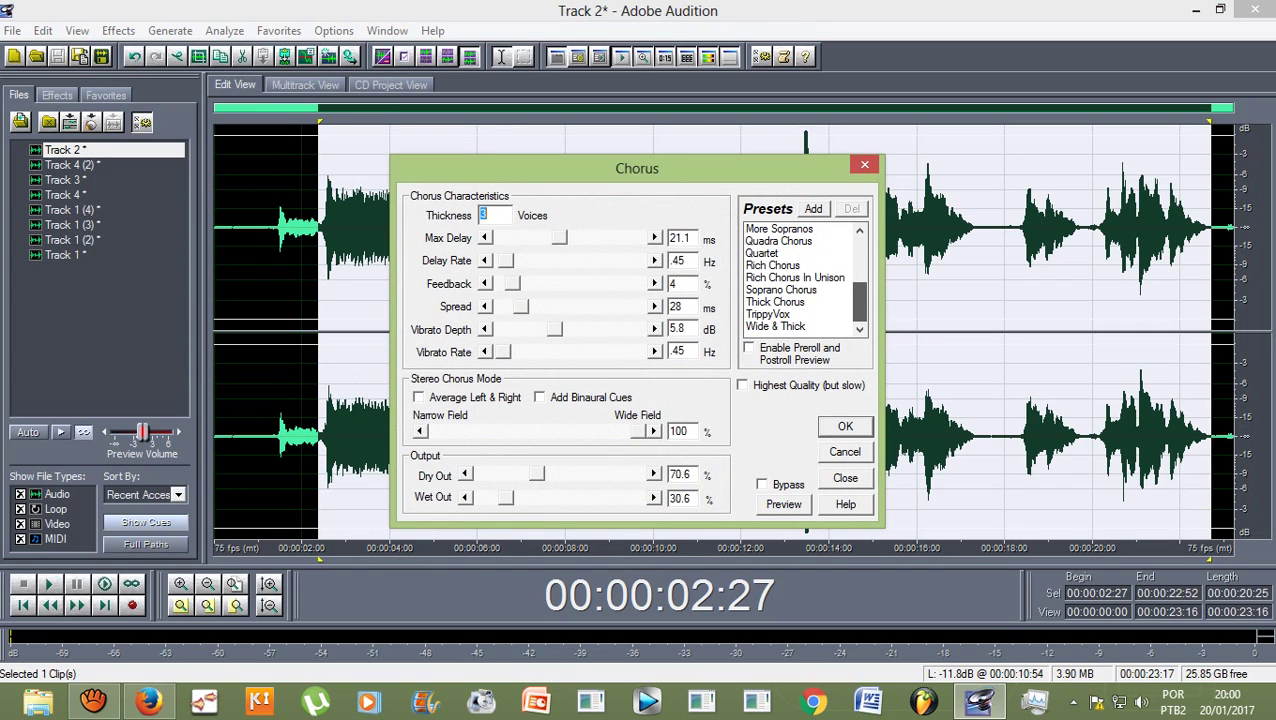
{"action": "scroll", "coordinate": [800, 277], "scroll_direction": "up", "scroll_amount": 2}
{"action": "scroll", "coordinate": [800, 277], "scroll_direction": "down", "scroll_amount": 2}
{"action": "left_click", "coordinate": [776, 326]}
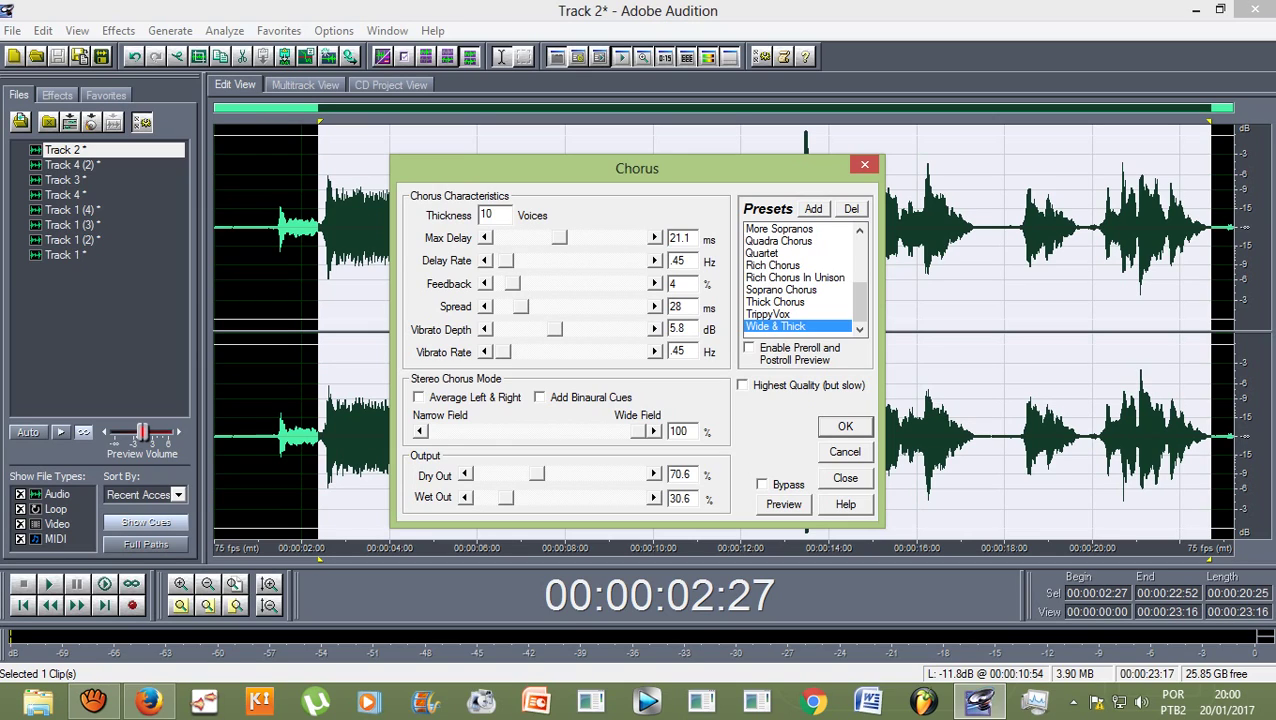
{"action": "double_click", "coordinate": [487, 214]}
{"action": "type", "text": "3"}
{"action": "key", "text": "Return"}
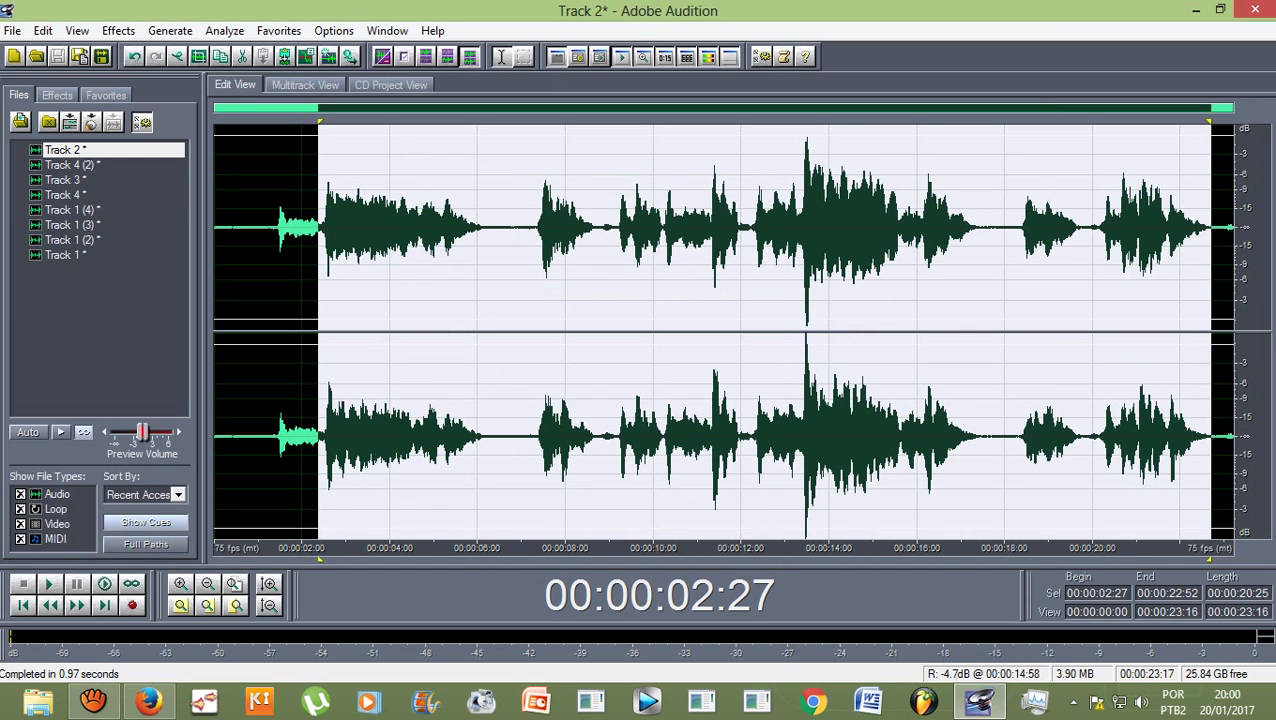
Step: Compare Track 2 with and without Chorus by playing the selection, undoing the effect, and restoring it for another listen
{"action": "key", "text": "space"}
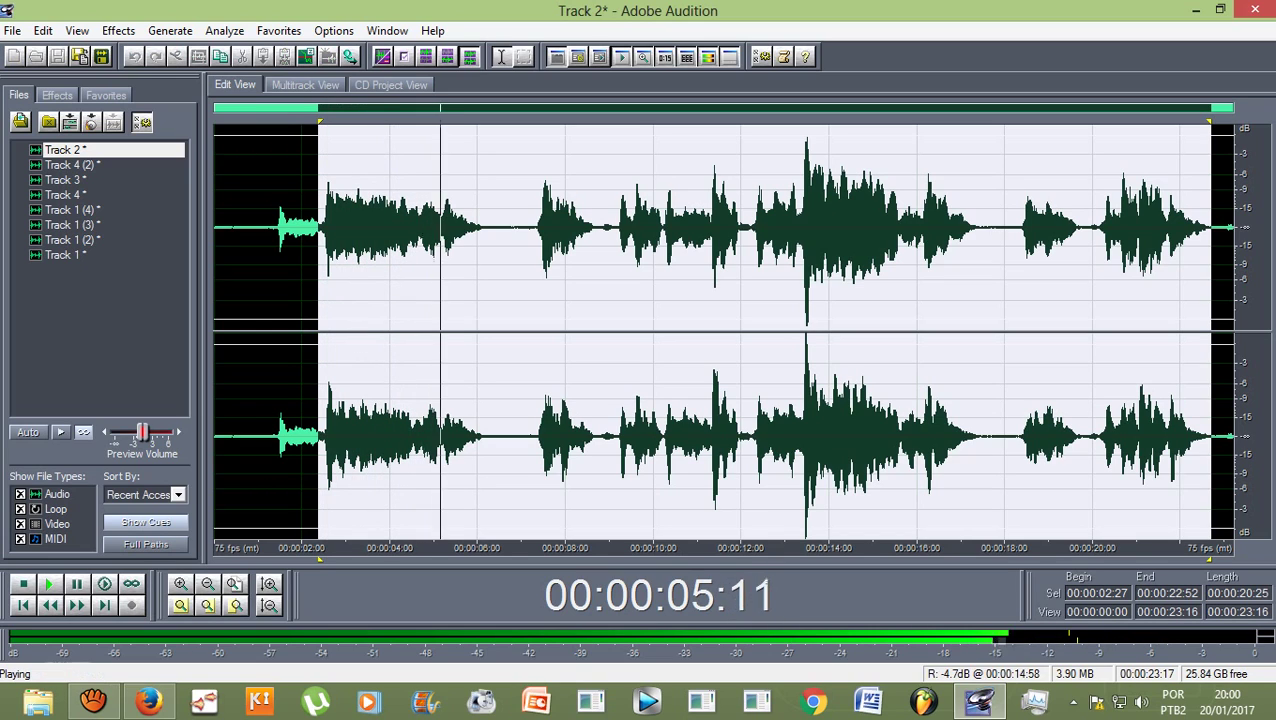
{"action": "key", "text": "space"}
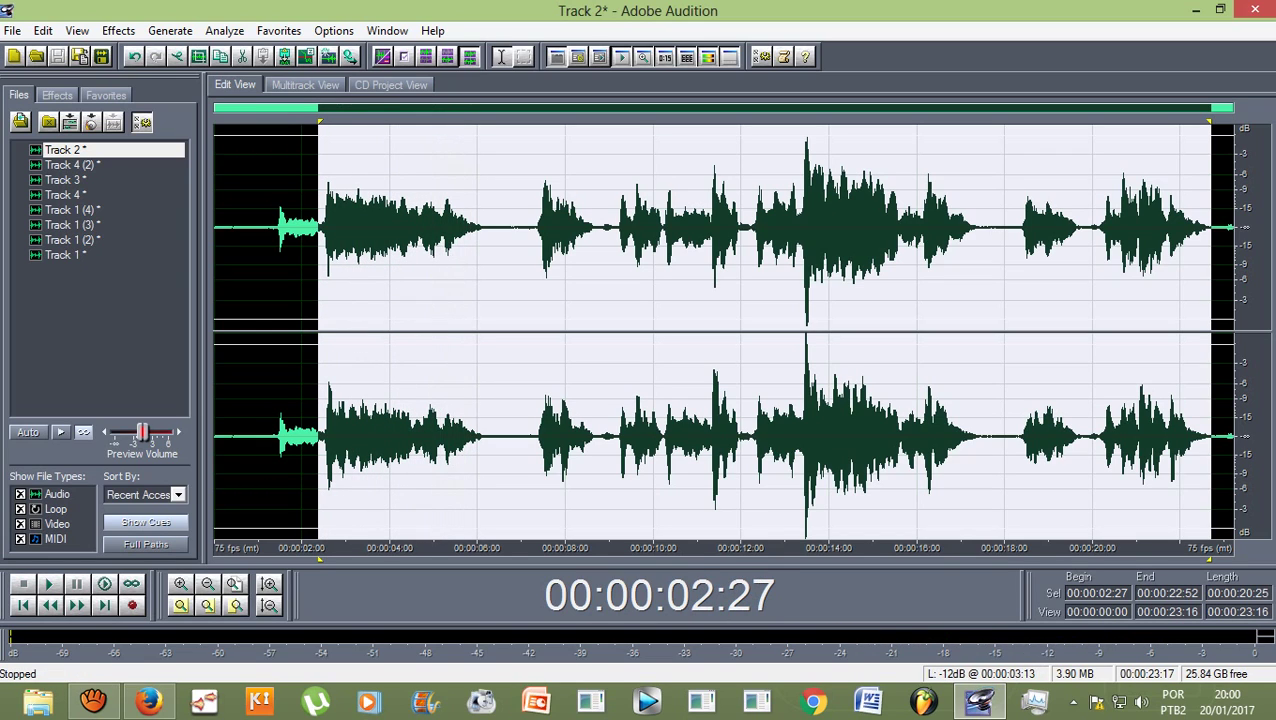
{"action": "left_click", "coordinate": [134, 57]}
{"action": "key", "text": "space"}
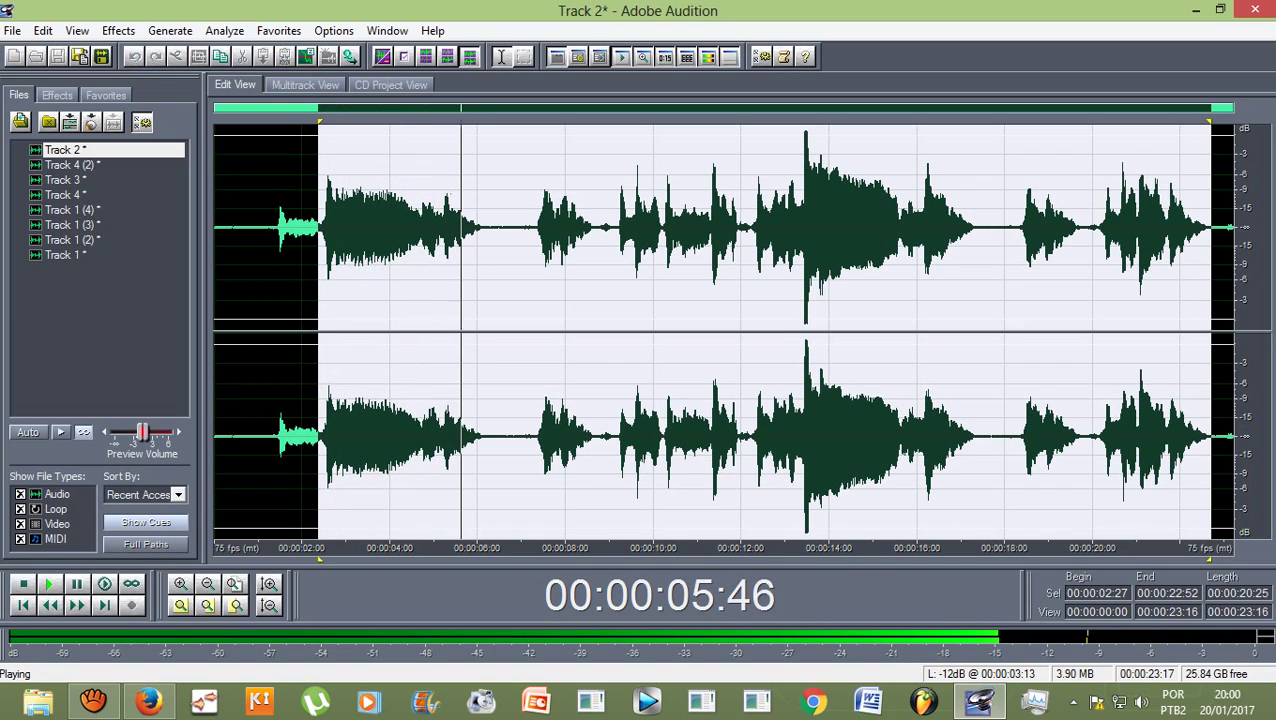
{"action": "key", "text": "space"}
{"action": "left_click", "coordinate": [155, 57]}
{"action": "key", "text": "space"}
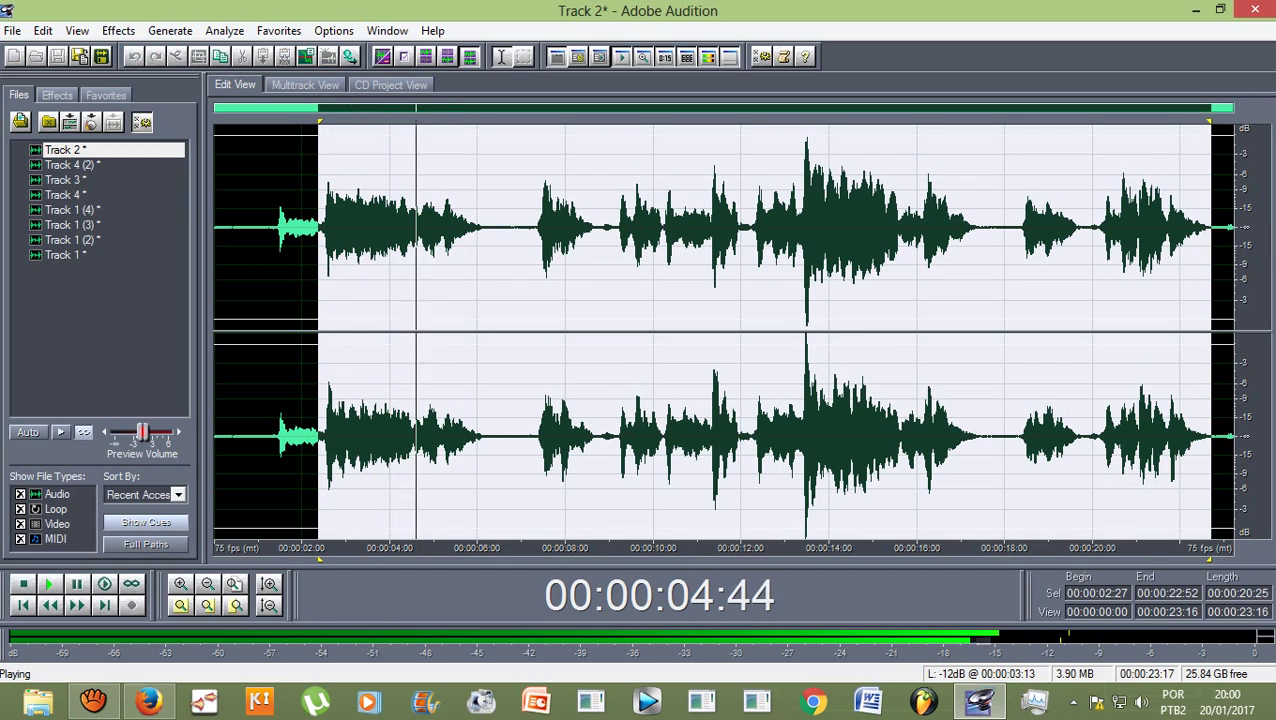
{"action": "key", "text": "space"}
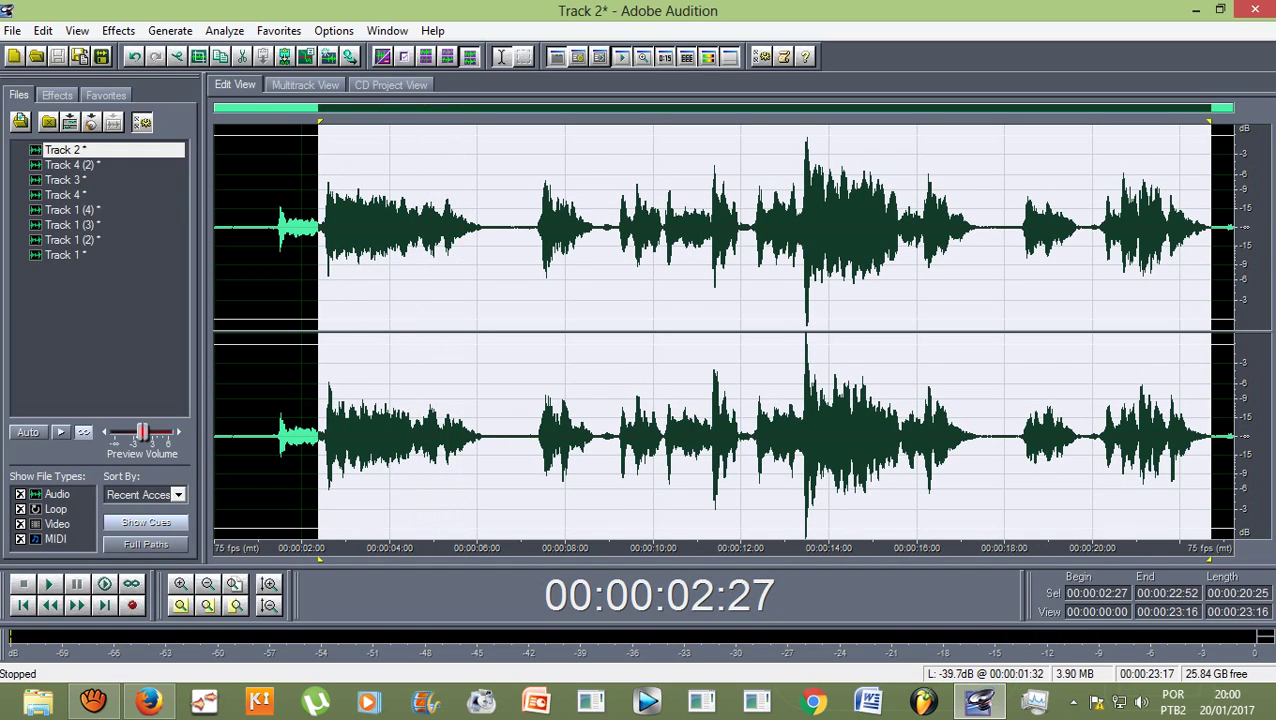
Step: Clear the waveform selection, return to the multitrack session, and lower Track 2's volume to -5.2 dB
{"action": "left_click", "coordinate": [118, 31]}
{"action": "left_click_drag", "start_coordinate": [571, 228], "coordinate": [565, 228]}
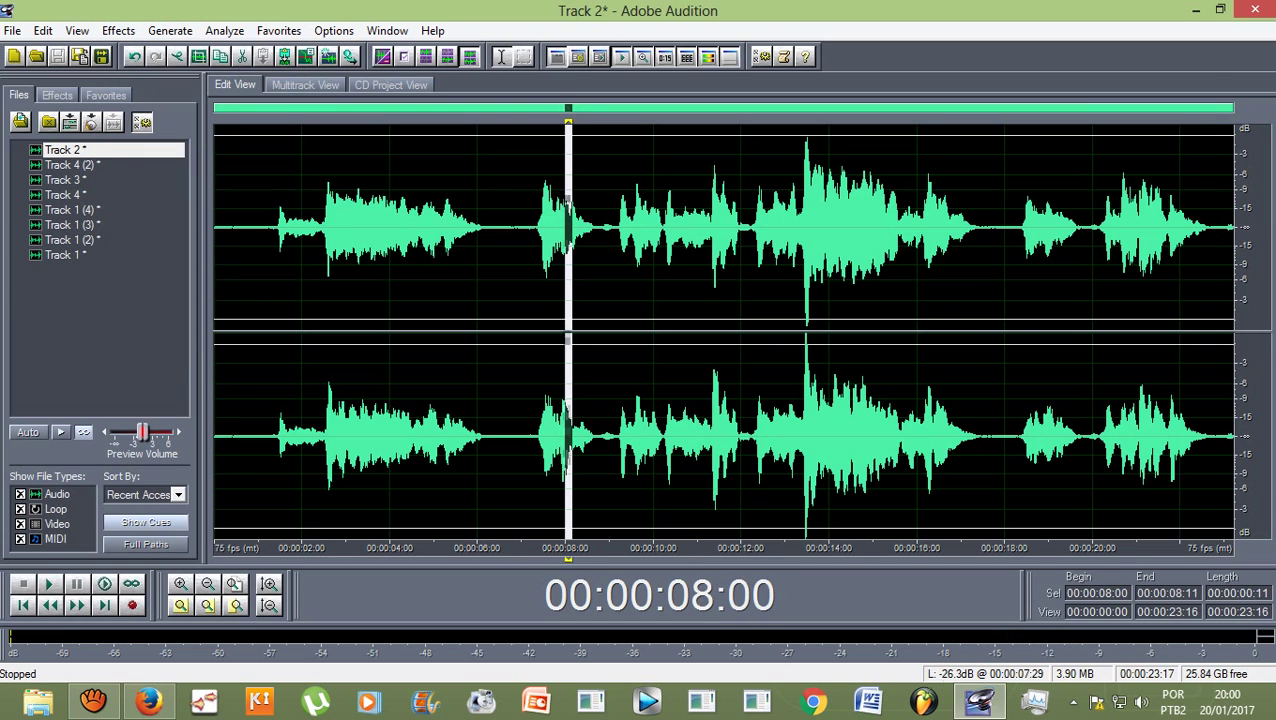
{"action": "left_click_drag", "start_coordinate": [302, 228], "coordinate": [296, 228]}
{"action": "left_click", "coordinate": [310, 300]}
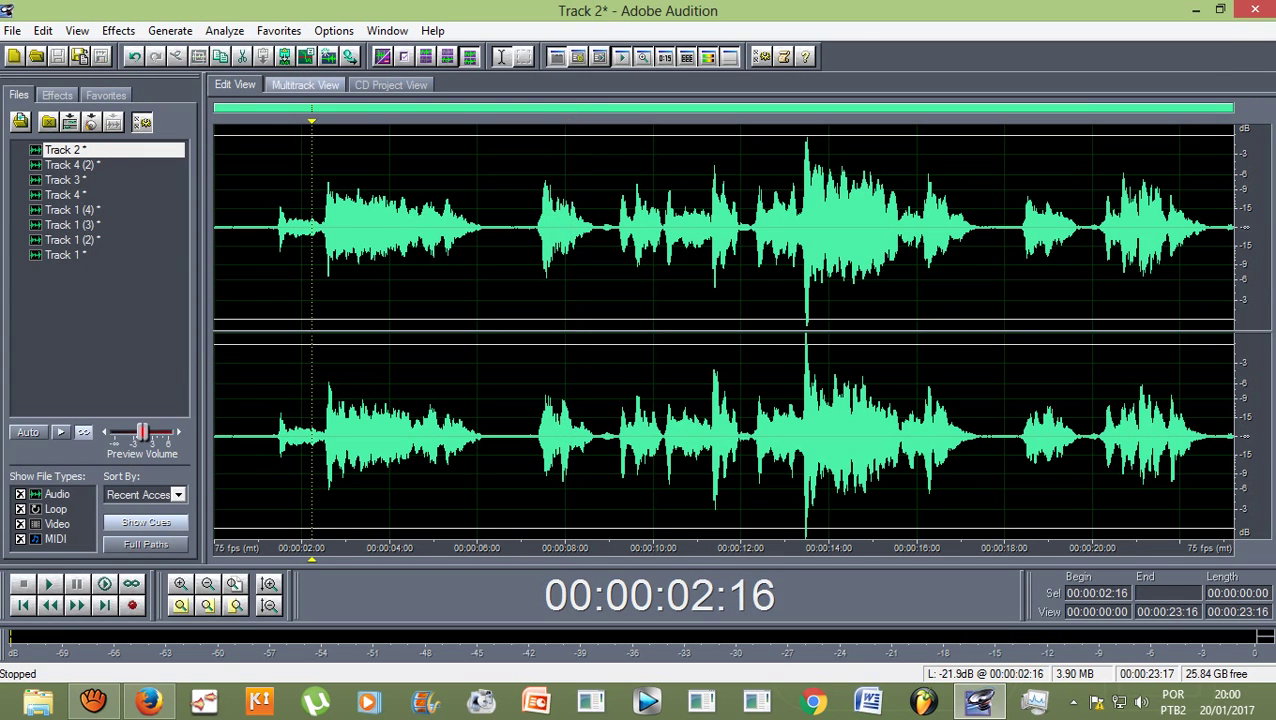
{"action": "left_click", "coordinate": [305, 85]}
{"action": "right_click", "coordinate": [252, 248]}
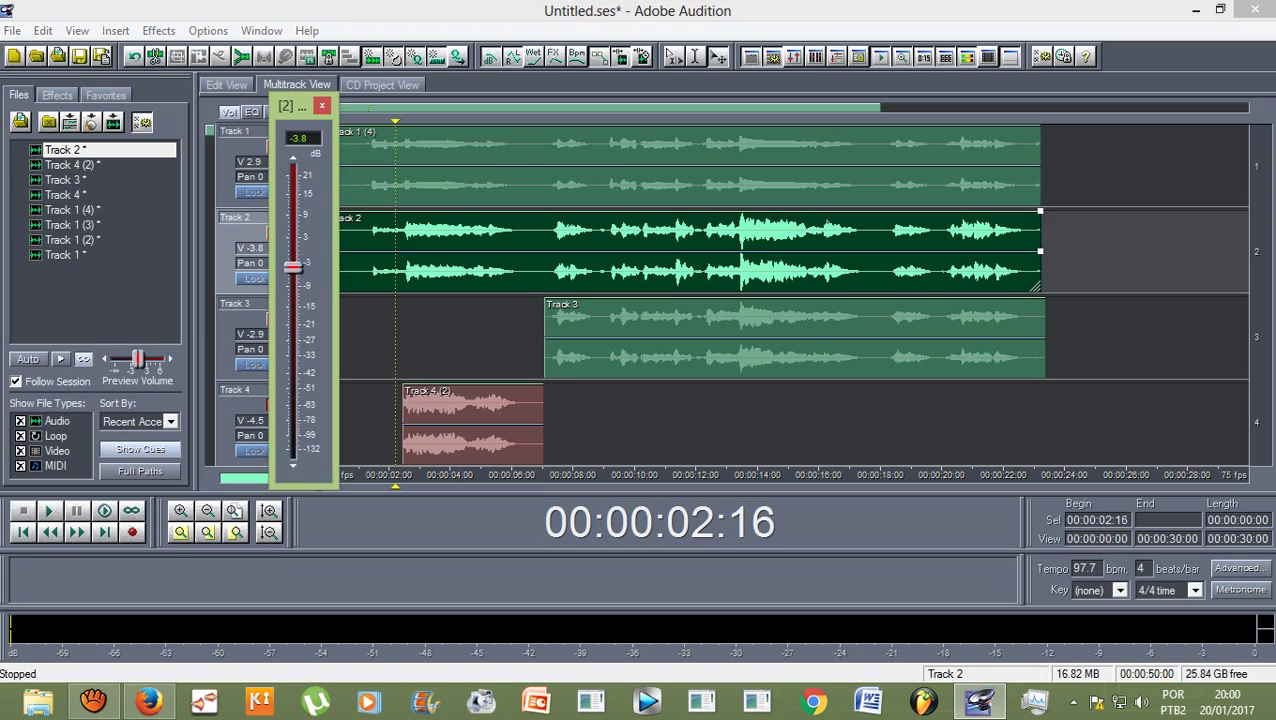
{"action": "left_click_drag", "start_coordinate": [293, 267], "coordinate": [292, 273]}
{"action": "left_click", "coordinate": [322, 106]}
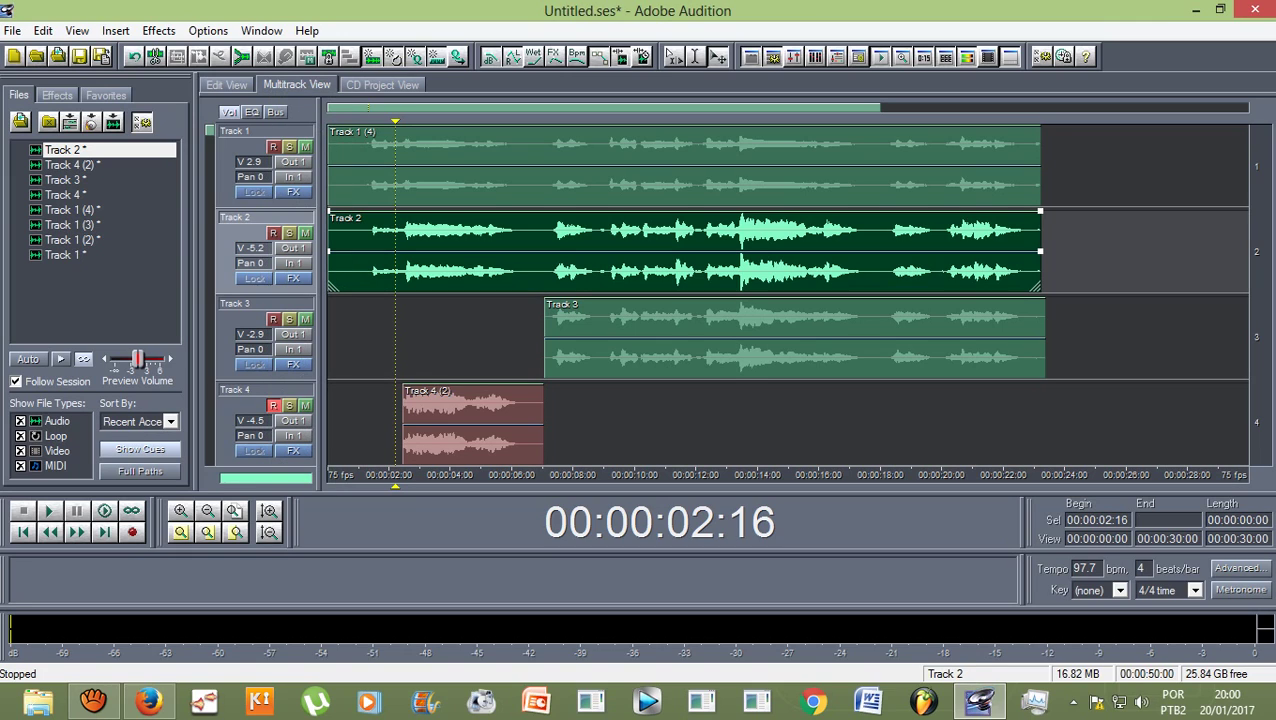
Step: Play the full multitrack mix from the beginning to check the backing level of Track 2
{"action": "key", "text": "Home"}
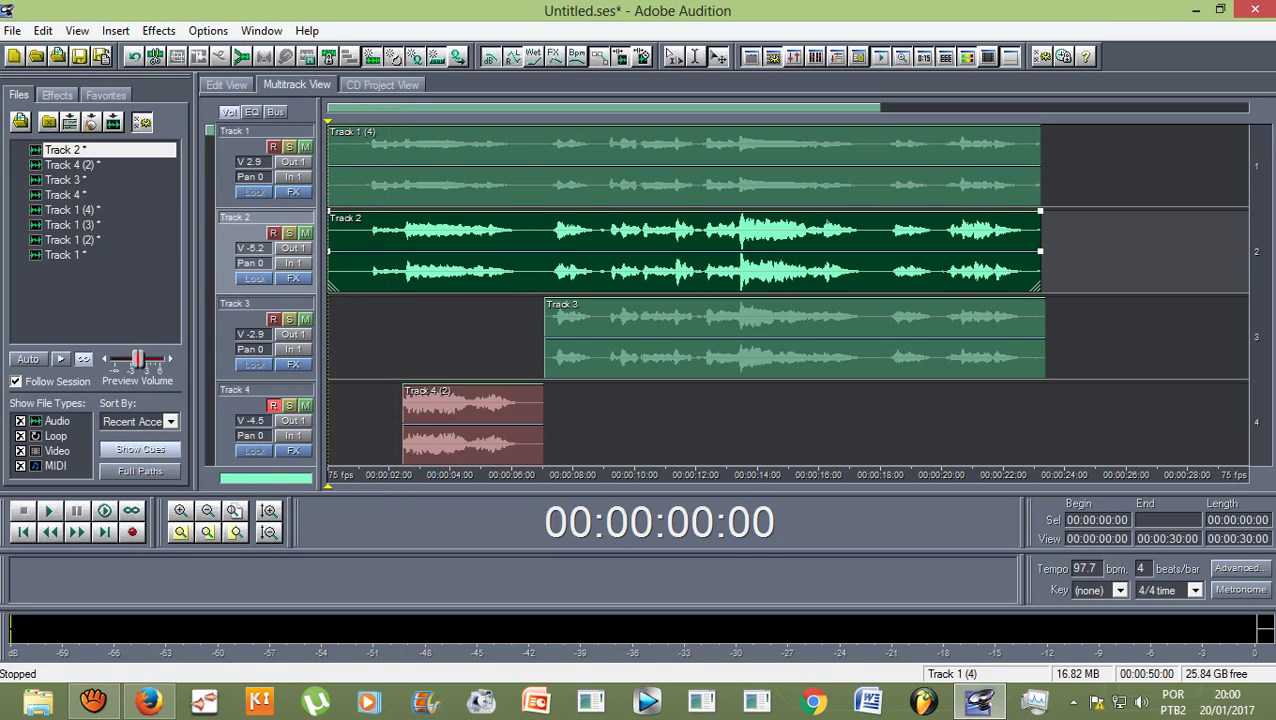
{"action": "key", "text": "space"}
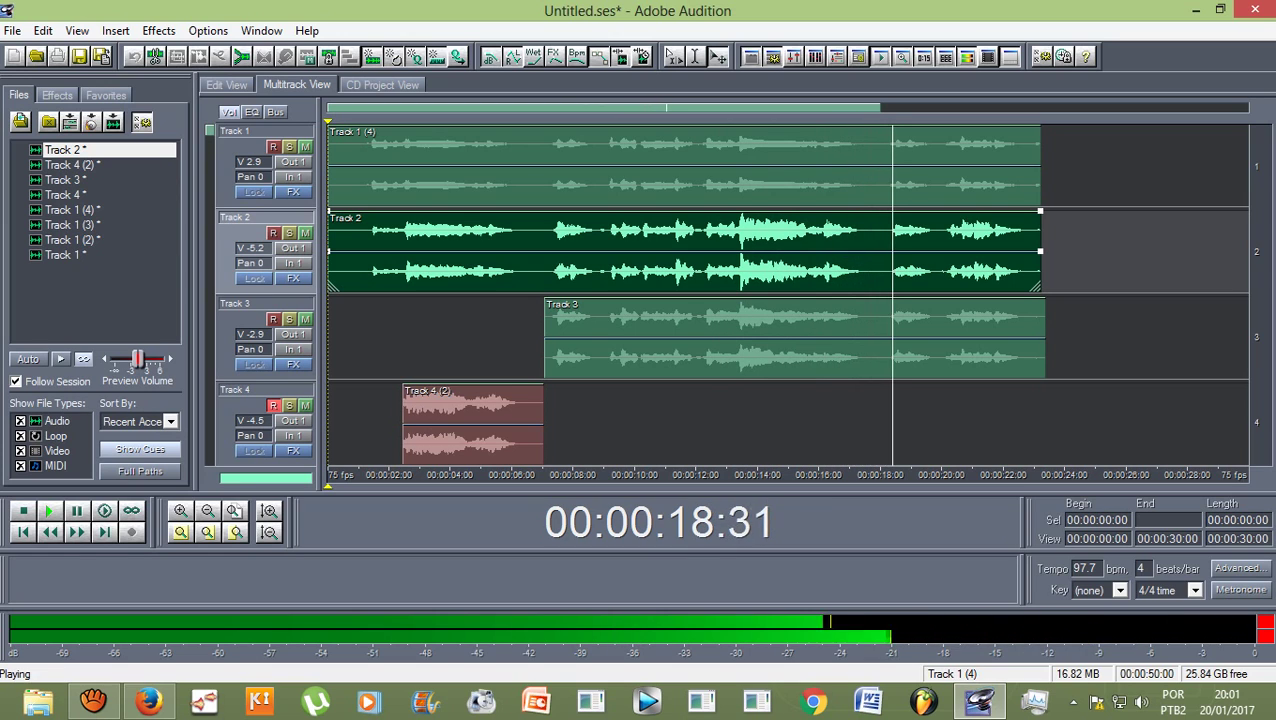
{"action": "scroll", "coordinate": [788, 295], "scroll_direction": "down", "scroll_amount": 1}
{"action": "scroll", "coordinate": [788, 295], "scroll_direction": "up", "scroll_amount": 1}
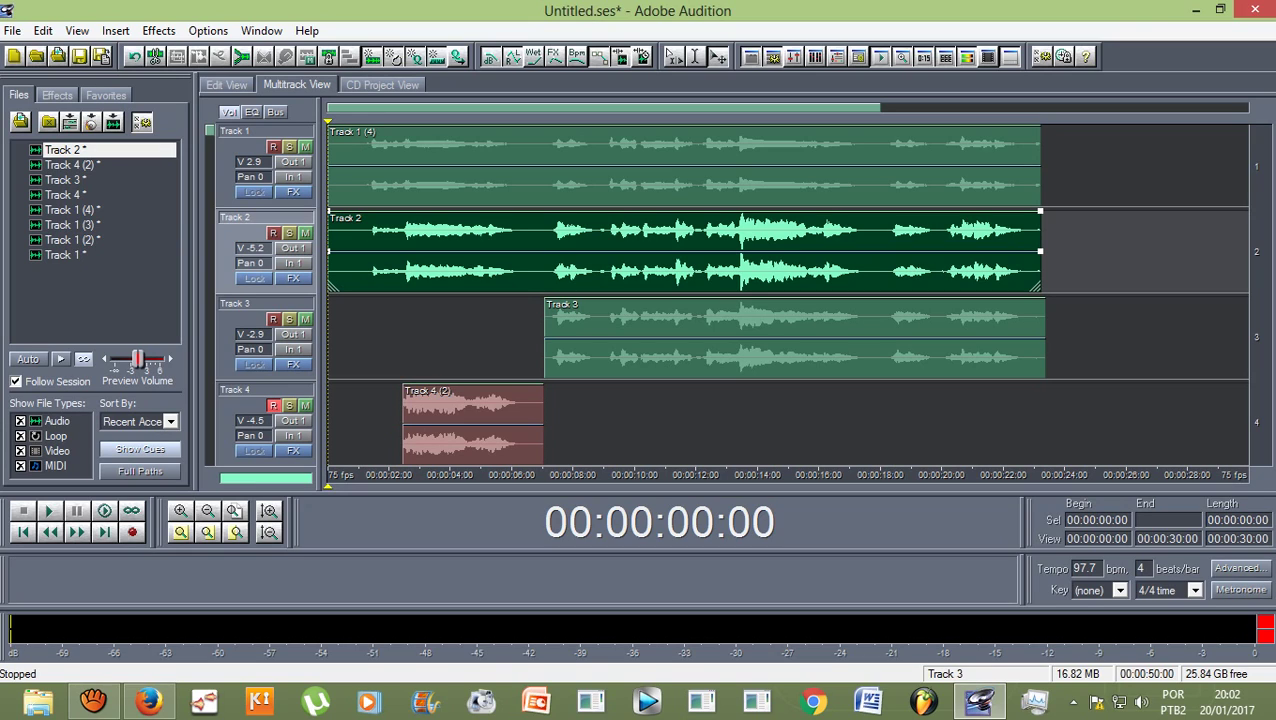
{"action": "left_click", "coordinate": [97, 703]}
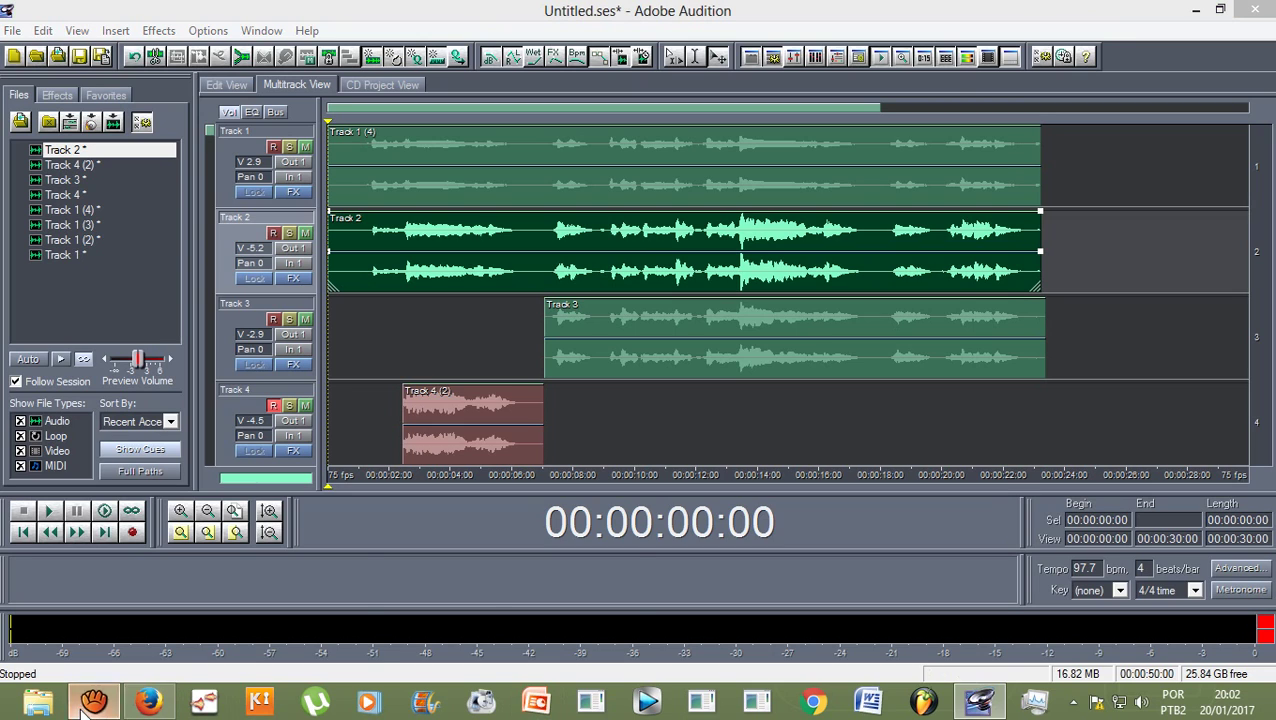